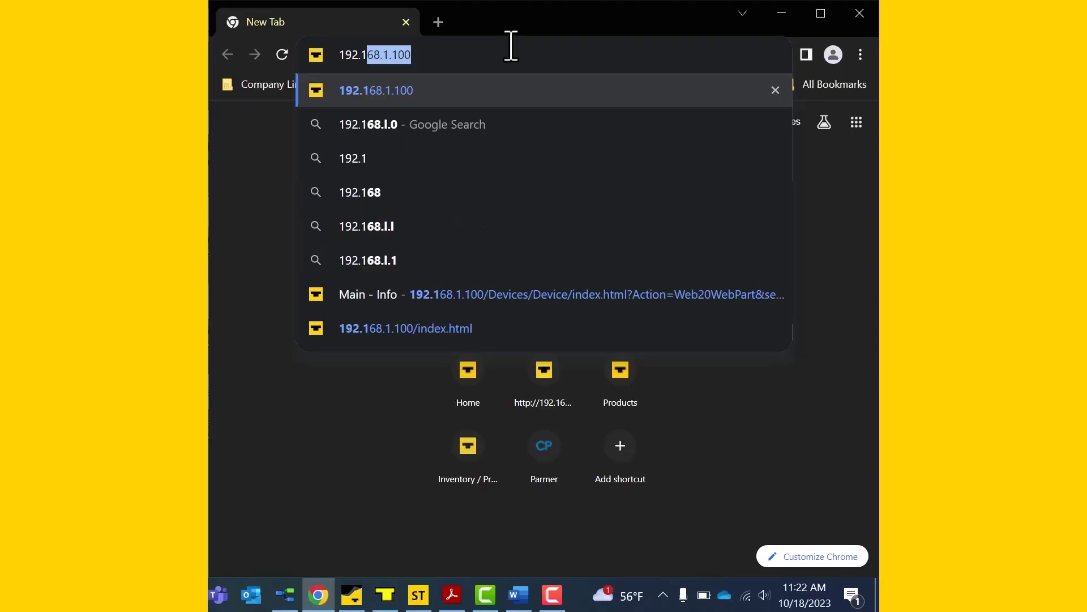
Open the device's web server at 192.168.1.100
type("68.")
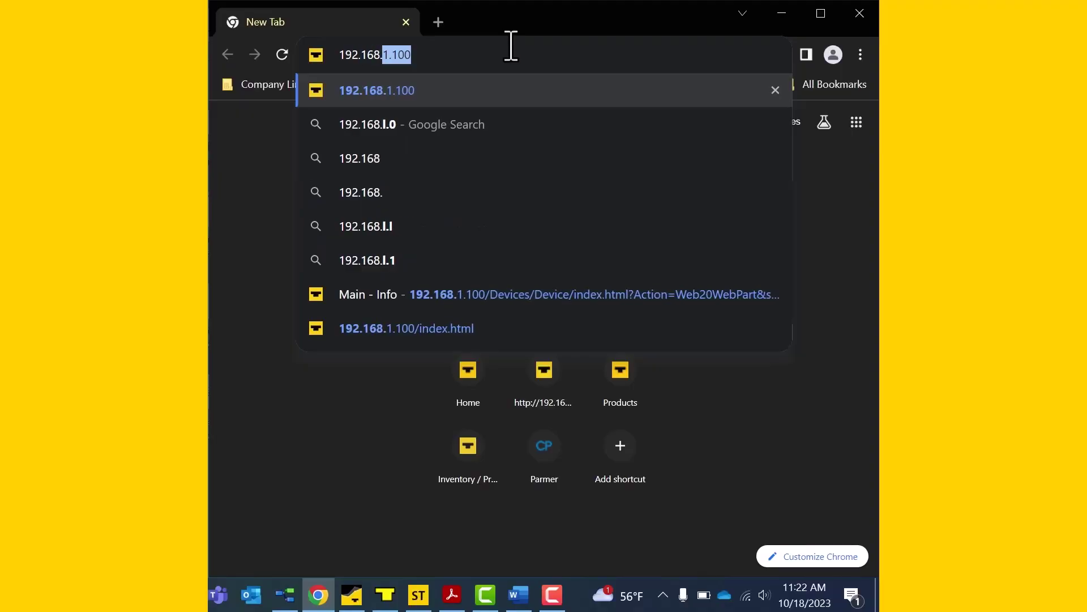
type("1.100")
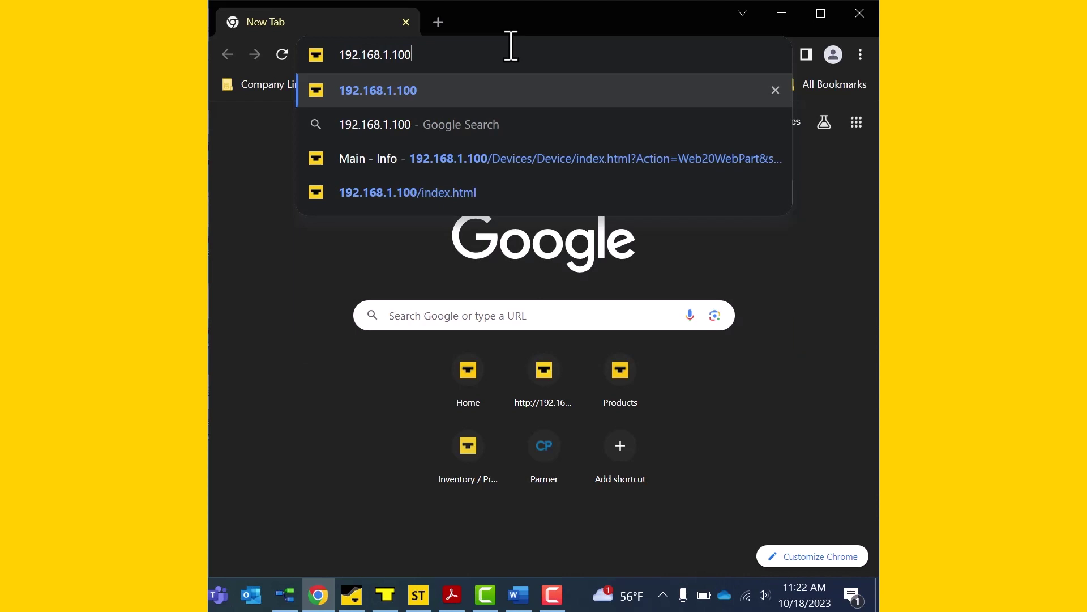
key("Return")
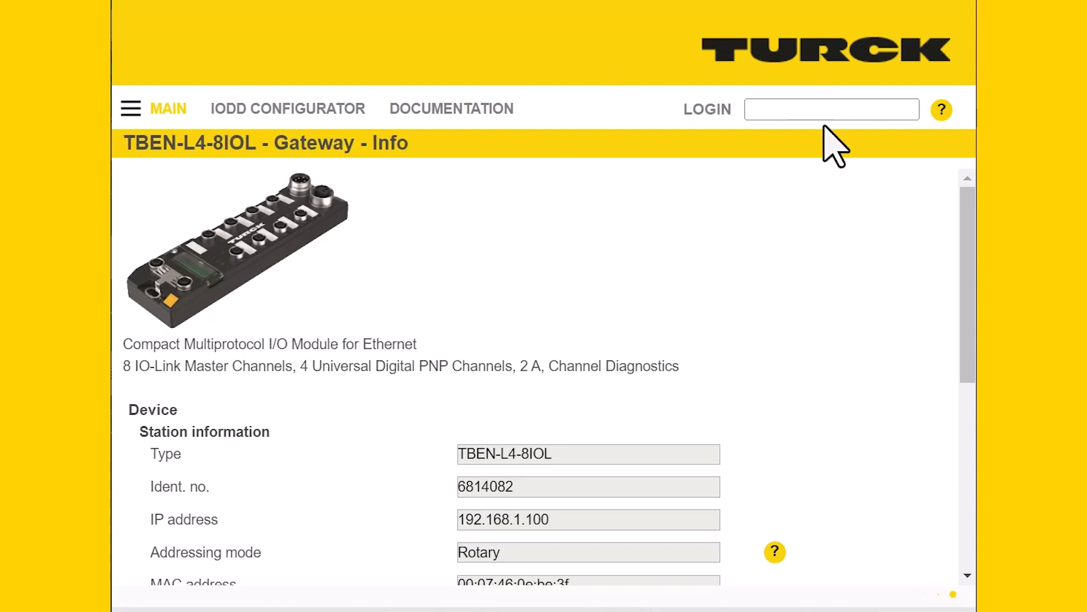
Log in to the gateway with the device password and decline changing the default password
left_click(837, 109)
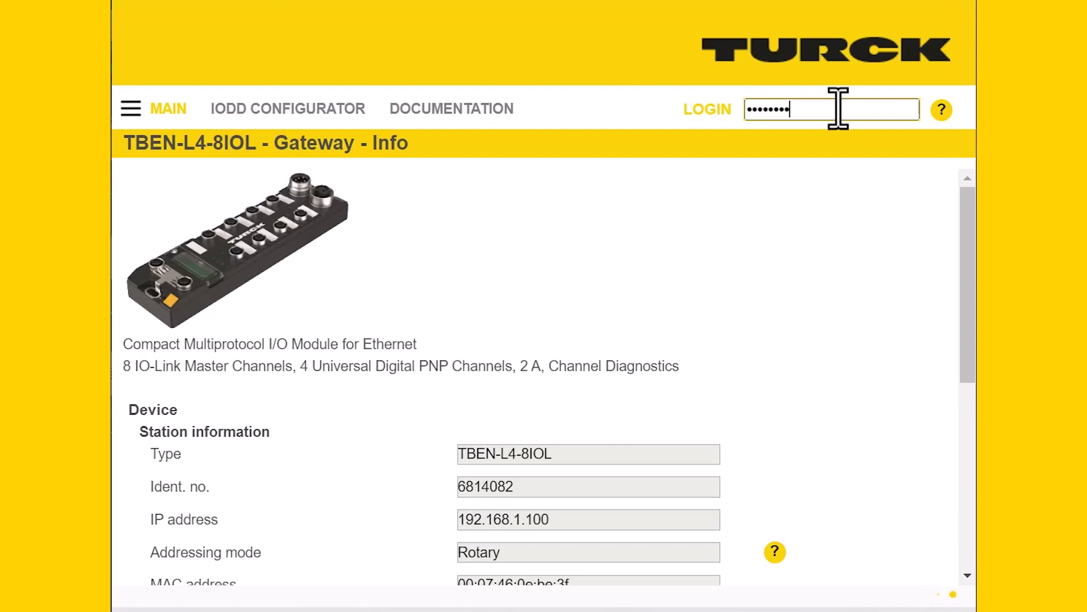
key("Return")
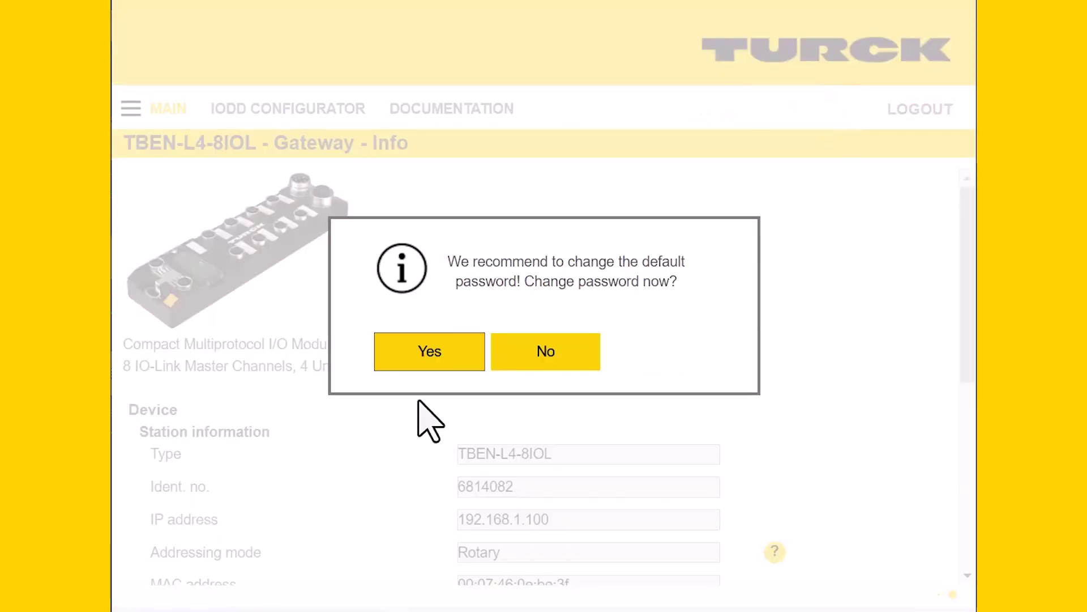
left_click(569, 347)
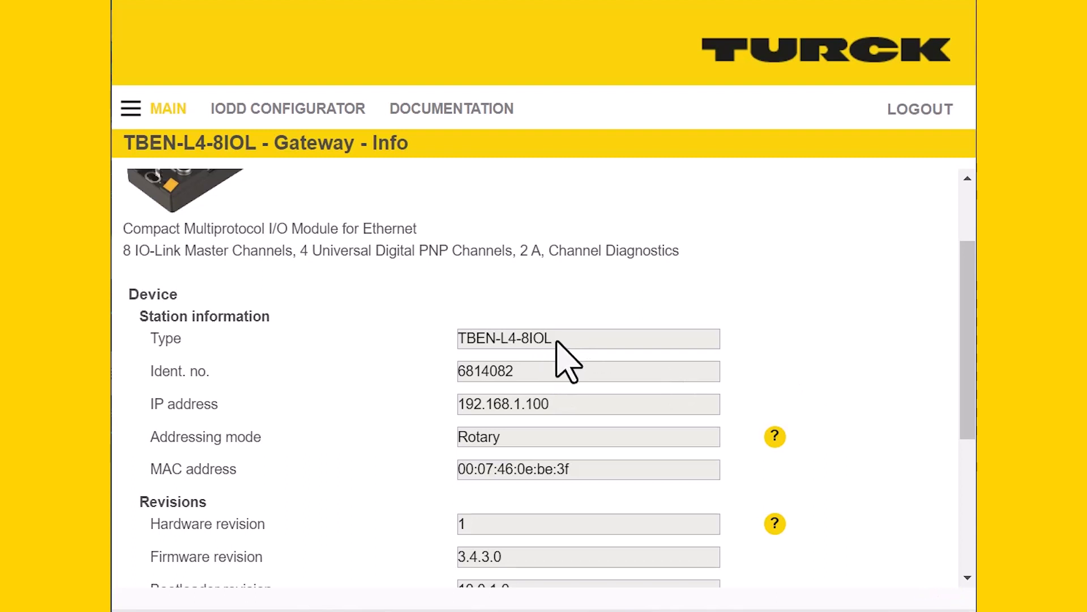
Review the station information, revisions and special device properties on the gateway's Info page
left_click_drag(554, 340, 517, 339)
left_click(585, 282)
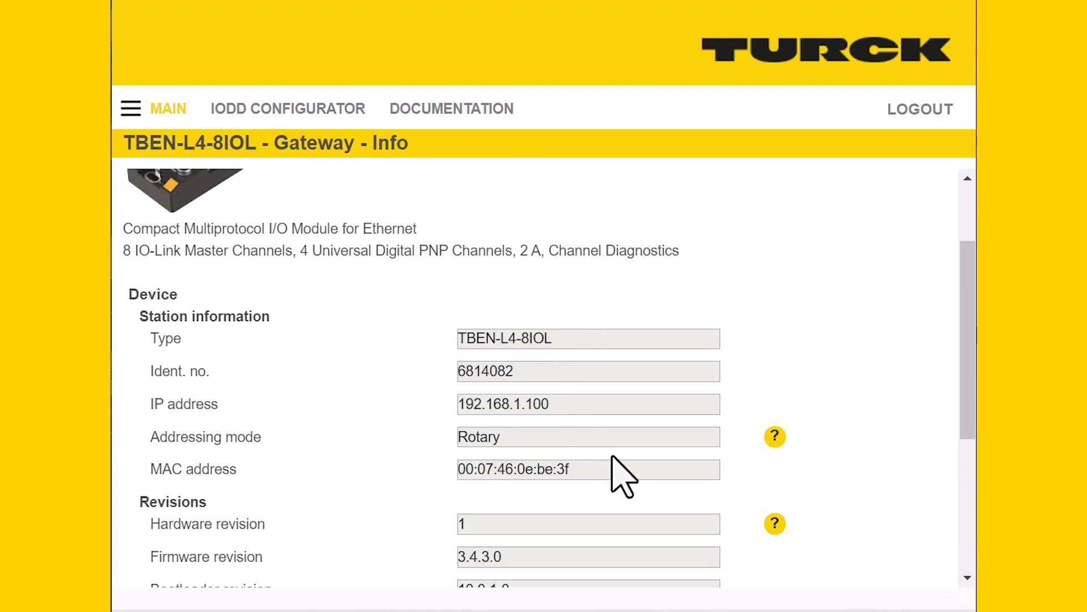
scroll(612, 459, "down", 2)
scroll(613, 456, "down", 1)
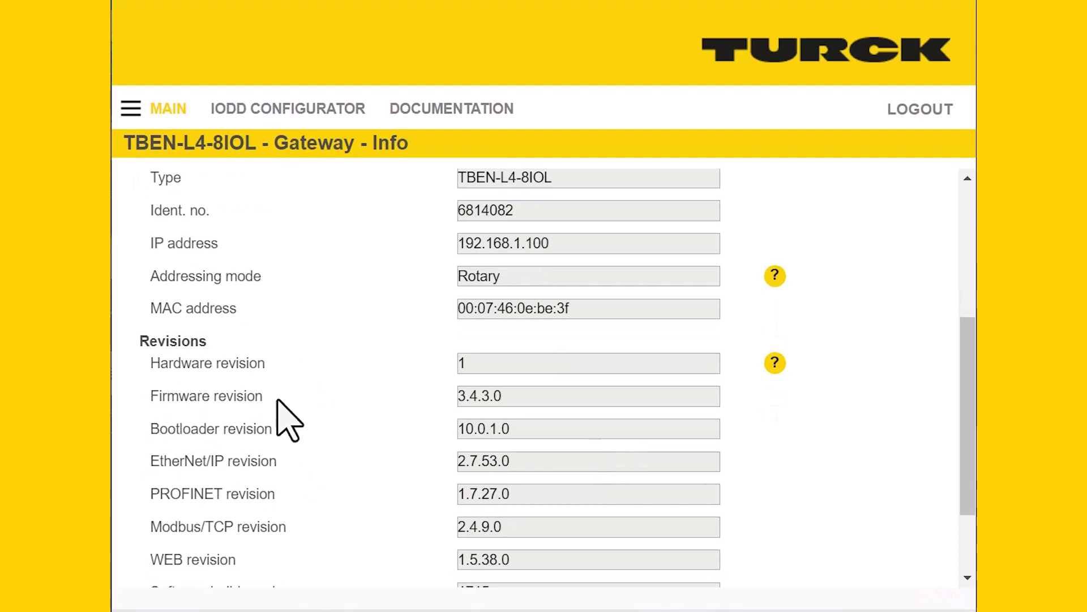
scroll(279, 399, "down", 1)
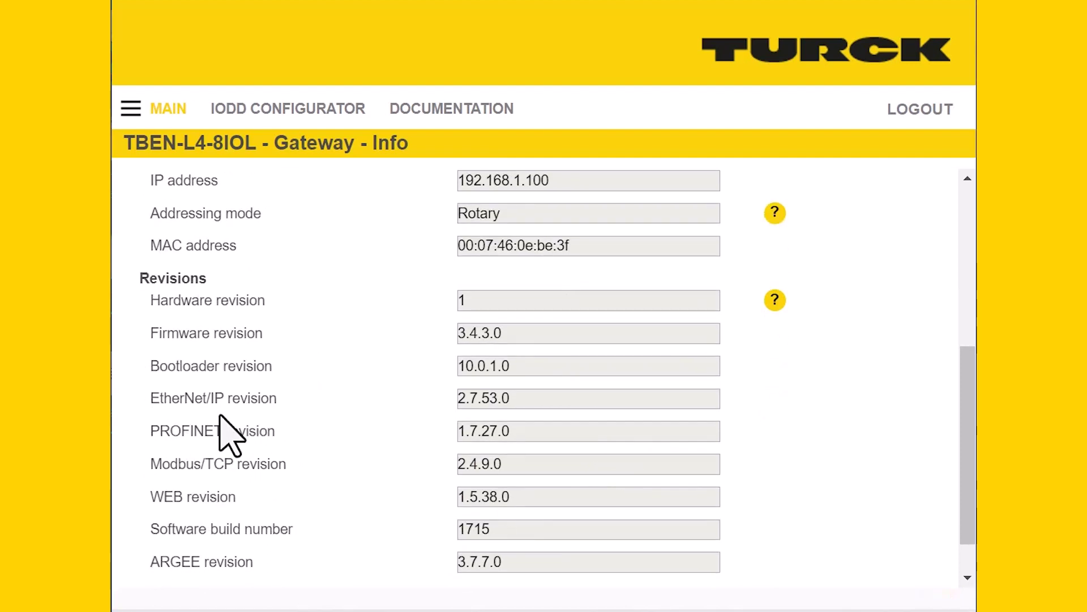
scroll(279, 473, "down", 1)
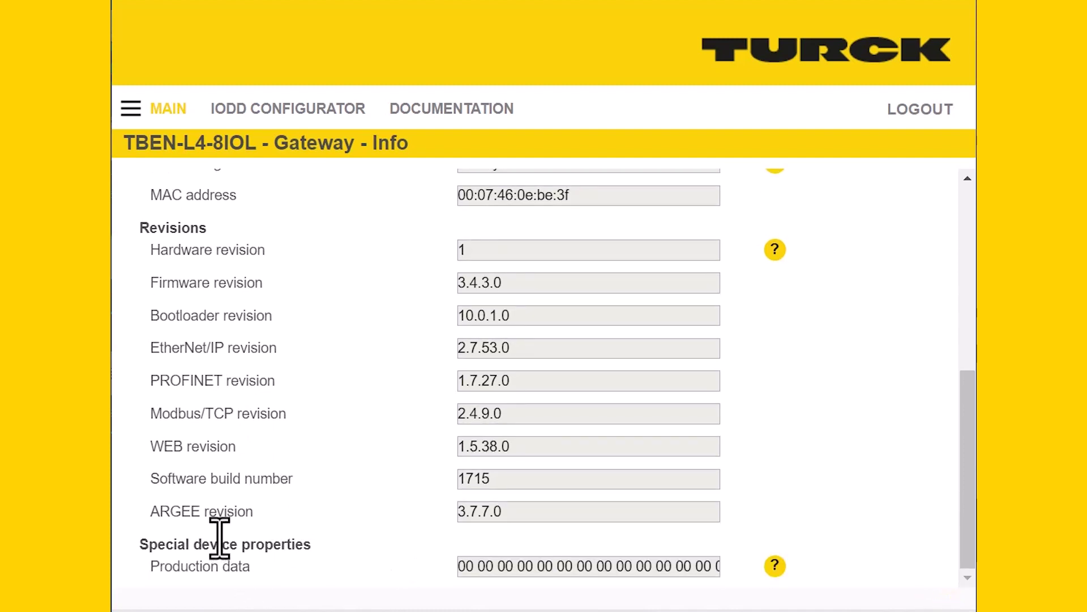
scroll(413, 473, "up", 8)
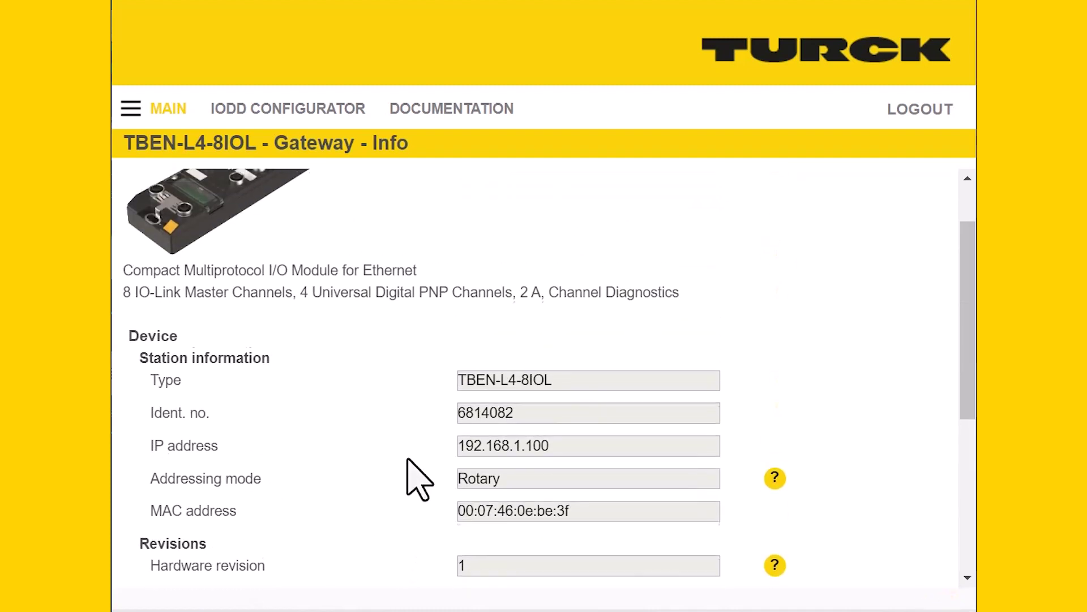
Look through the TBEN-L4-8IOL and Local I/O page lists and open the gateway's Parameter page
left_click(131, 108)
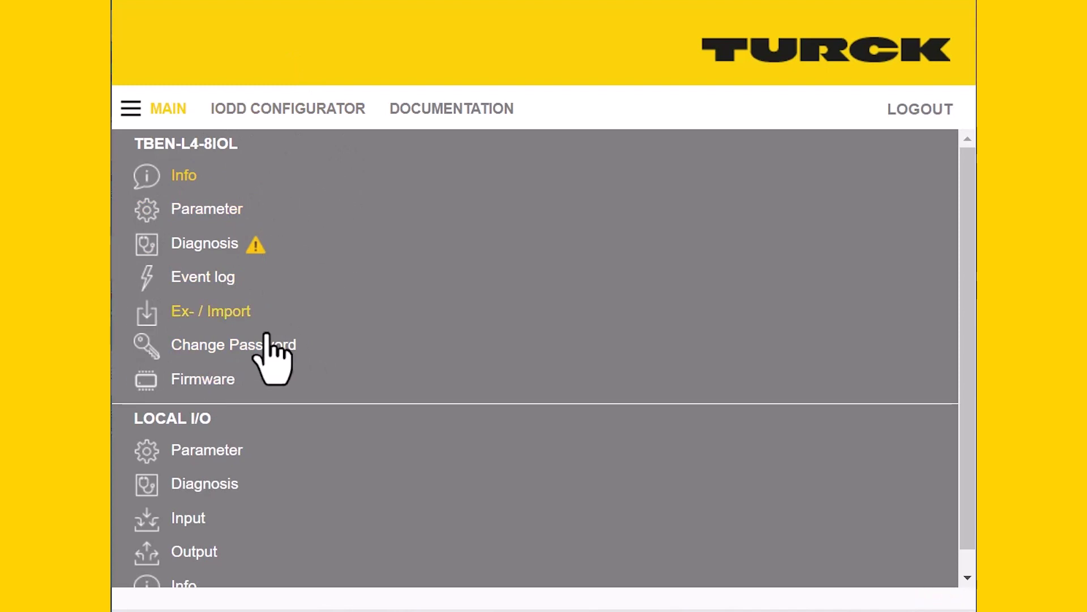
scroll(332, 487, "down", 1)
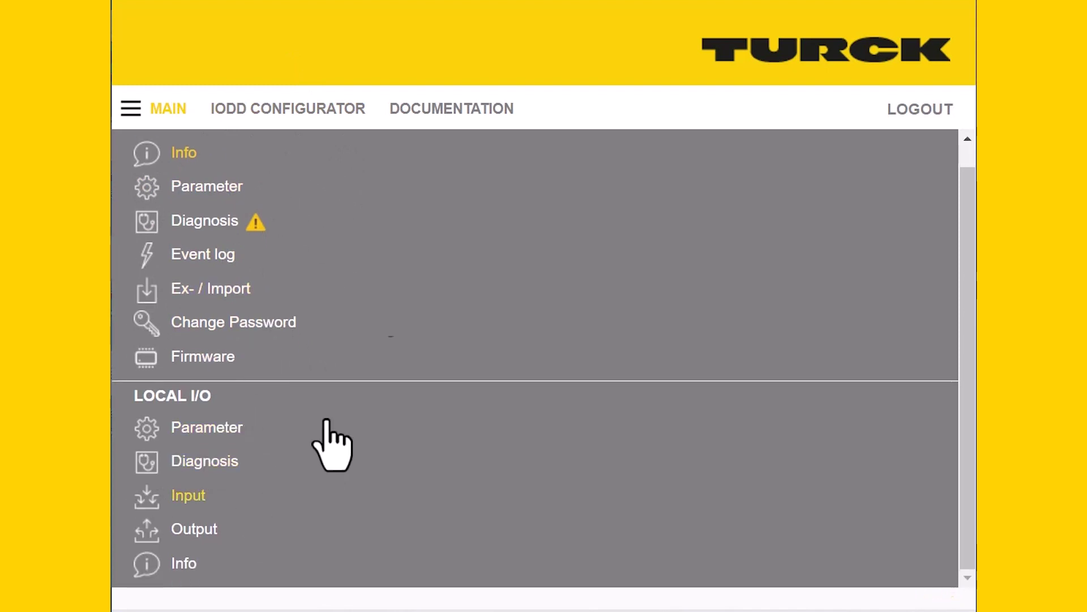
scroll(364, 306, "up", 1)
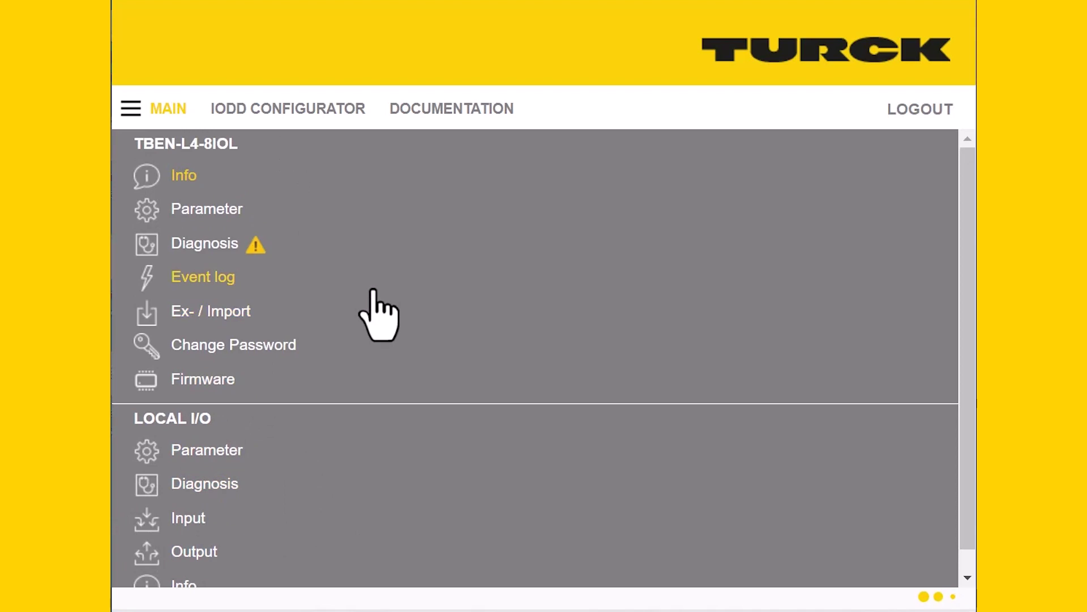
right_click(201, 214)
left_click(203, 217)
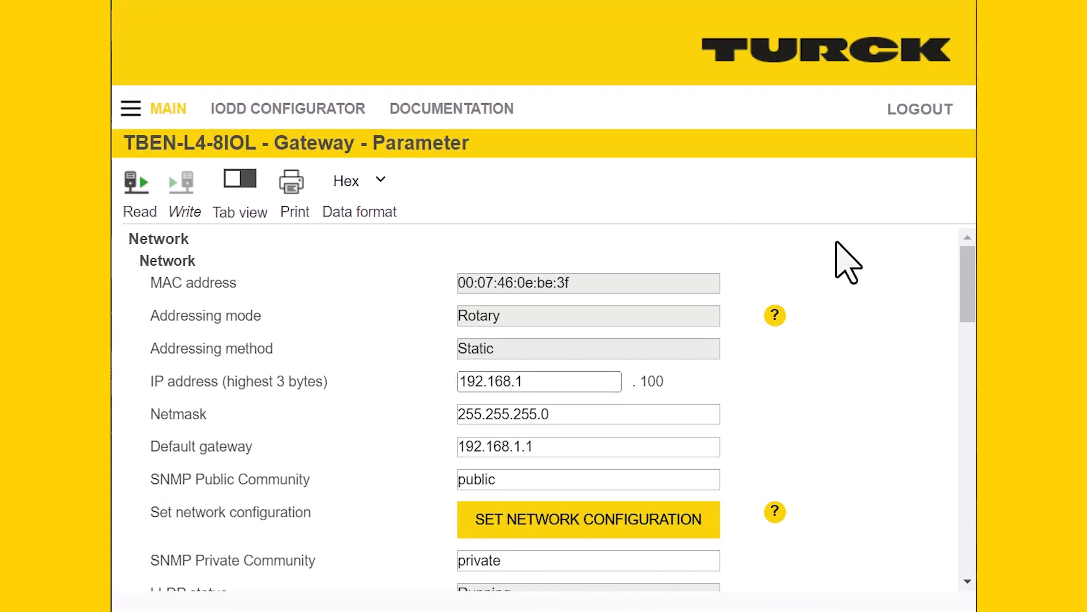
Examine the gateway's network parameters, including addressing, IP address, netmask, default gateway, SNMP and LLDP settings
scroll(848, 262, "down", 1)
scroll(847, 262, "up", 1)
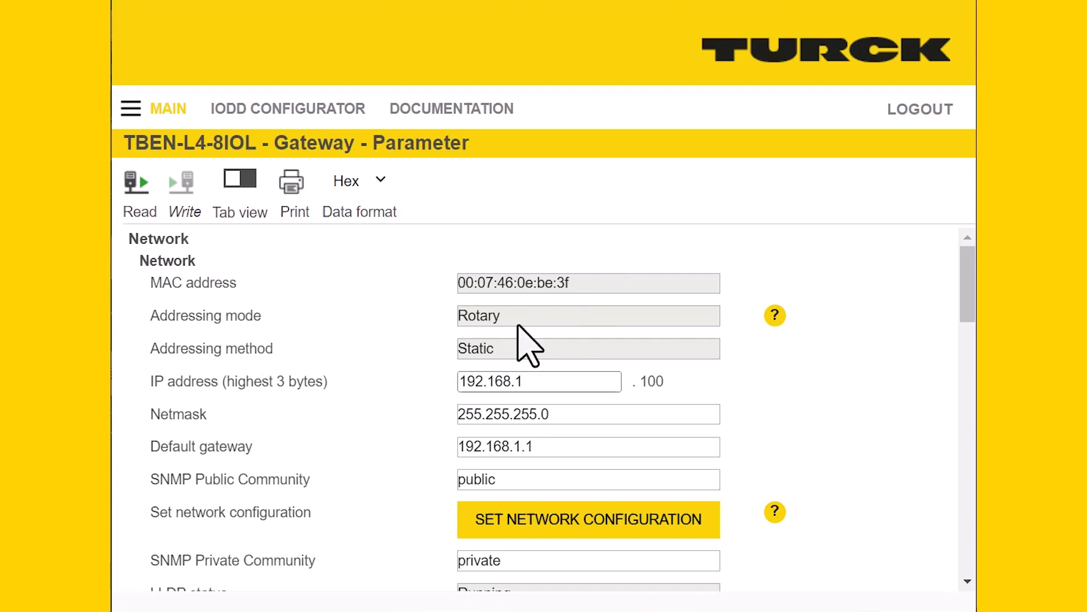
left_click(525, 379)
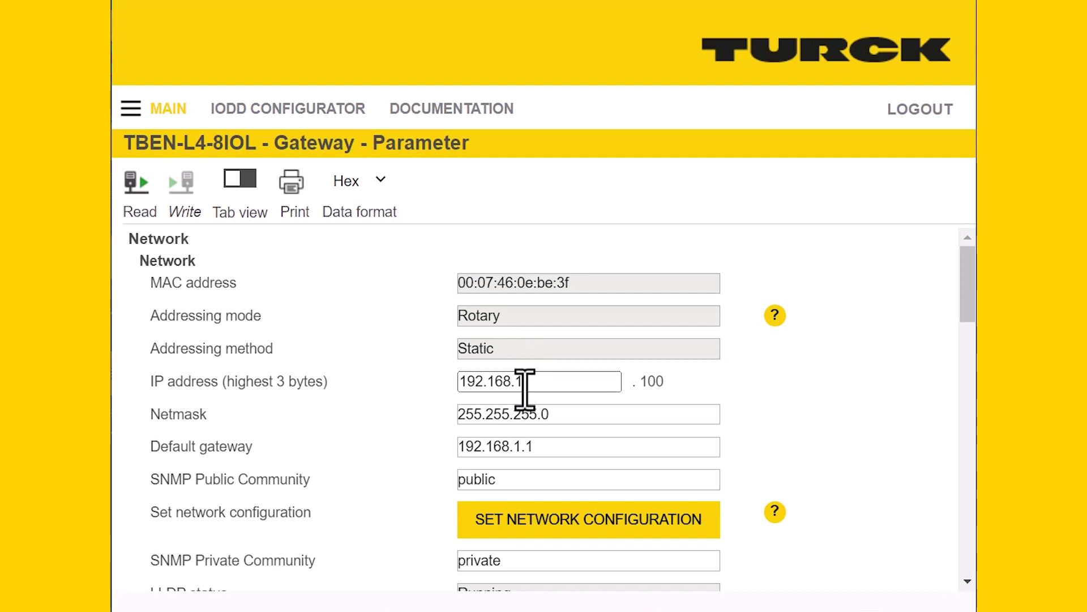
scroll(525, 389, "down", 1)
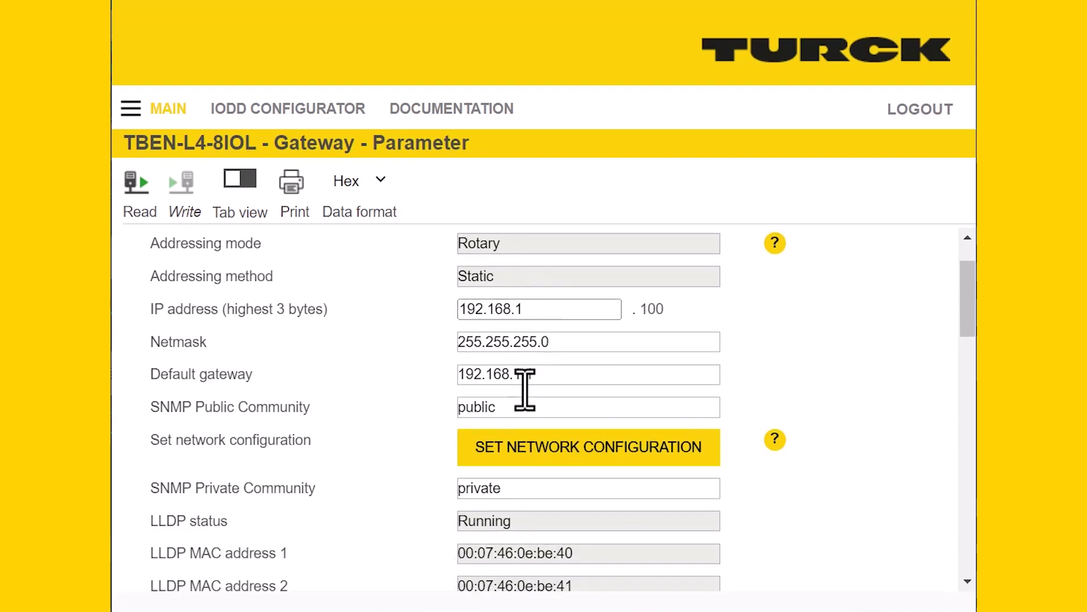
scroll(525, 390, "down", 1)
scroll(853, 494, "down", 1)
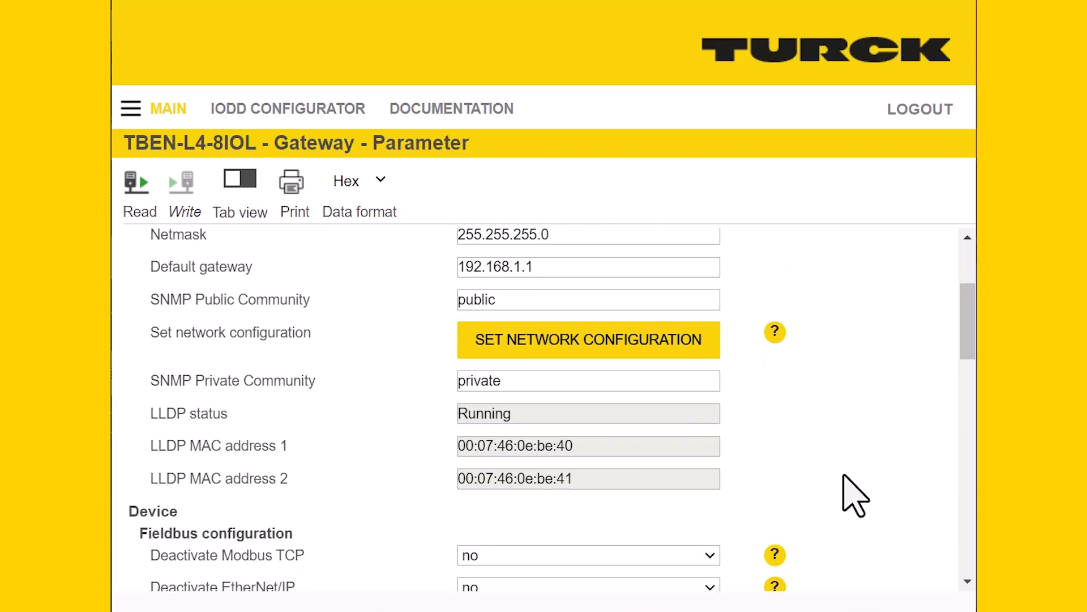
Examine the fieldbus and EtherNet/IP configuration, including the options for Activate GW Control Word
scroll(855, 493, "down", 3)
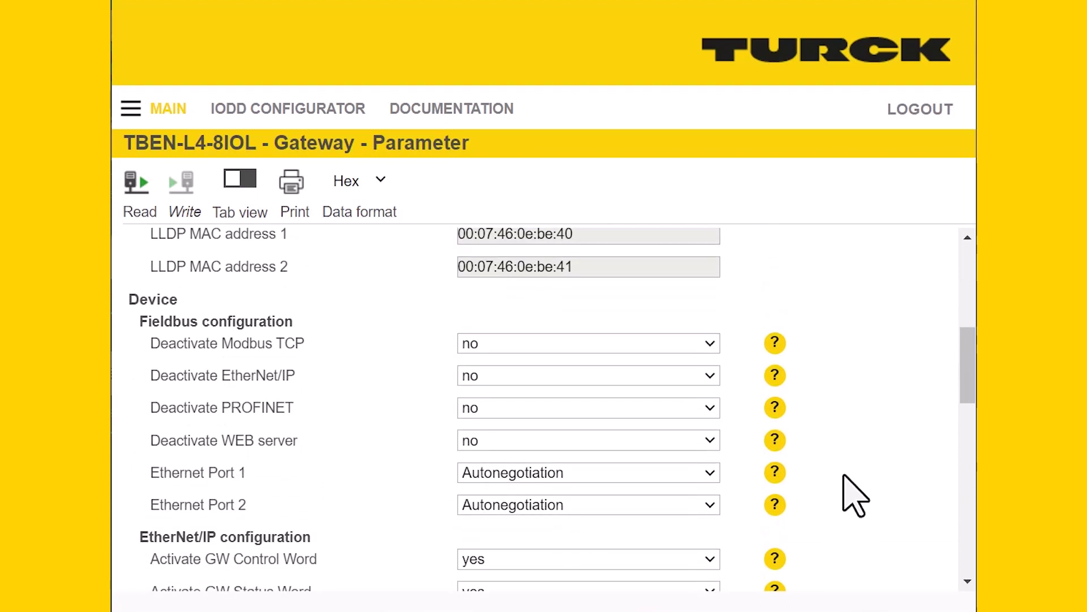
scroll(856, 495, "down", 1)
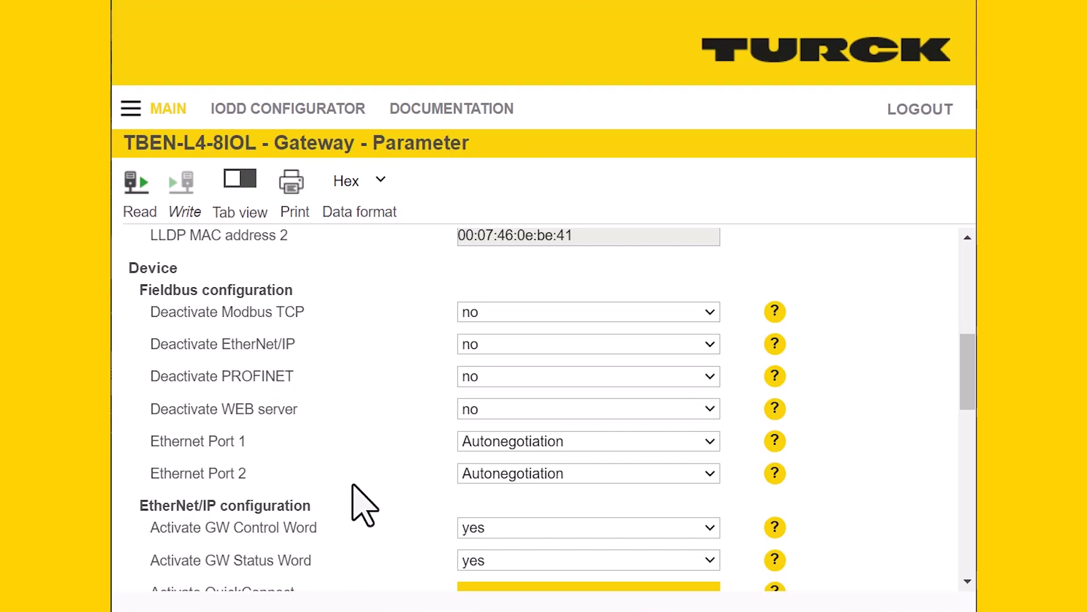
scroll(385, 509, "down", 2)
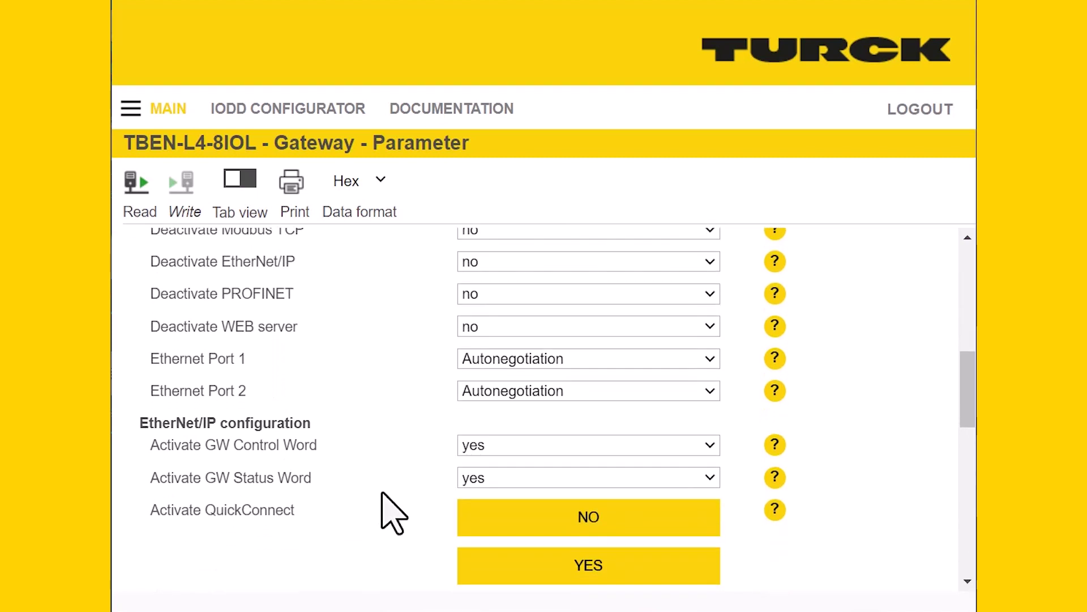
scroll(383, 494, "down", 3)
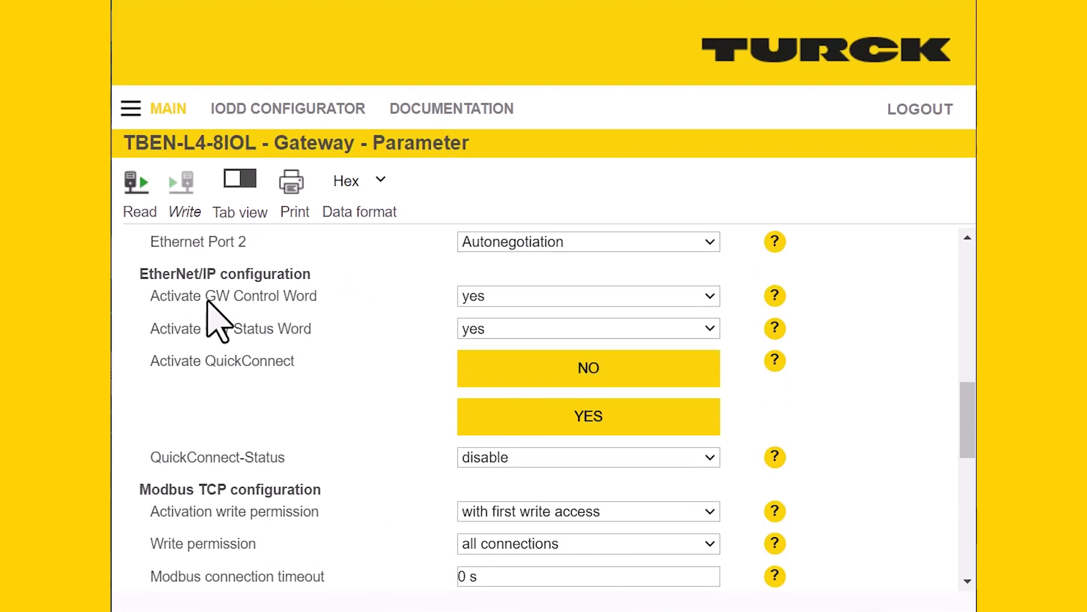
left_click(514, 298)
left_click(376, 306)
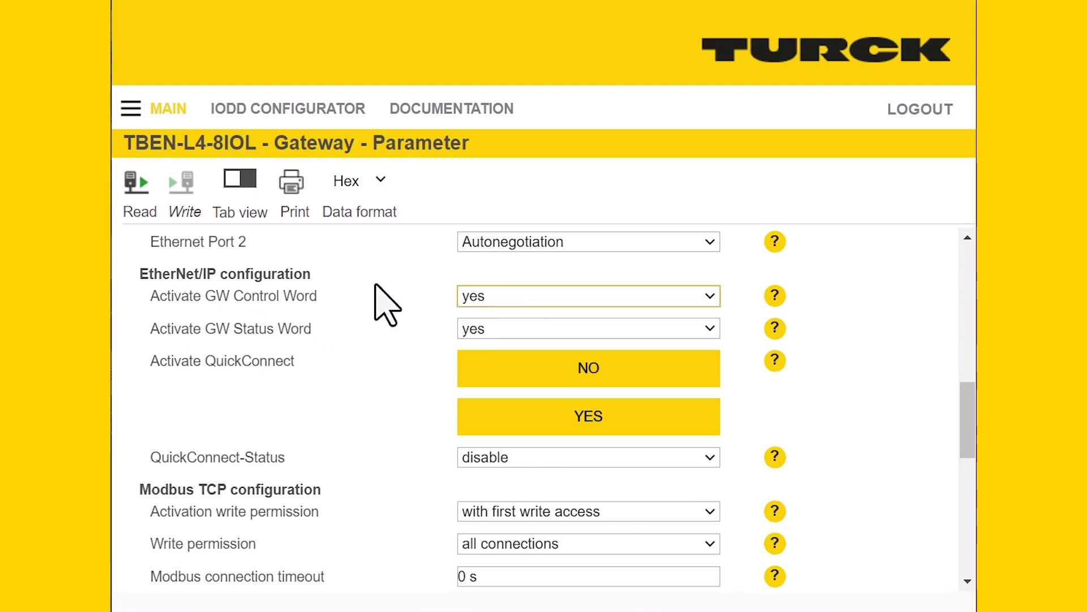
Examine the Modbus TCP configuration and view the options for Activation write permission without changing them
scroll(368, 416, "down", 1)
scroll(367, 409, "down", 1)
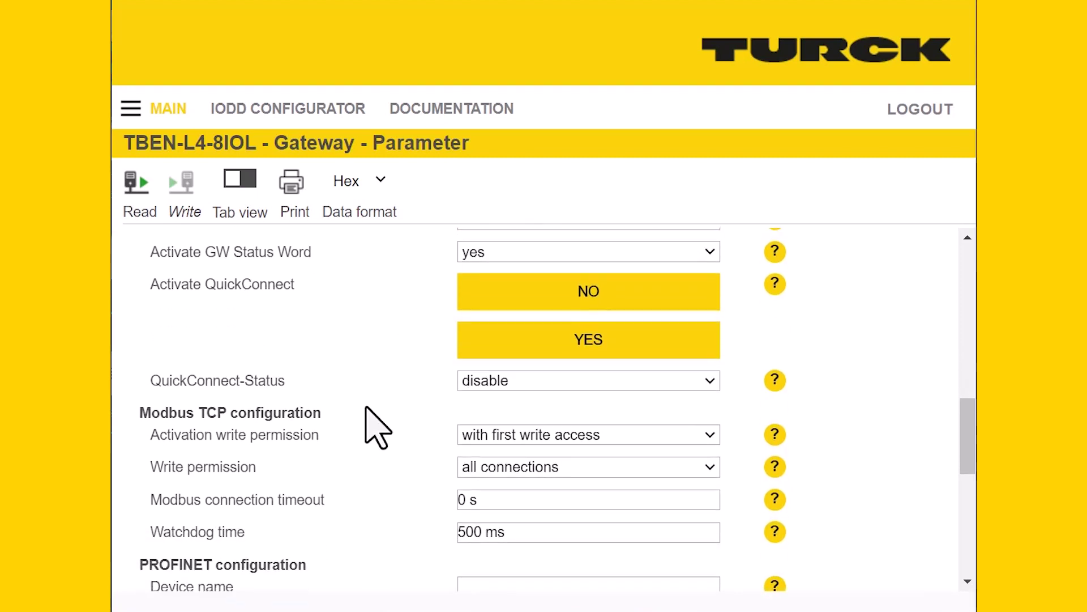
scroll(367, 408, "down", 2)
scroll(375, 429, "down", 2)
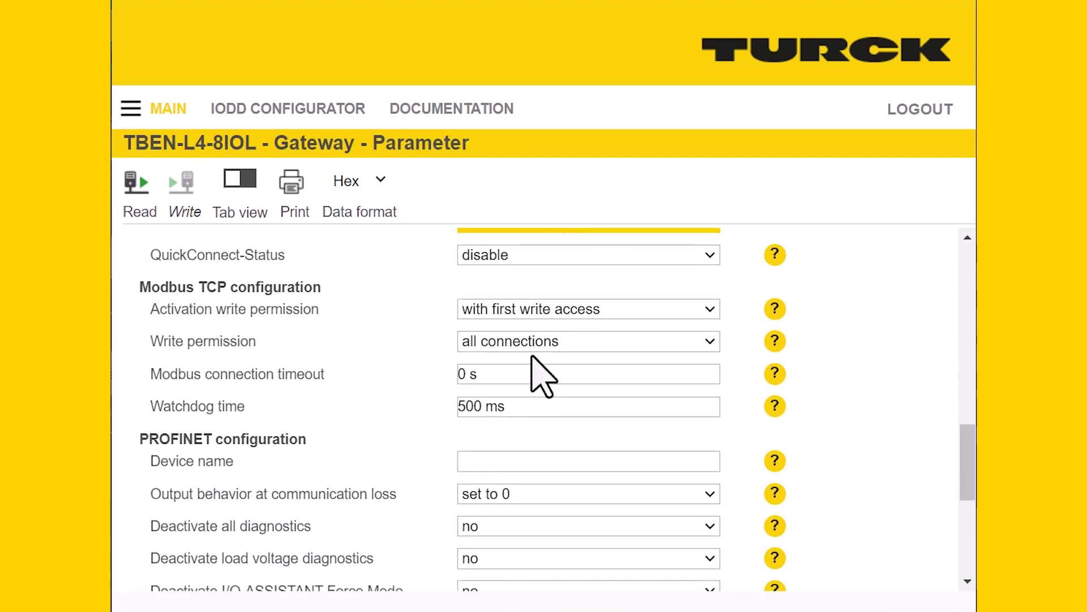
left_click(567, 309)
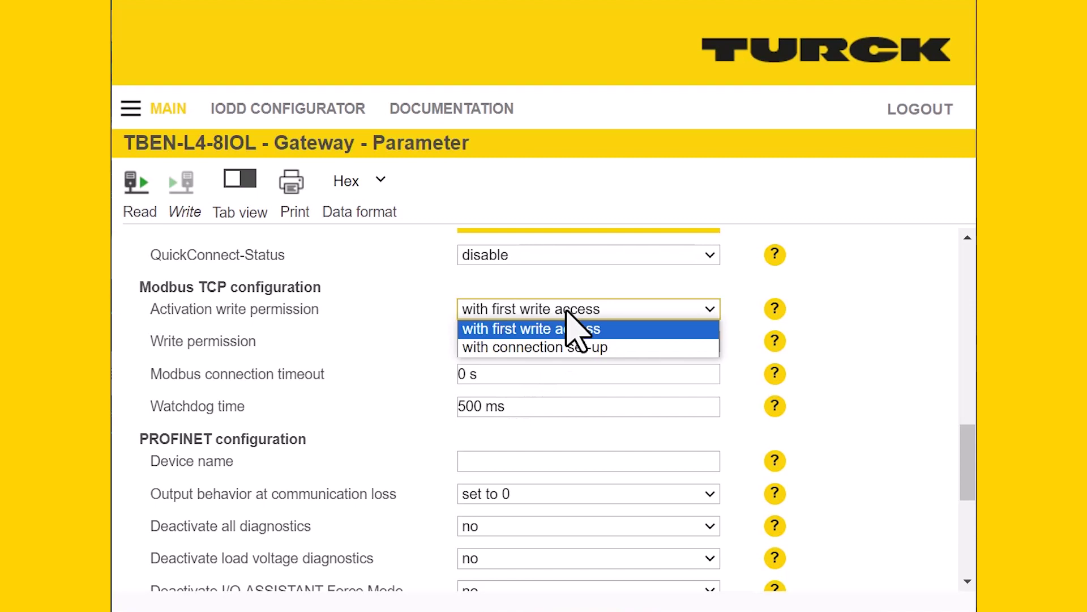
left_click(398, 309)
Examine the PROFINET configuration and view the suggested entries for Device name, leaving the field empty
scroll(417, 399, "down", 3)
scroll(425, 416, "down", 1)
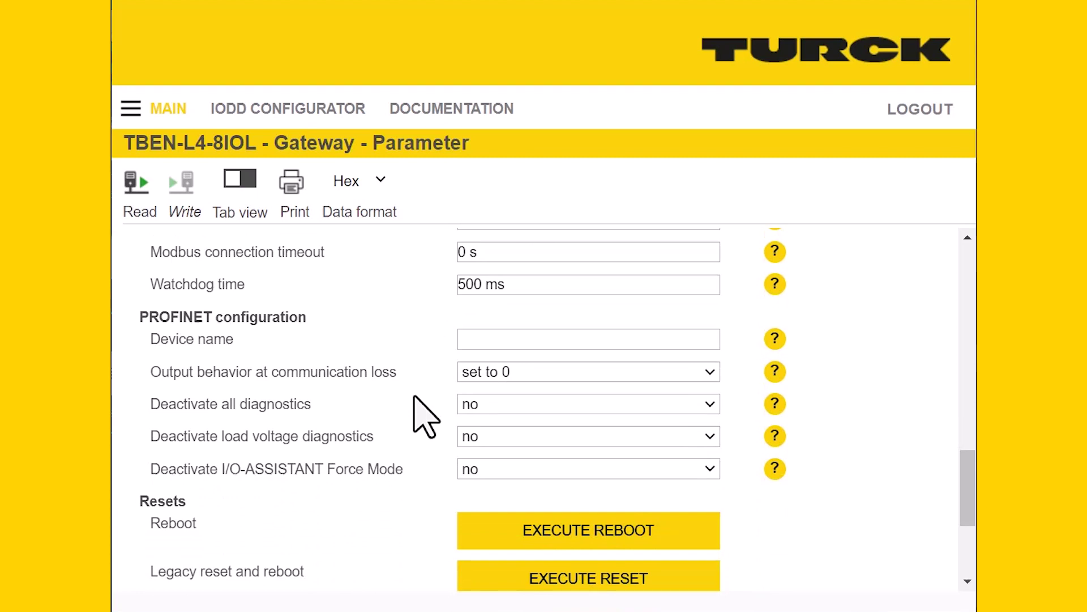
left_click(520, 338)
left_click(520, 338)
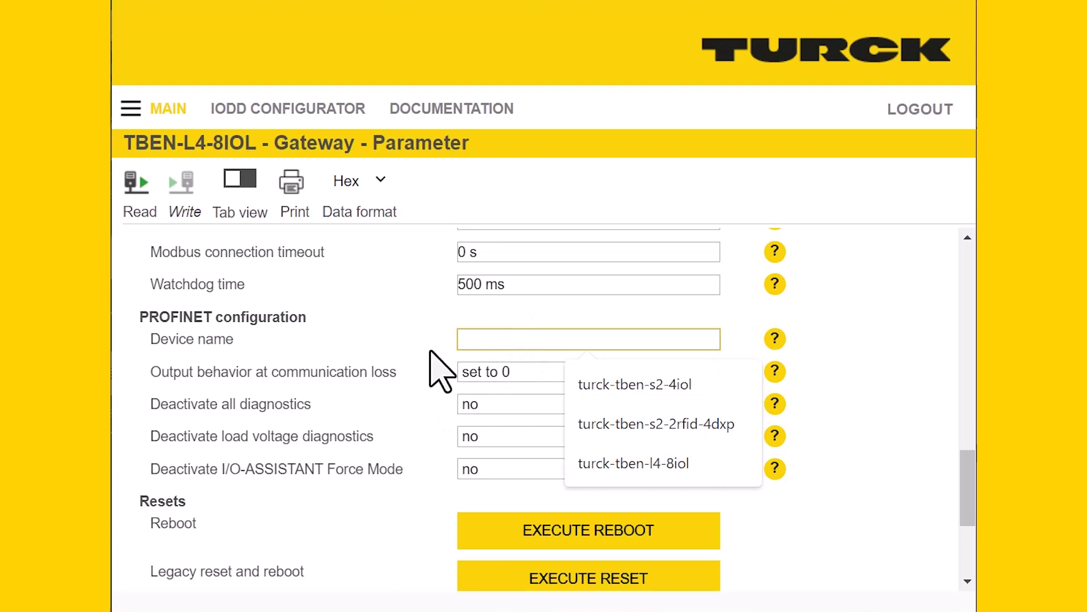
left_click(437, 368)
left_click(483, 346)
left_click(435, 334)
left_click(470, 339)
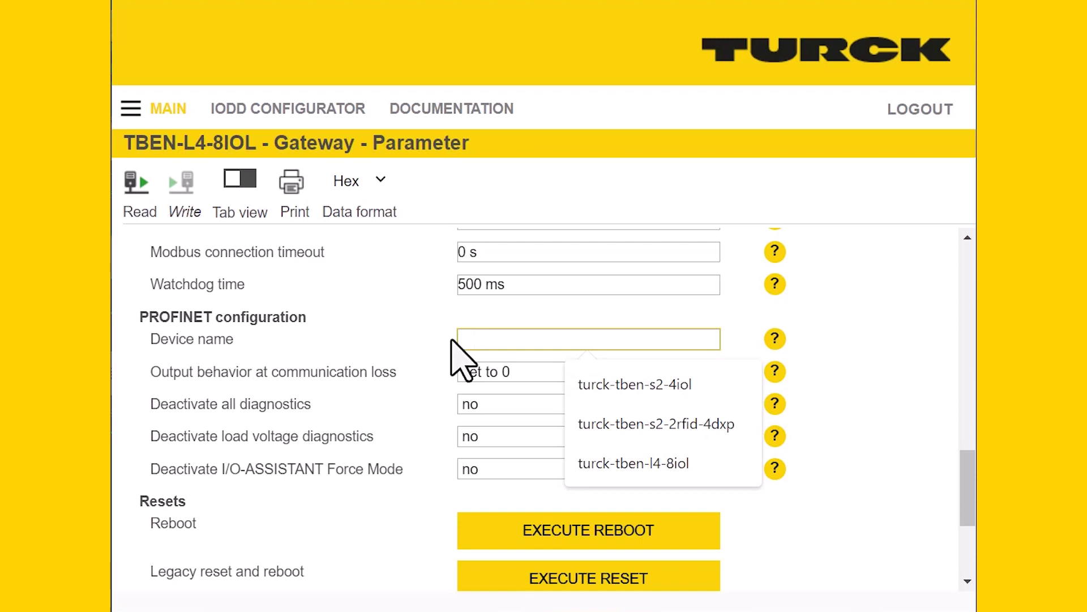
left_click(452, 340)
Review the PROFINET diagnostics settings, the reboot and reset options, and the ARGEE write protection parameter
scroll(451, 340, "down", 1)
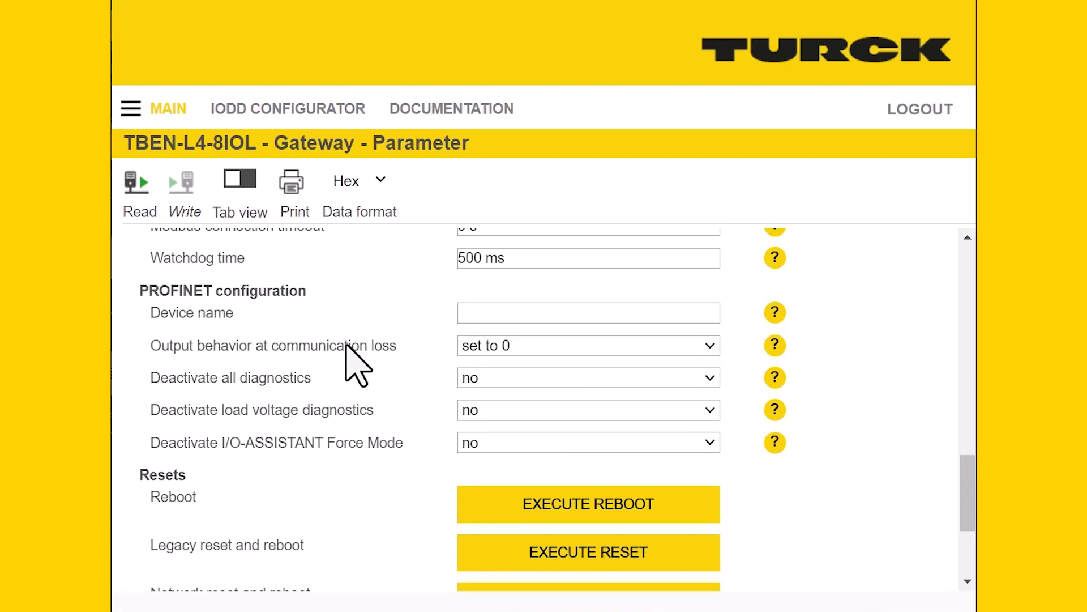
scroll(374, 357, "down", 1)
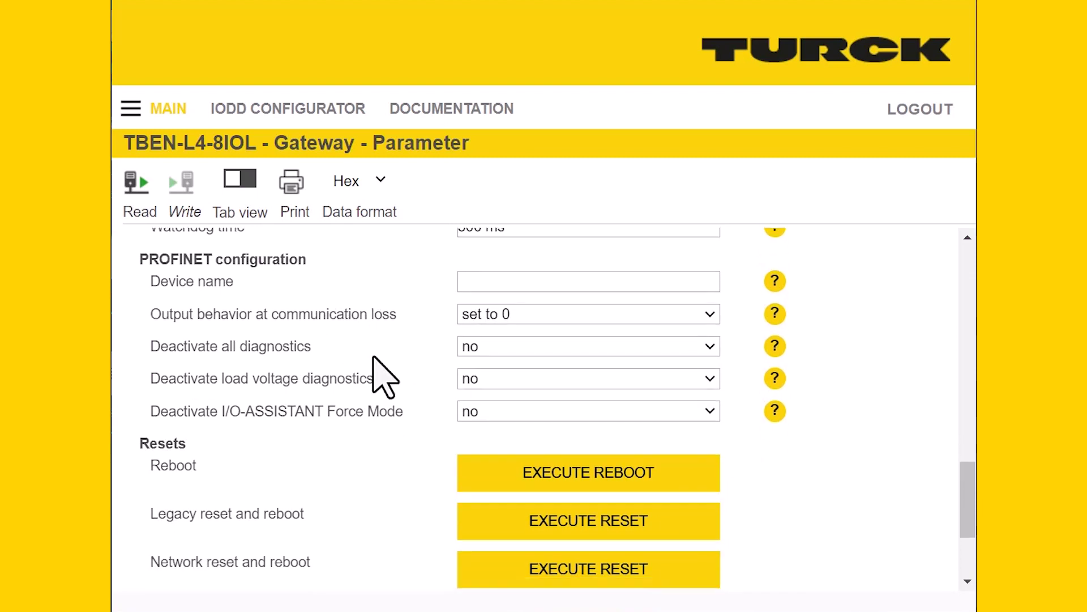
scroll(374, 357, "down", 5)
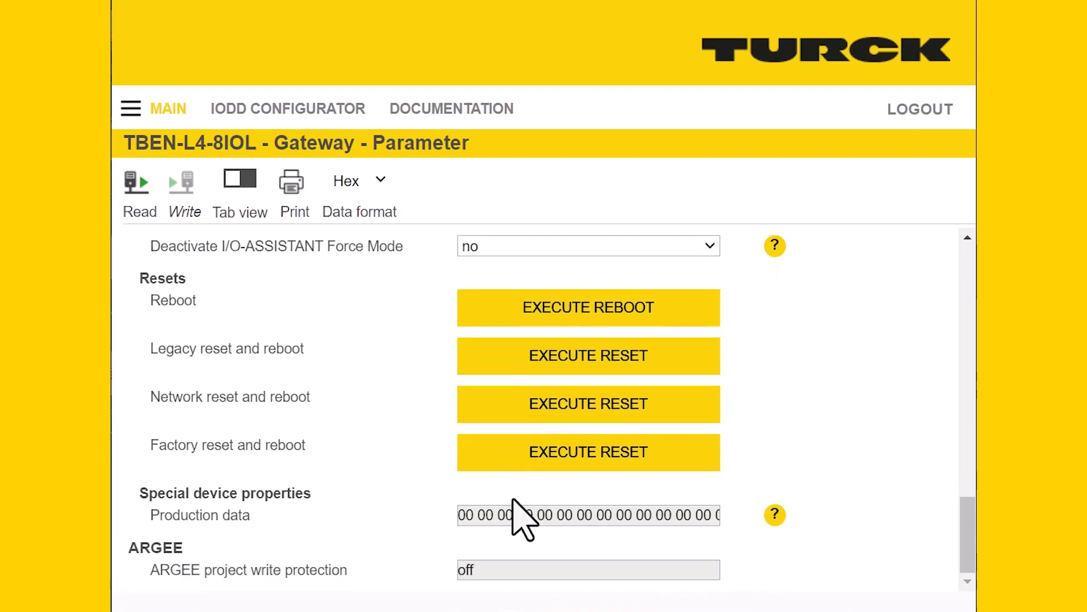
left_click_drag(154, 447, 216, 454)
left_click(223, 388)
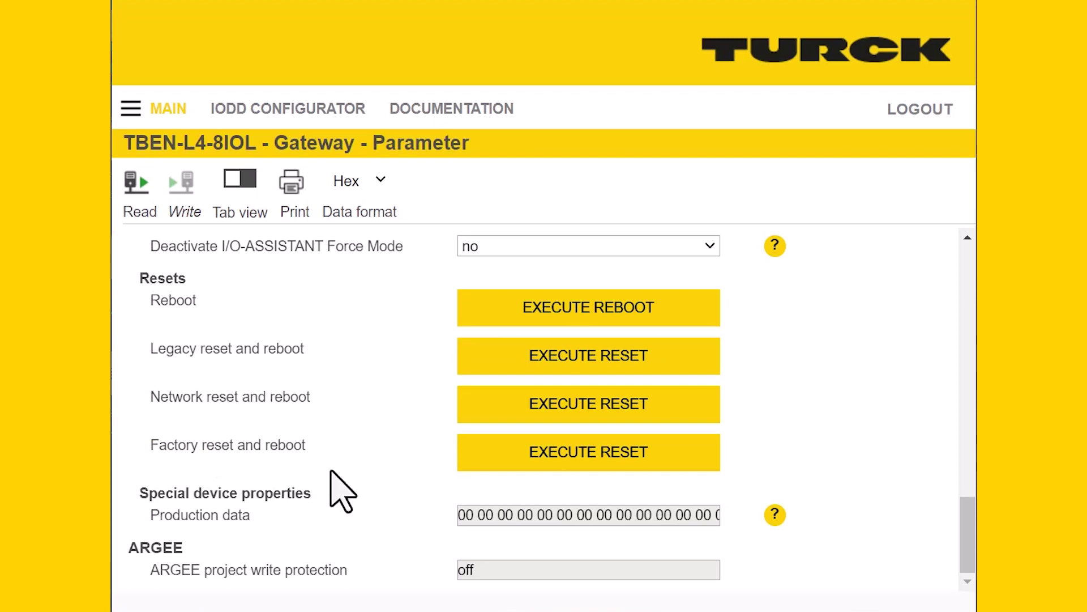
Open the gateway's diagnosis page and examine the current device diagnosis and the RX and TX frame counters of Ethernet port 1
left_click(129, 110)
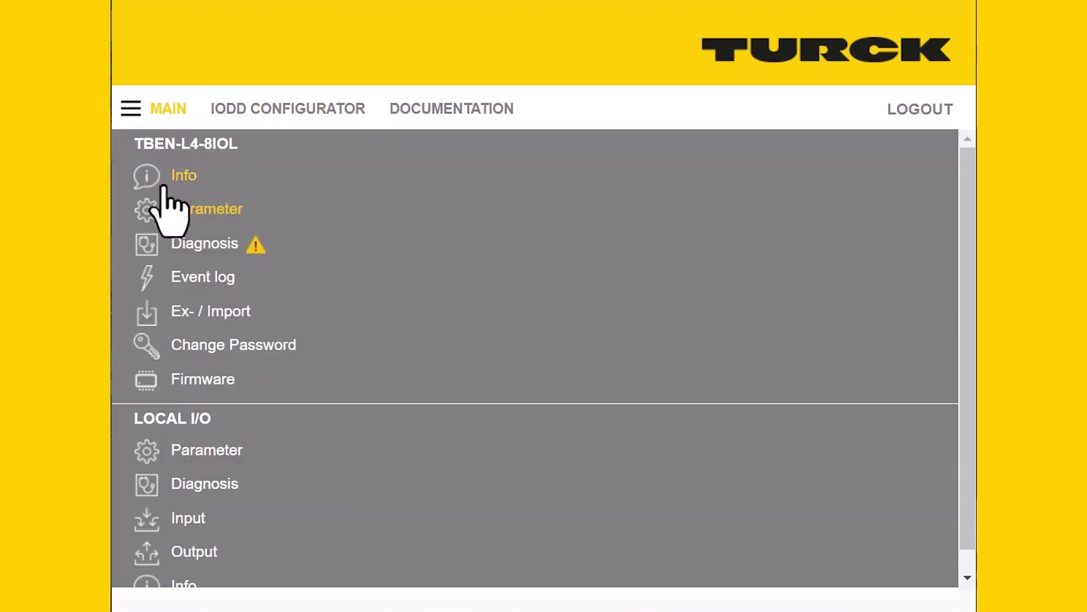
left_click(214, 249)
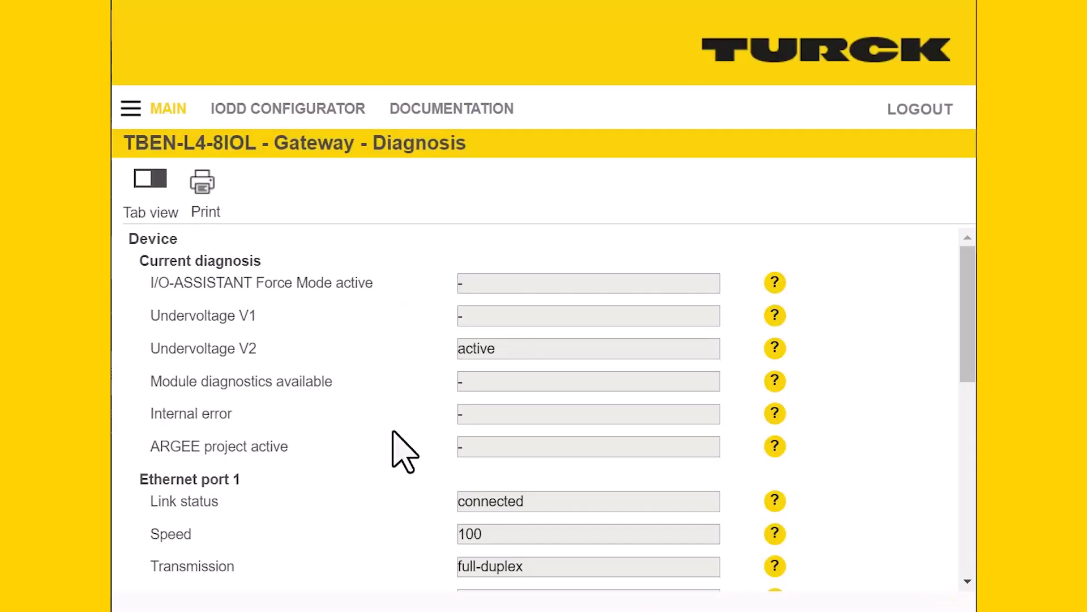
scroll(403, 451, "down", 1)
left_click_drag(162, 316, 249, 317)
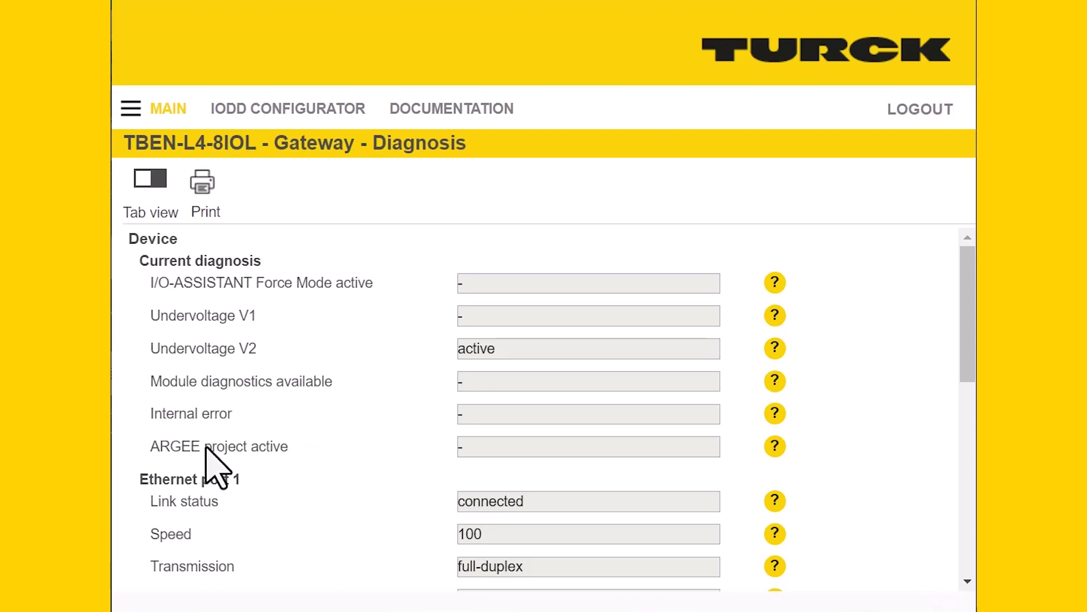
scroll(343, 469, "down", 4)
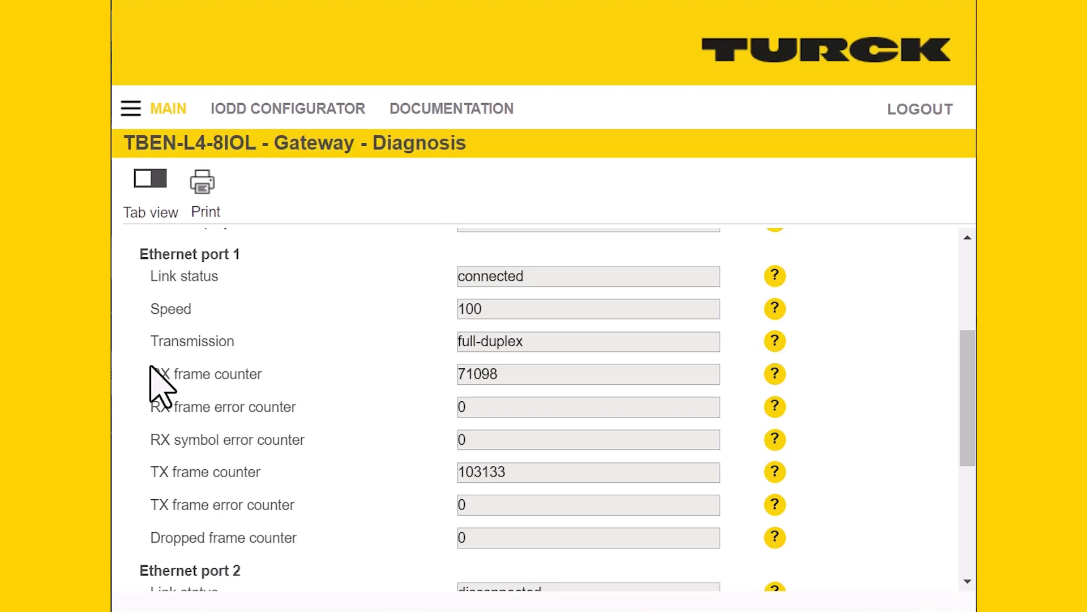
left_click_drag(150, 373, 260, 375)
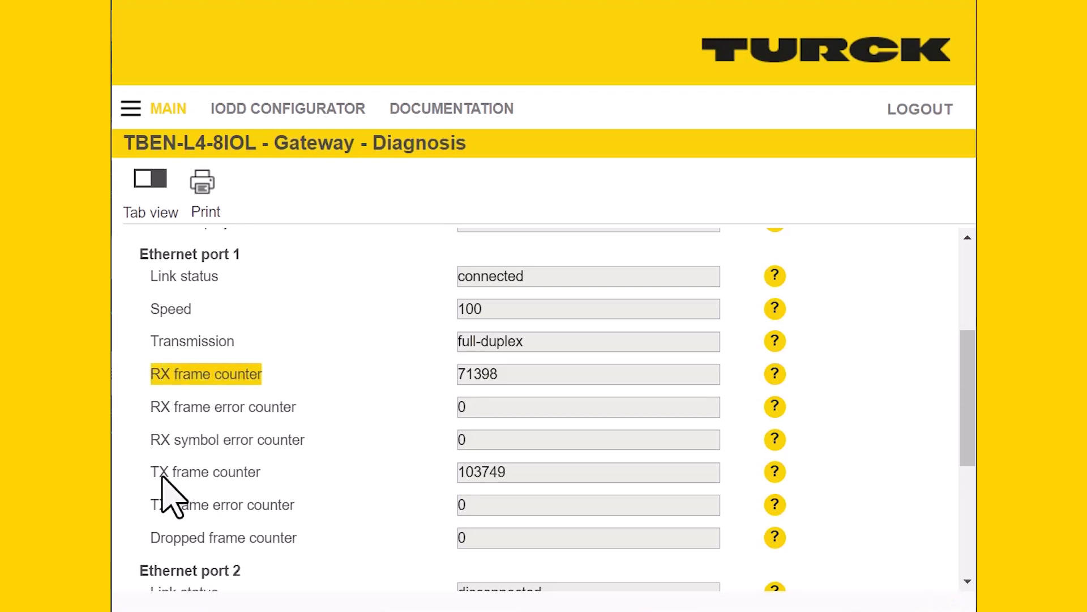
left_click_drag(146, 477, 271, 472)
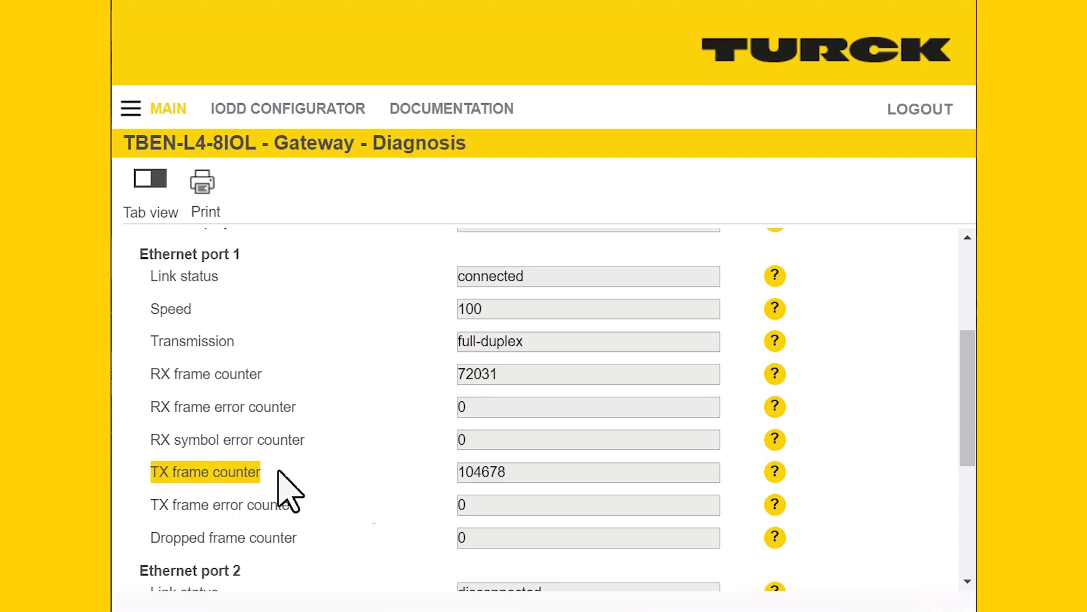
Review the link status, speed, transmission and frame counters of Ethernet port 2 in the gateway diagnosis
scroll(365, 498, "down", 2)
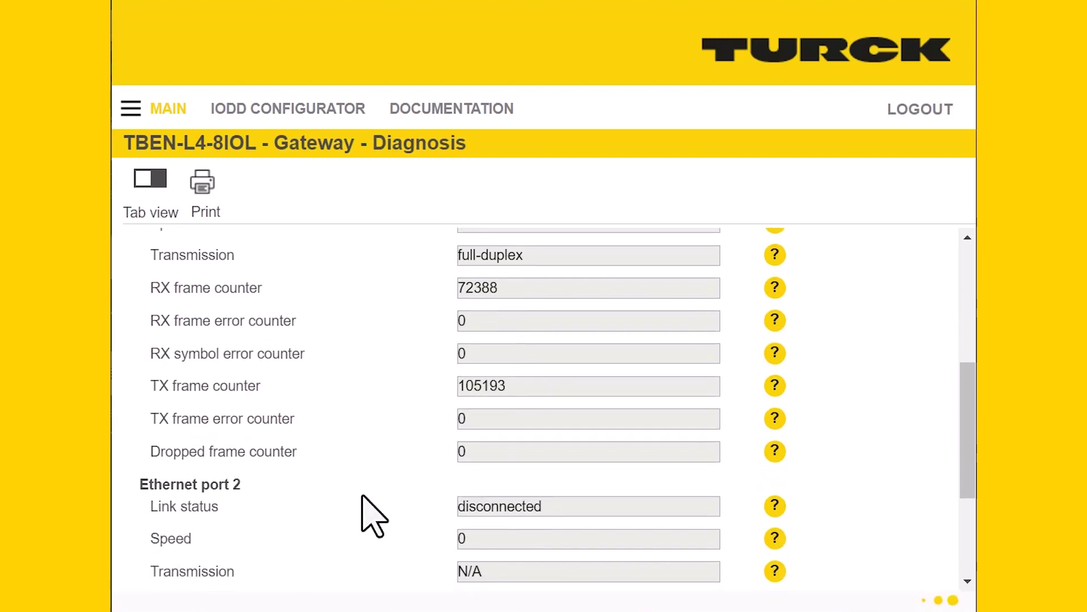
scroll(365, 505, "down", 3)
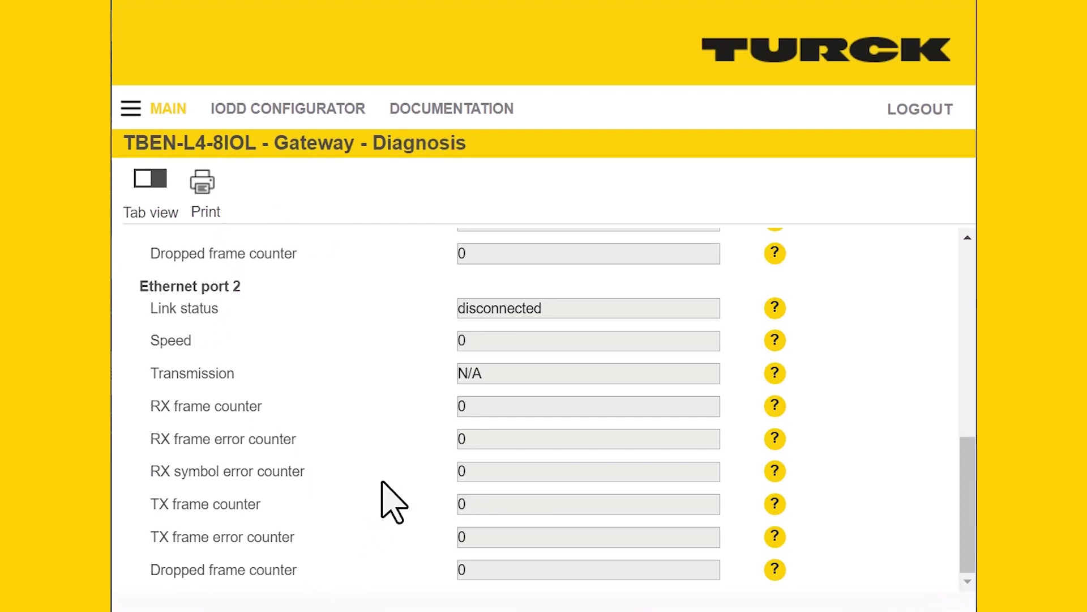
scroll(391, 501, "up", 3)
scroll(391, 501, "down", 2)
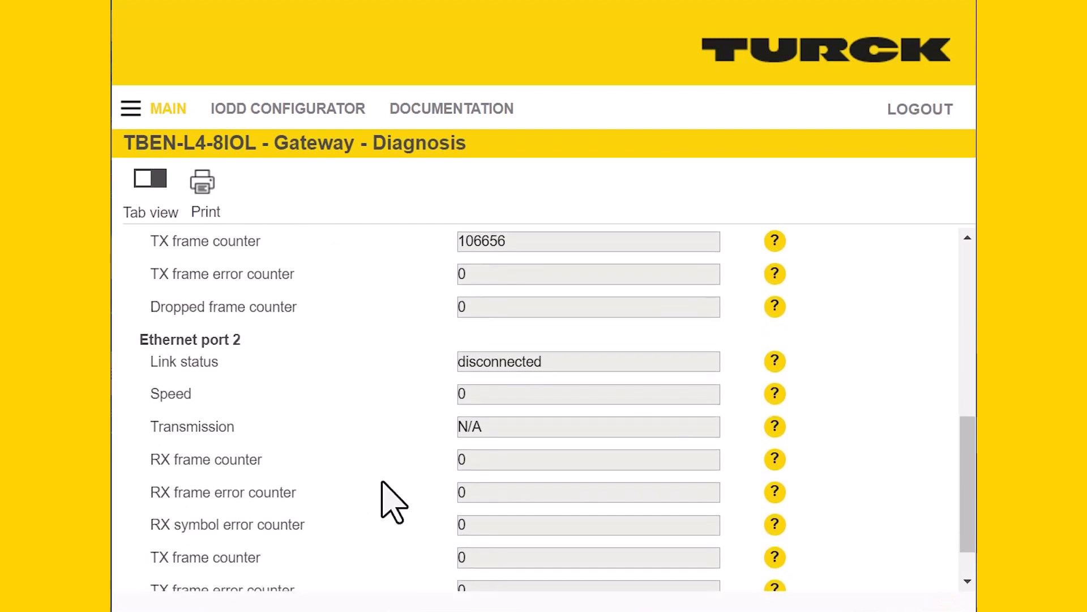
scroll(306, 442, "down", 1)
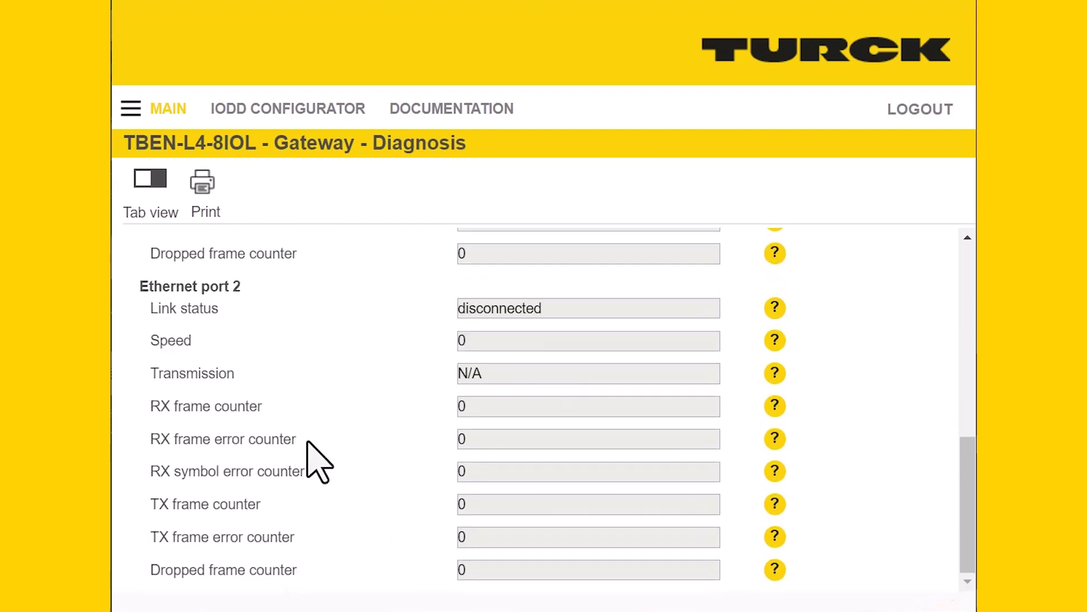
scroll(307, 443, "up", 8)
scroll(306, 443, "up", 1)
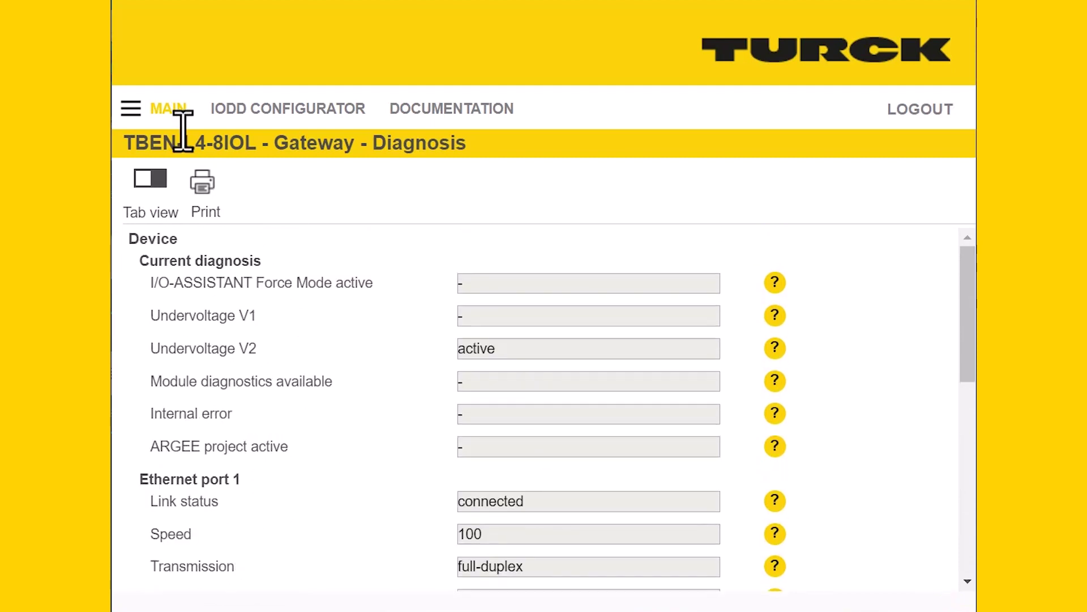
Open the gateway's event log and review the logged events with their severity levels, times and additional info
left_click(130, 109)
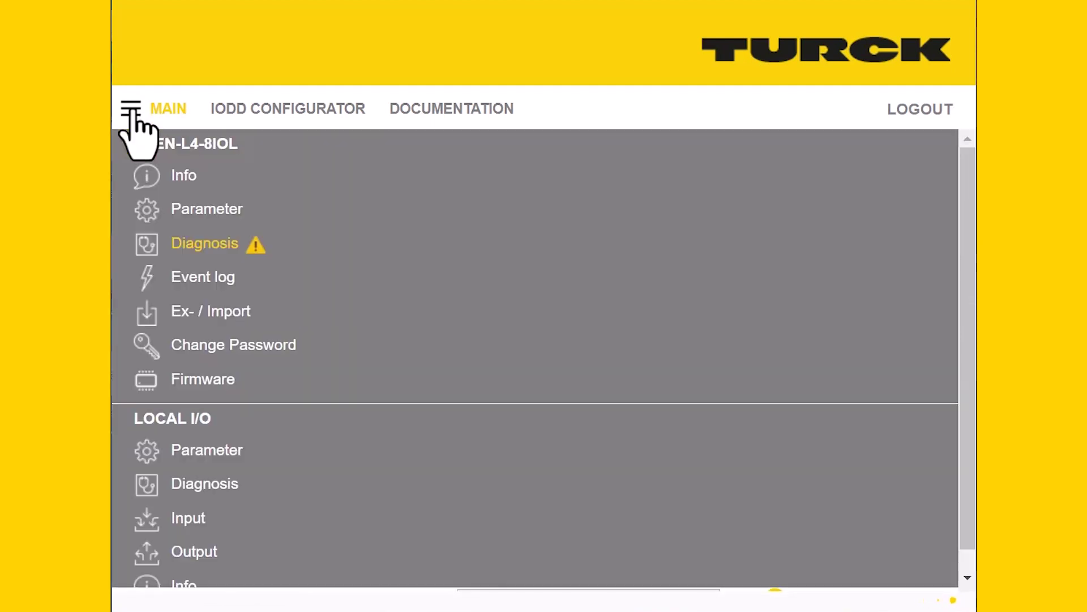
left_click(233, 283)
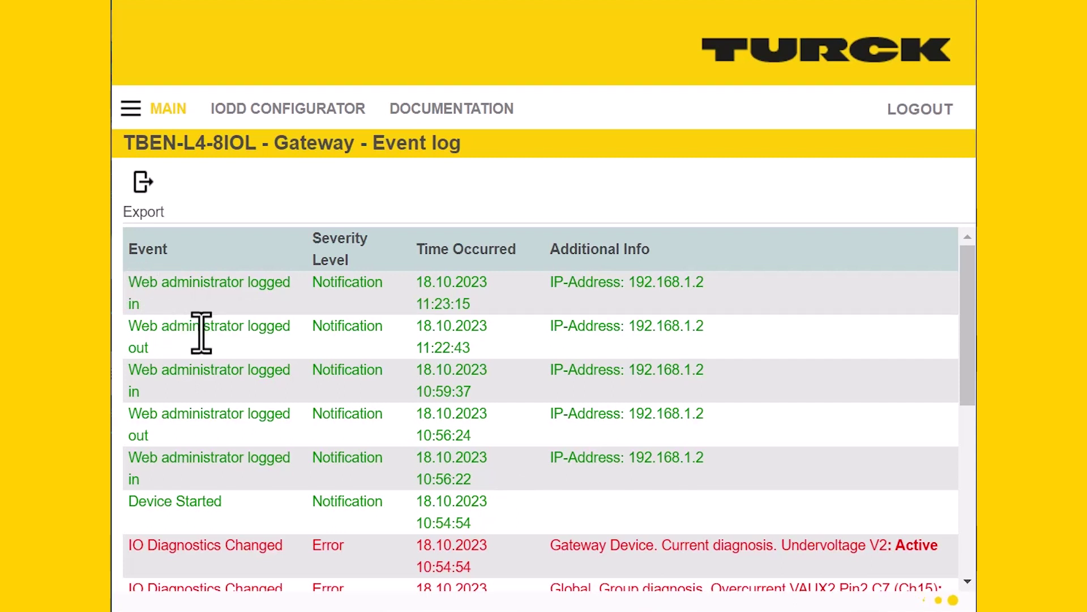
scroll(308, 416, "down", 2)
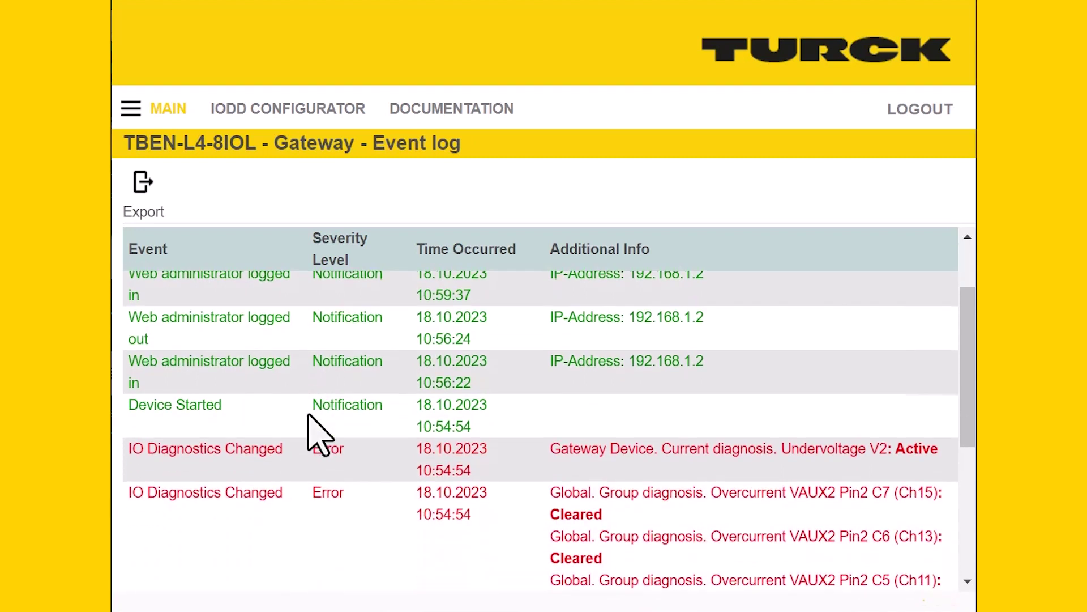
scroll(309, 417, "up", 2)
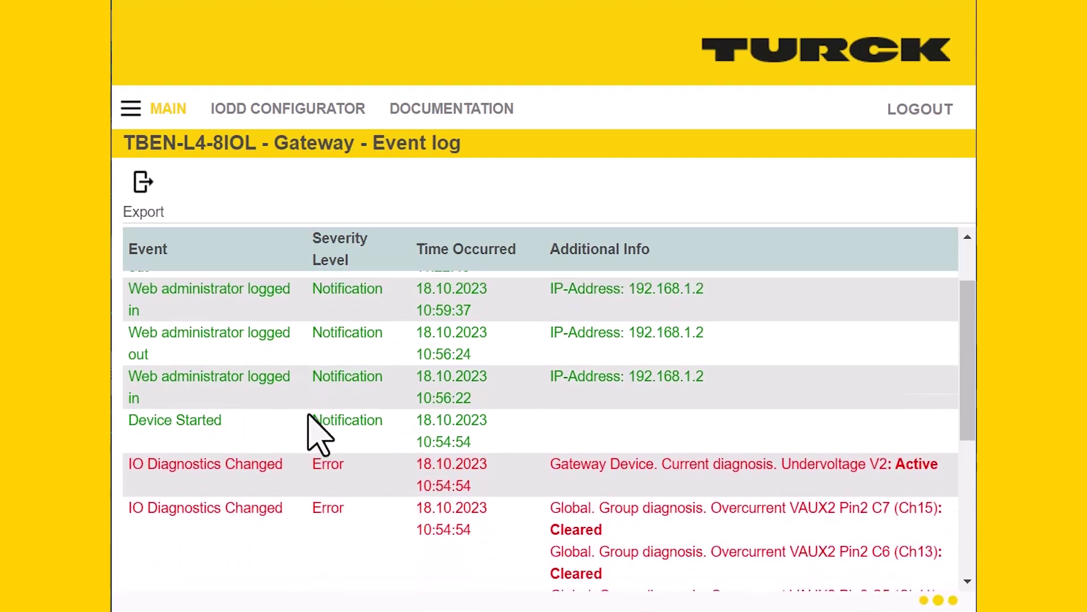
scroll(308, 432, "down", 3)
scroll(309, 432, "up", 3)
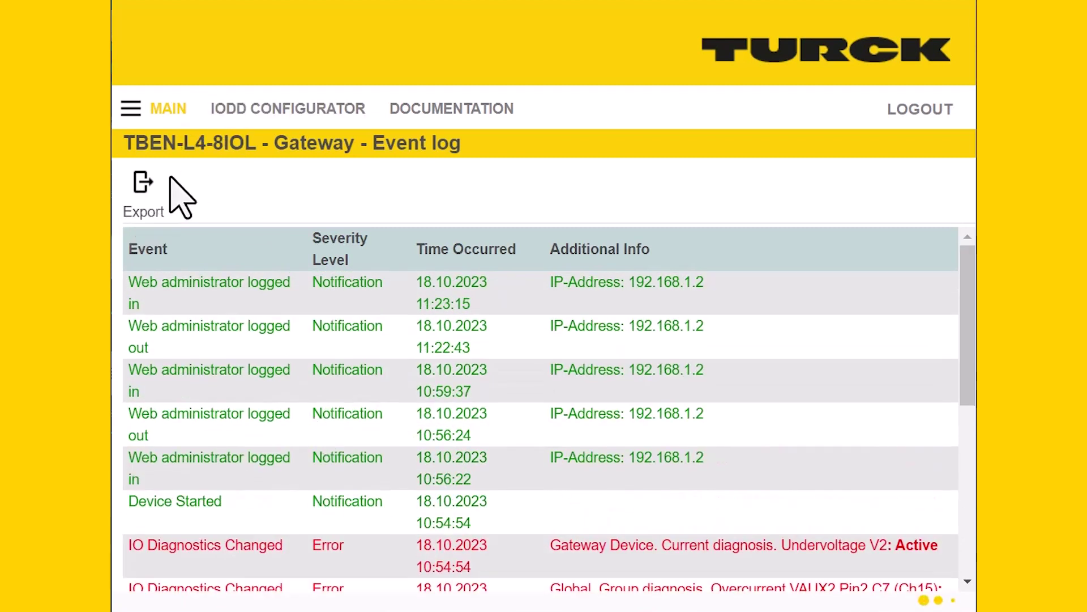
Open the gateway's Ex- / Import page and review the export file settings and the configuration import options
left_click(131, 110)
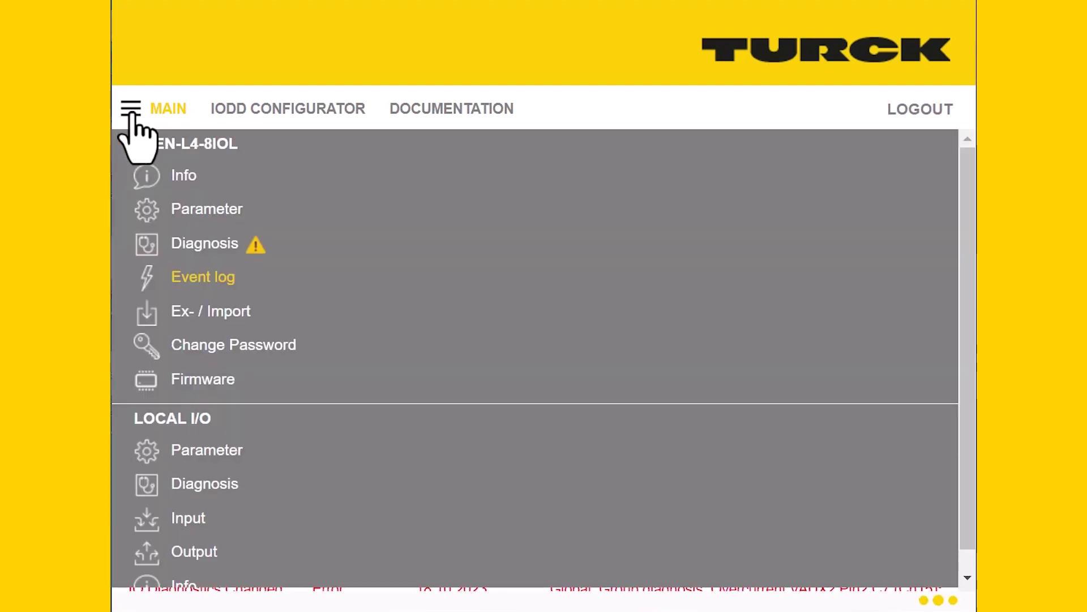
left_click(219, 315)
scroll(286, 306, "down", 1)
scroll(286, 306, "up", 1)
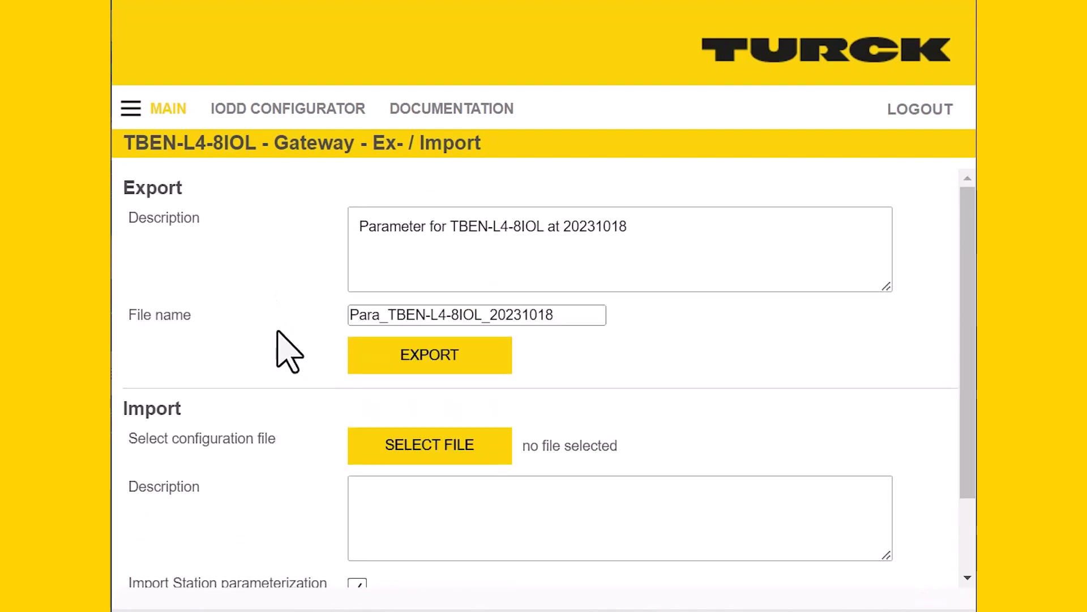
scroll(277, 332, "down", 1)
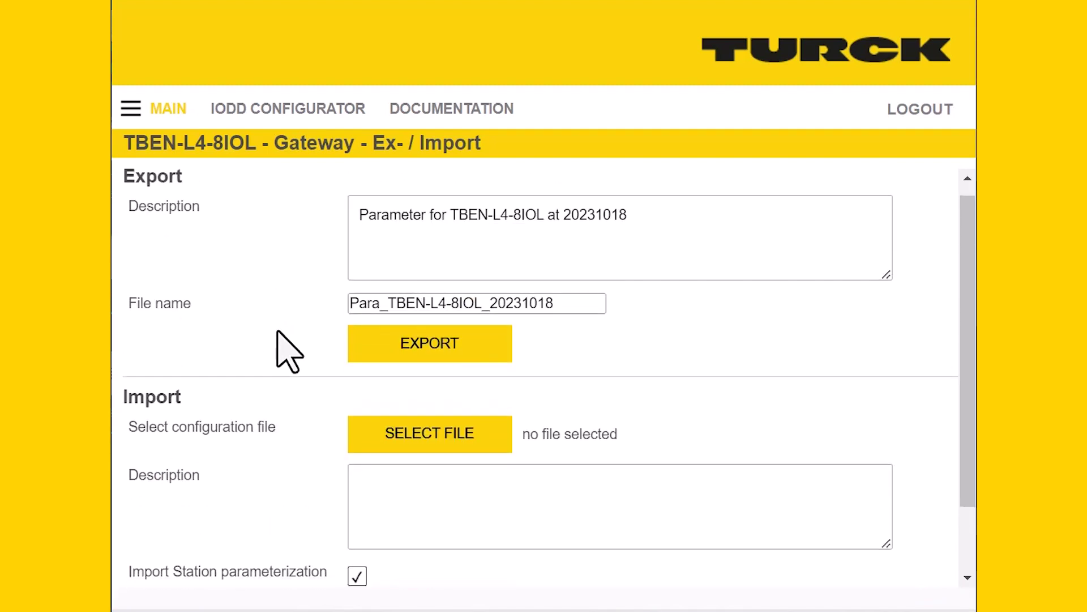
scroll(277, 332, "up", 1)
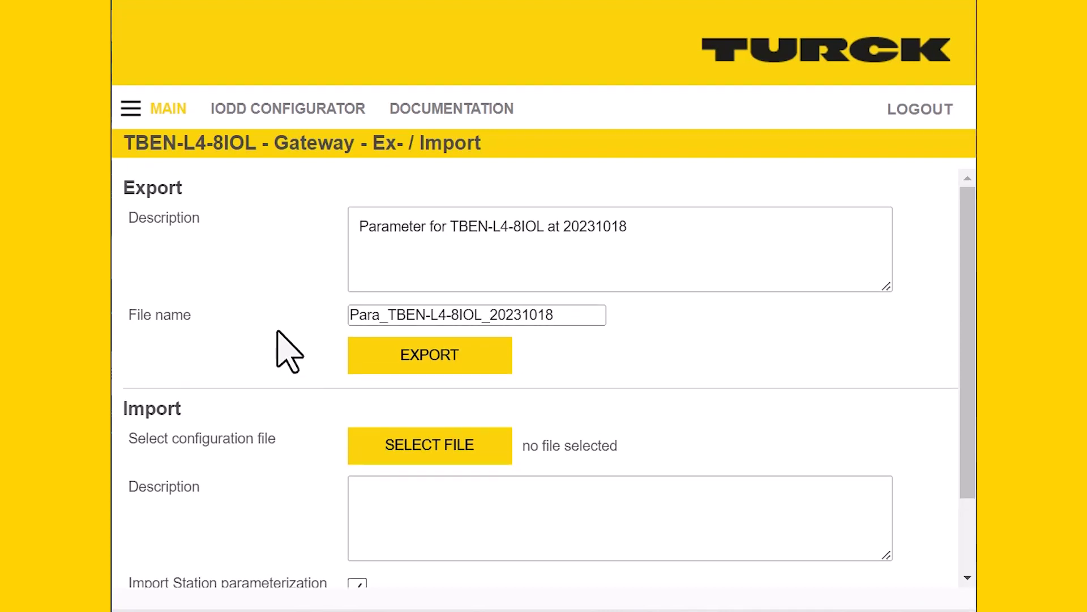
scroll(291, 417, "down", 3)
scroll(293, 401, "down", 1)
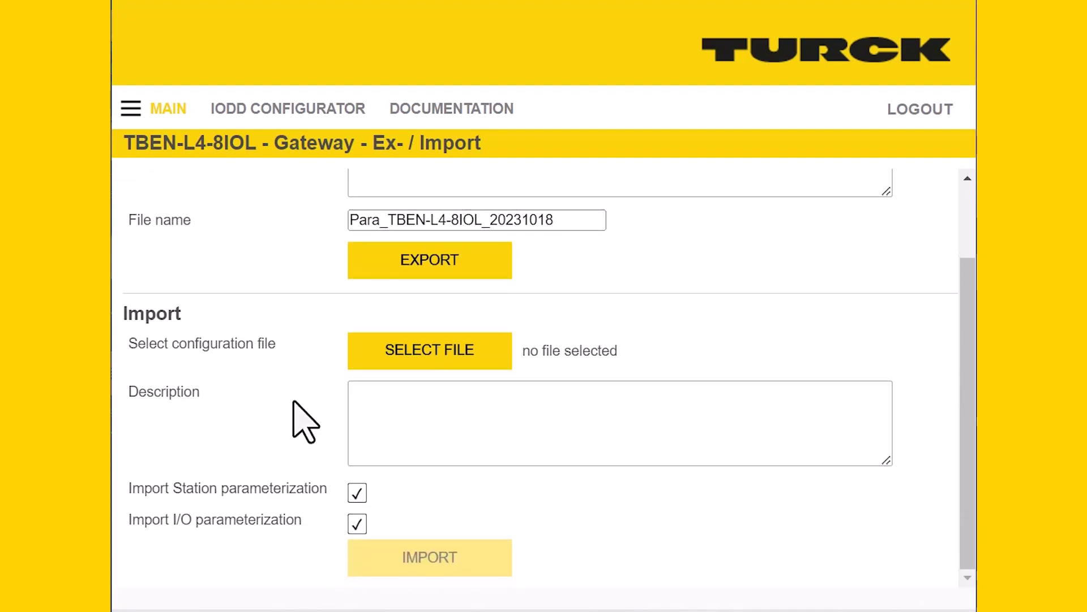
scroll(277, 397, "up", 3)
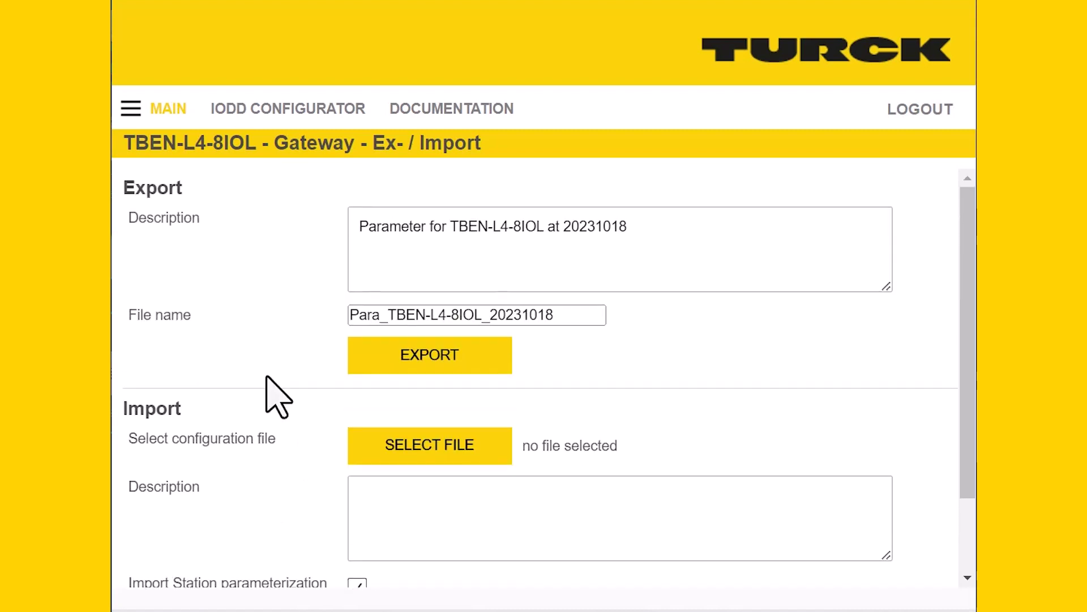
View the gateway's Change Password page and its Firmware page without changing anything
left_click(142, 117)
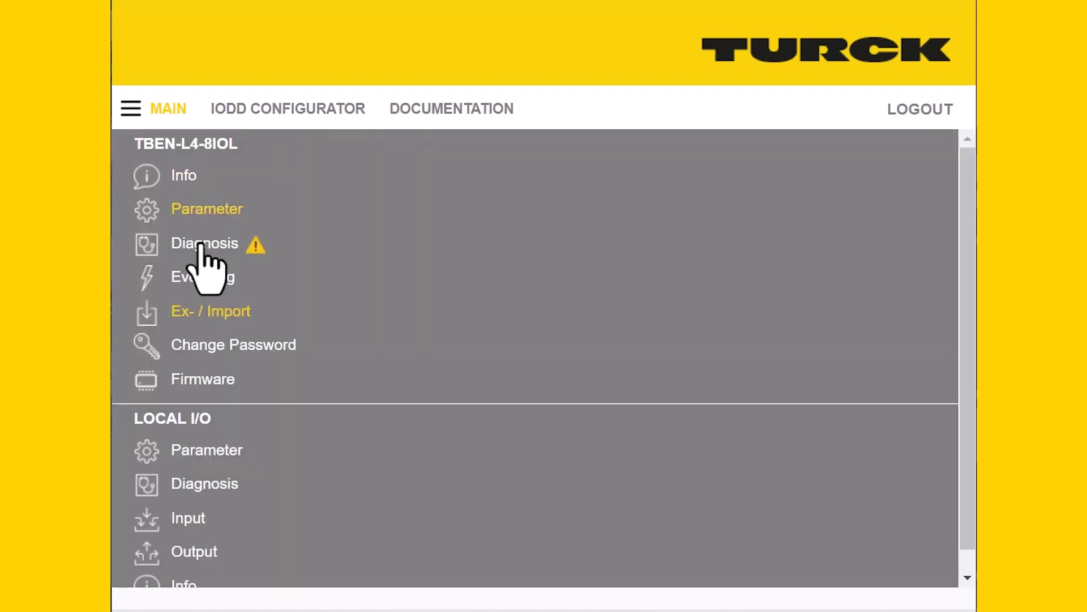
left_click(269, 347)
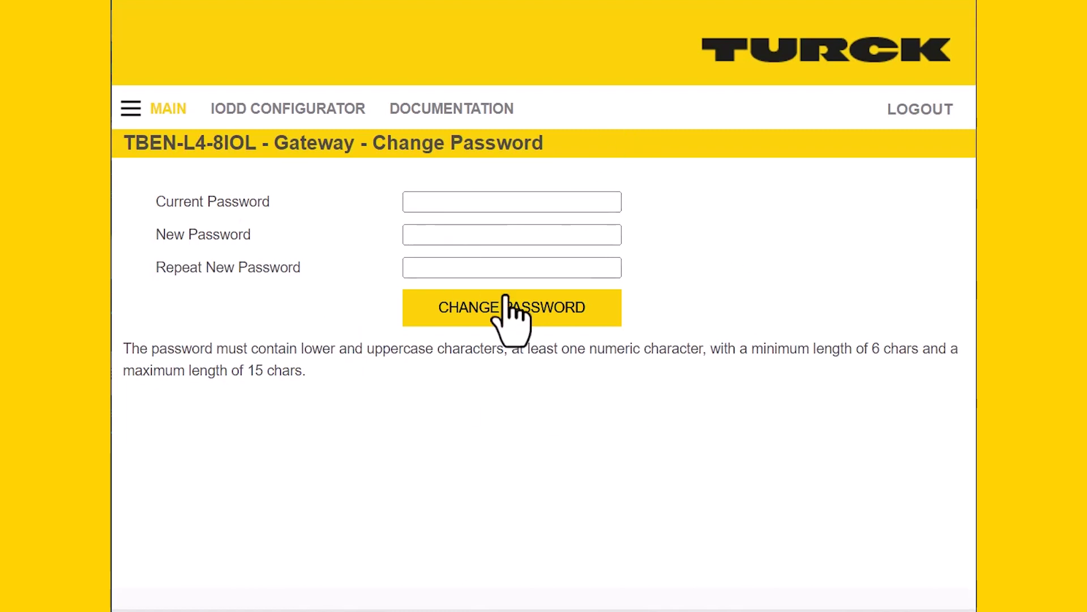
left_click(131, 121)
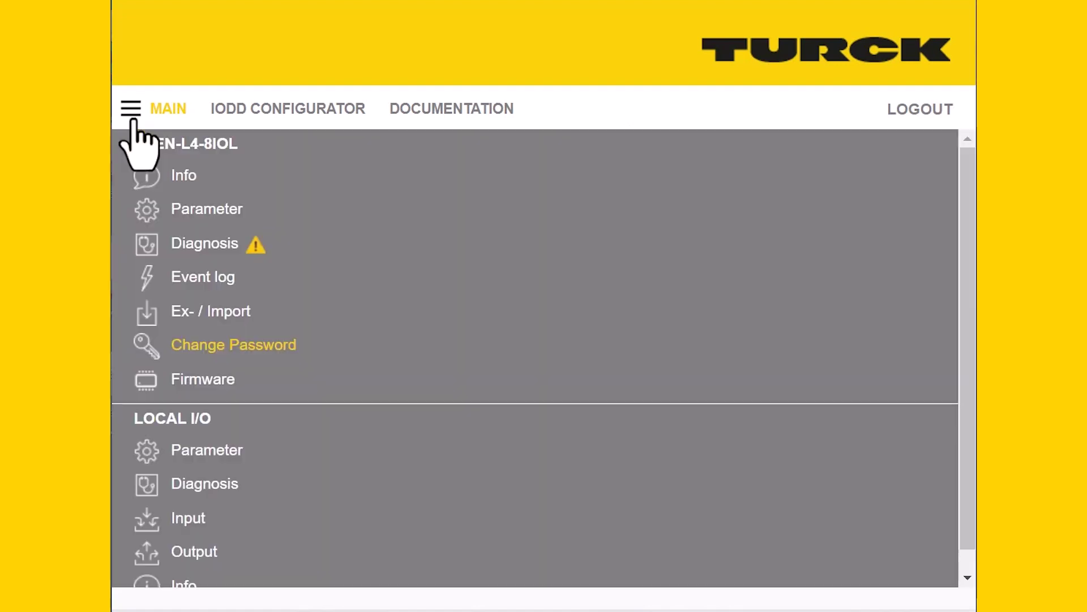
left_click(213, 391)
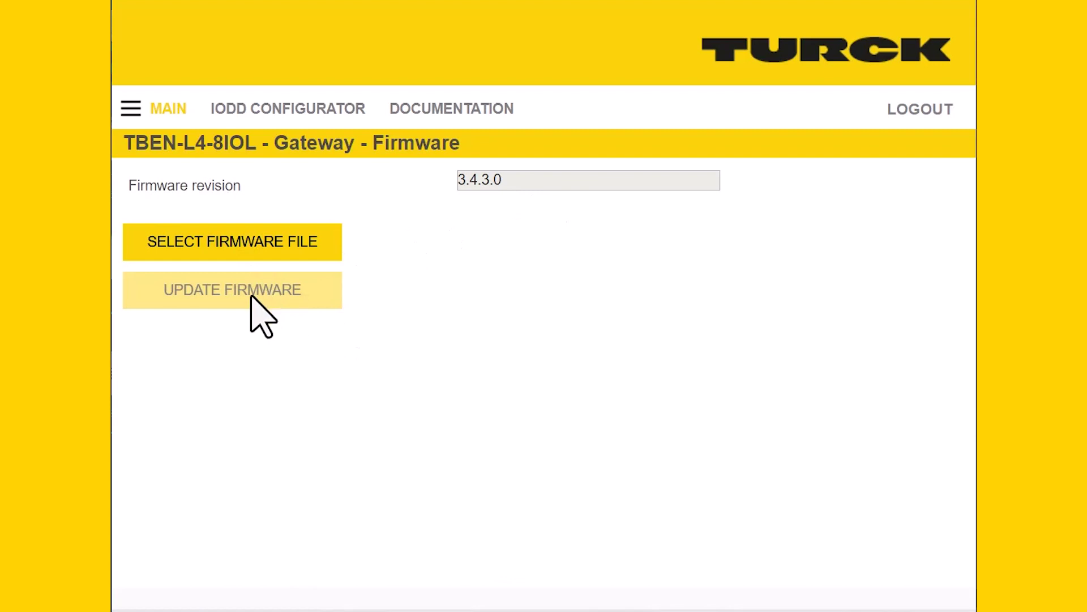
Open the Local I/O parameters and examine the IO-Link port parameters for Port 1 (Channel 0)
left_click(131, 110)
scroll(311, 418, "down", 1)
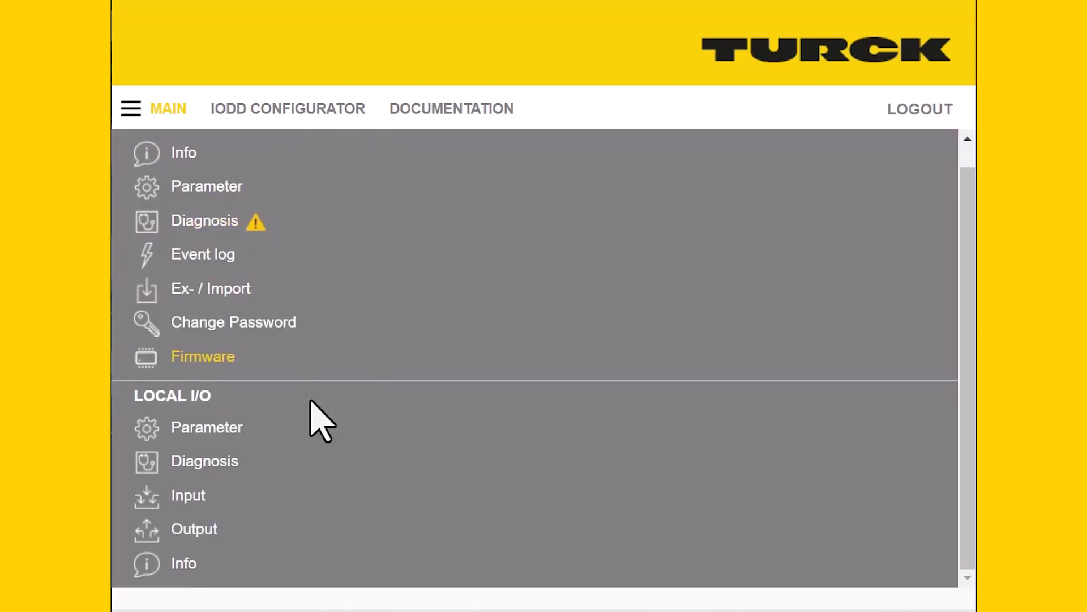
left_click(208, 428)
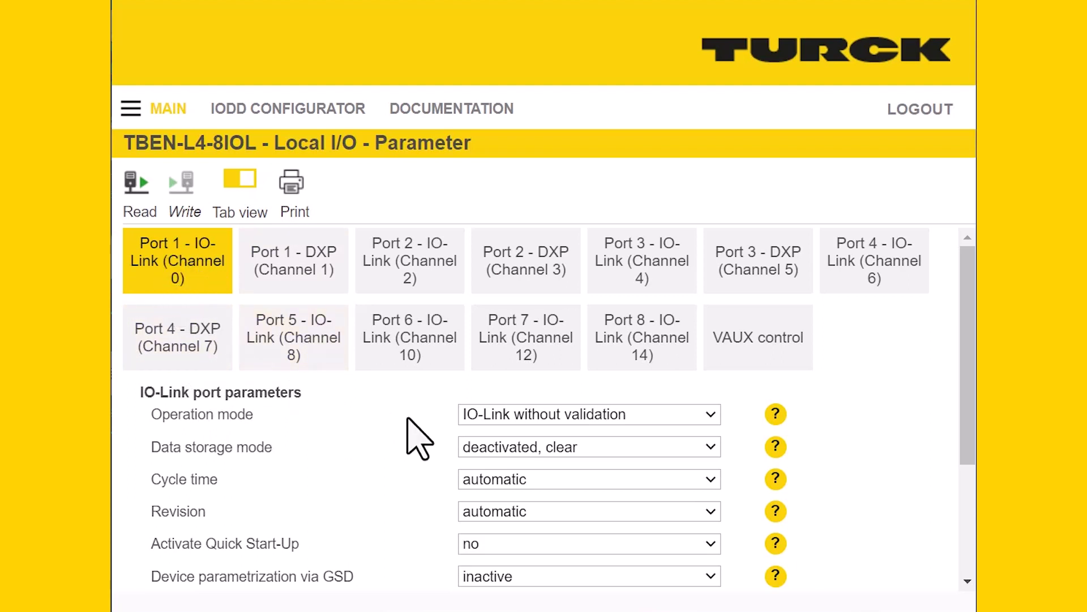
scroll(417, 439, "down", 1)
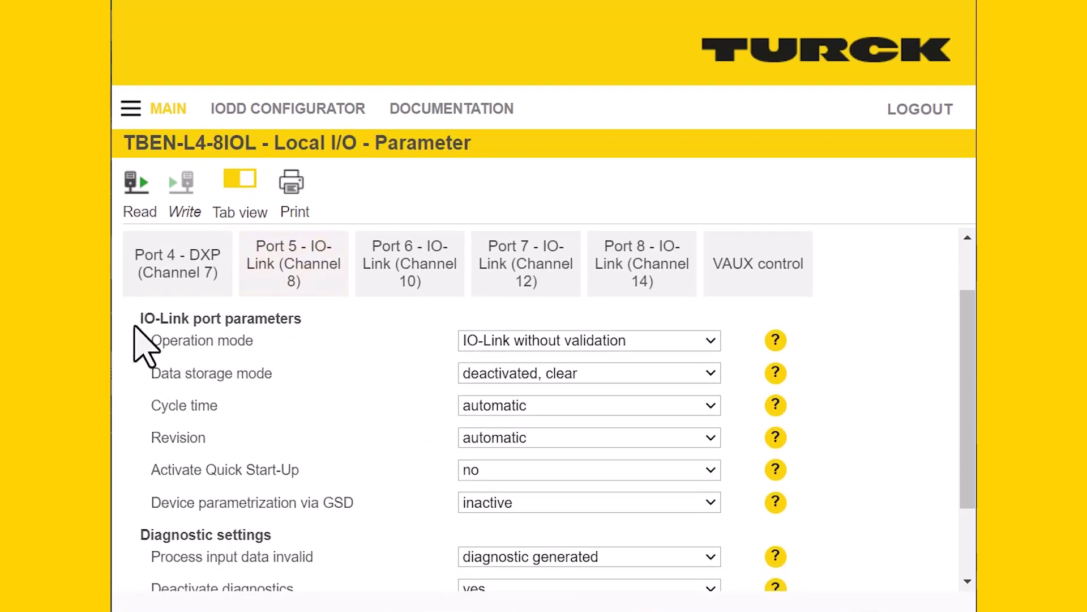
left_click_drag(134, 321, 292, 317)
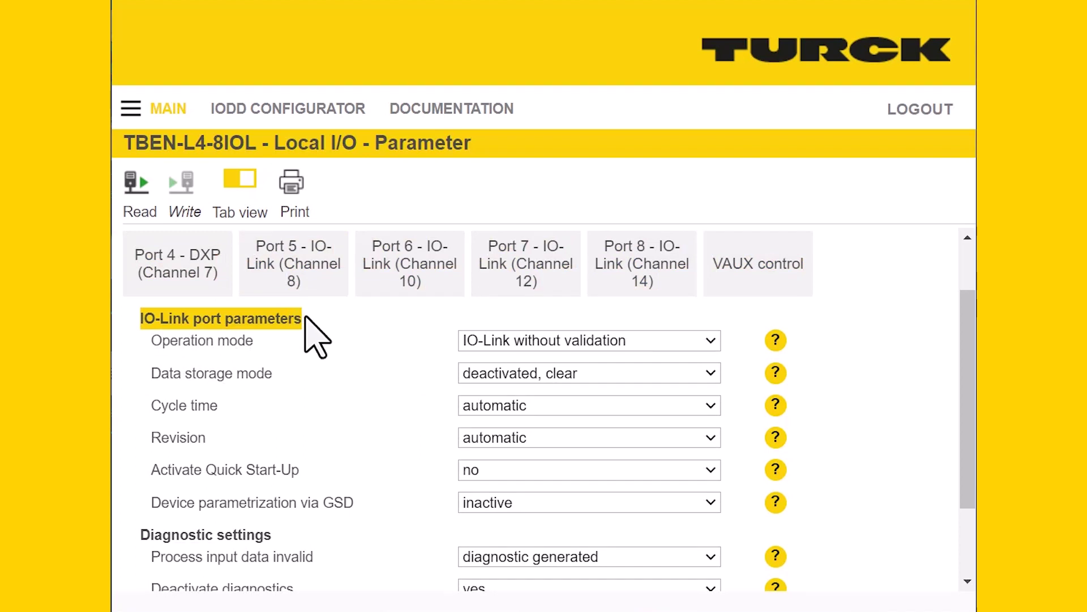
scroll(355, 408, "down", 1)
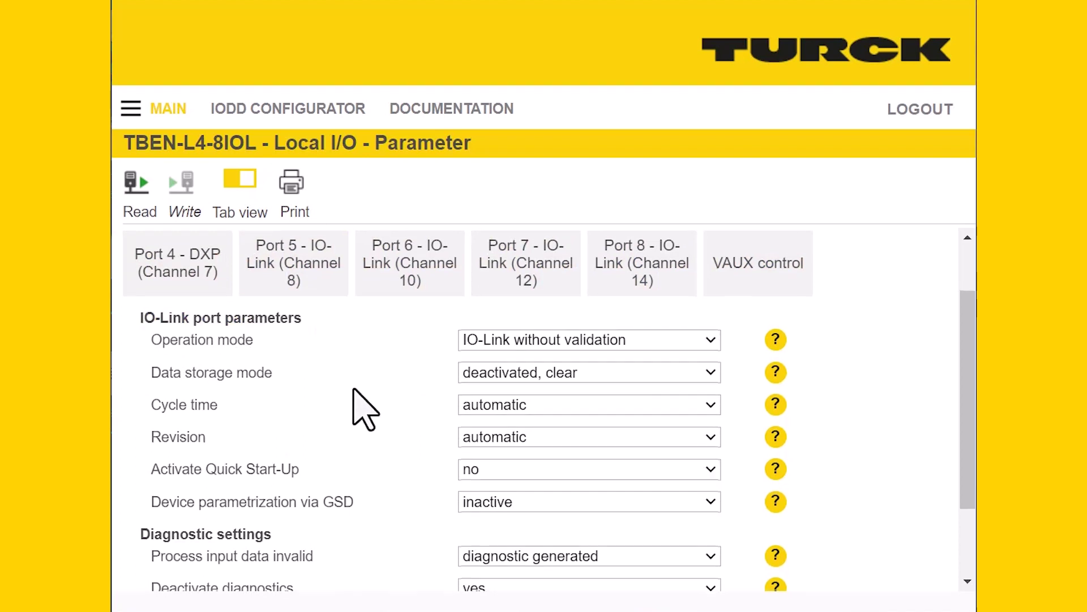
View the options for Operation mode and Cycle time on IO-Link Port 1 without changing them, and look over the diagnostic settings
left_click(572, 334)
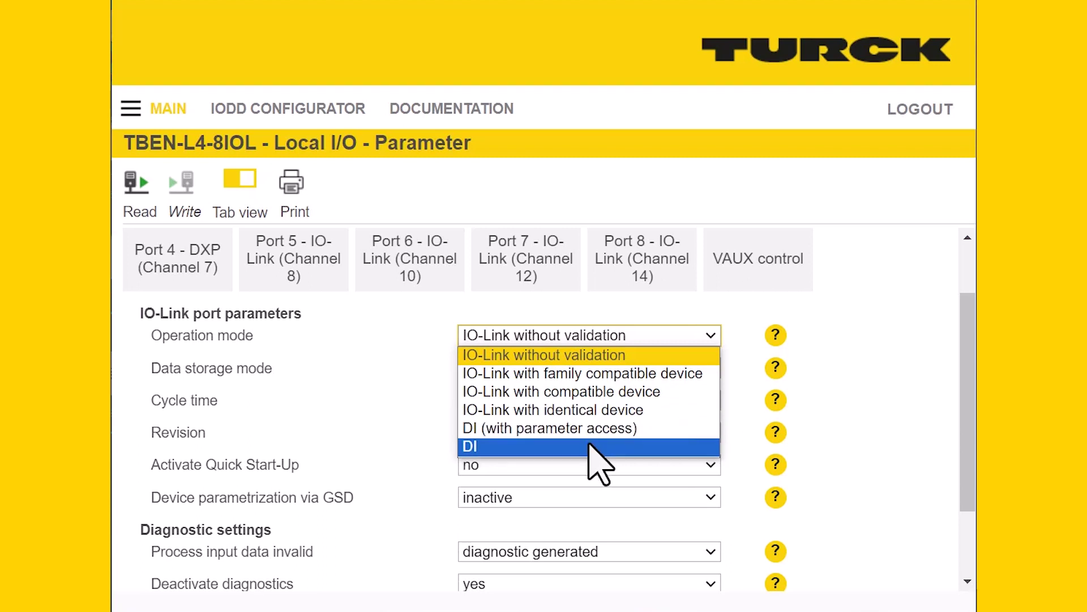
left_click(855, 367)
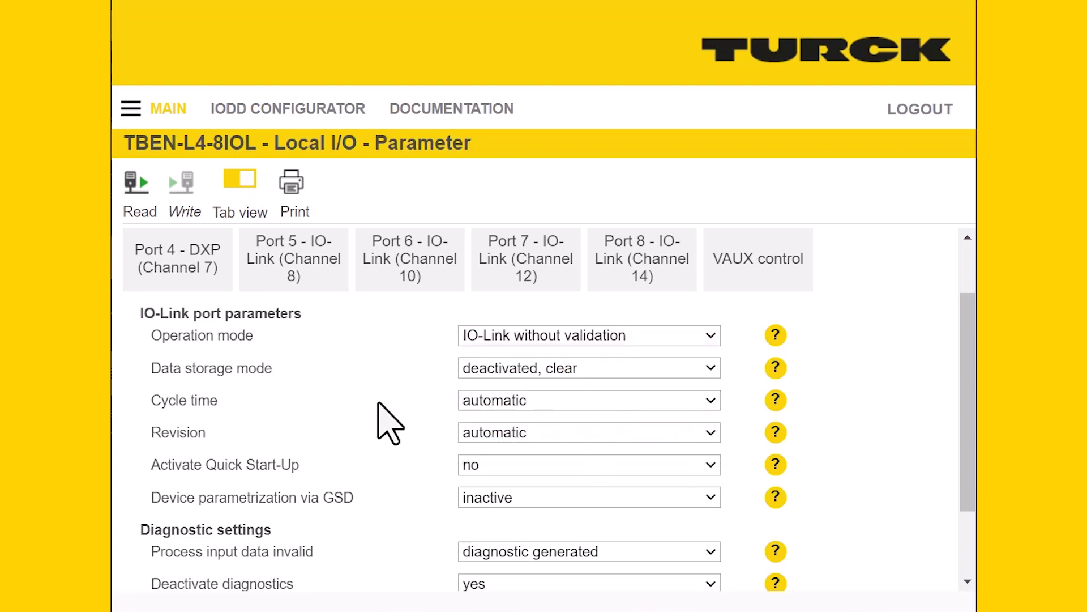
left_click(492, 397)
left_click(492, 397)
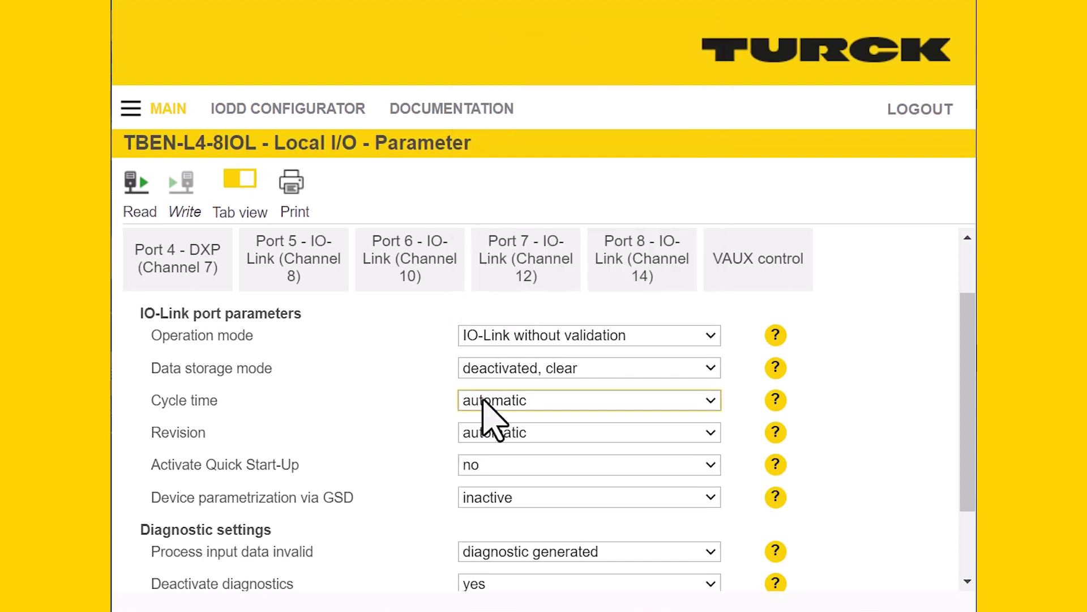
scroll(352, 450, "down", 1)
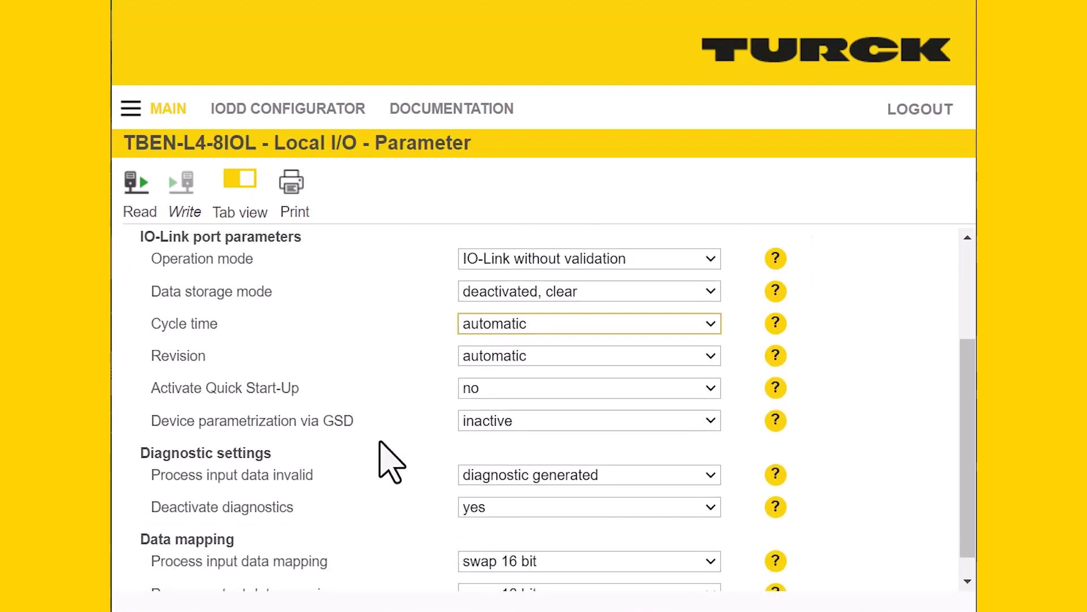
View the options for Device parametrization via GSD, Deactivate diagnostics and Process input data invalid on IO-Link Port 1 without changing them
left_click(542, 420)
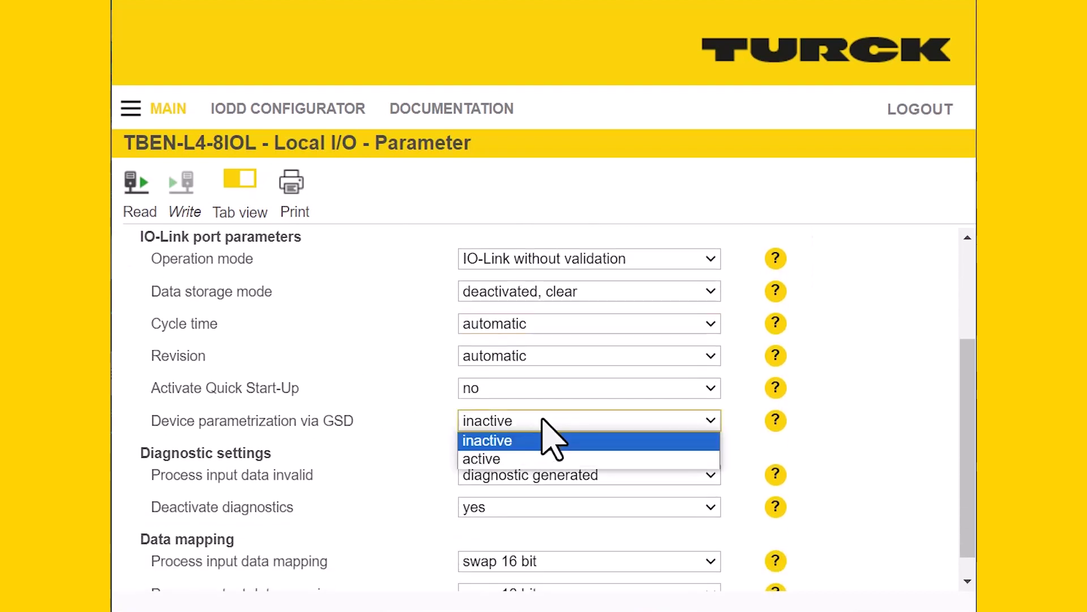
left_click(399, 419)
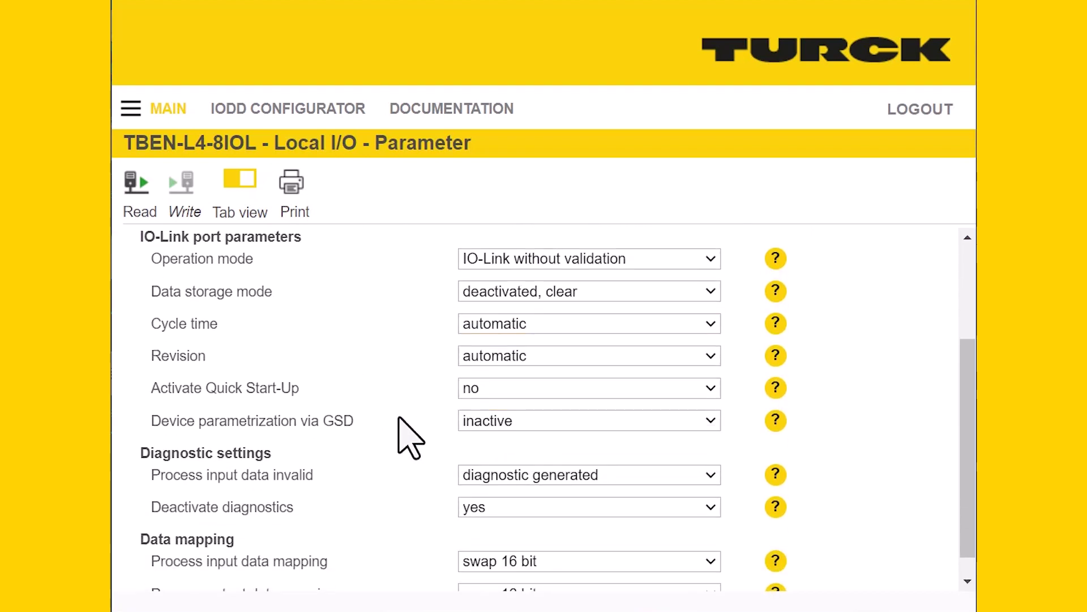
scroll(399, 436, "down", 1)
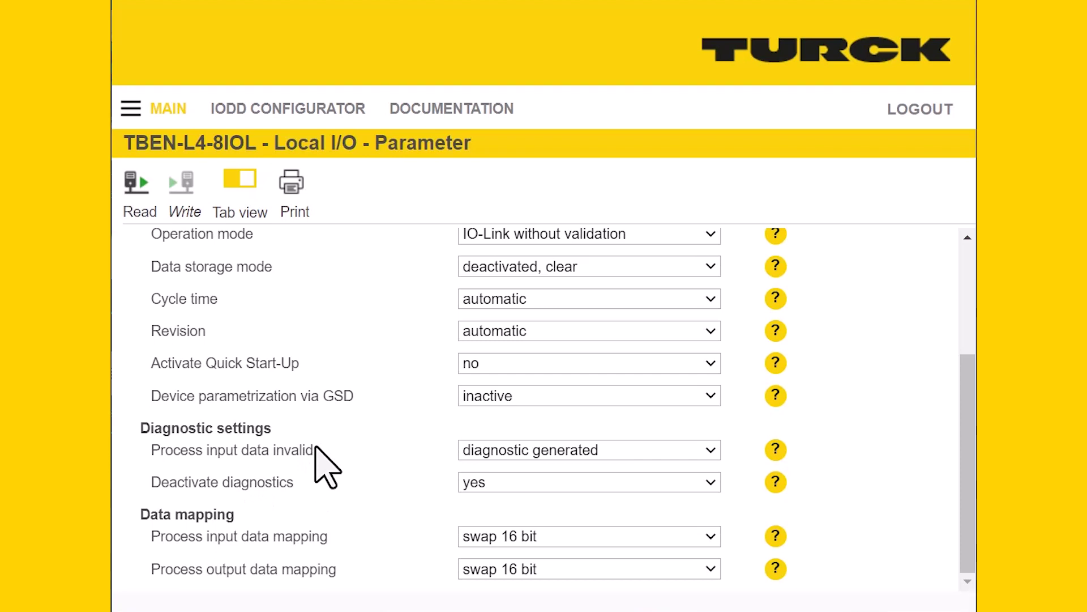
left_click(484, 483)
left_click(484, 482)
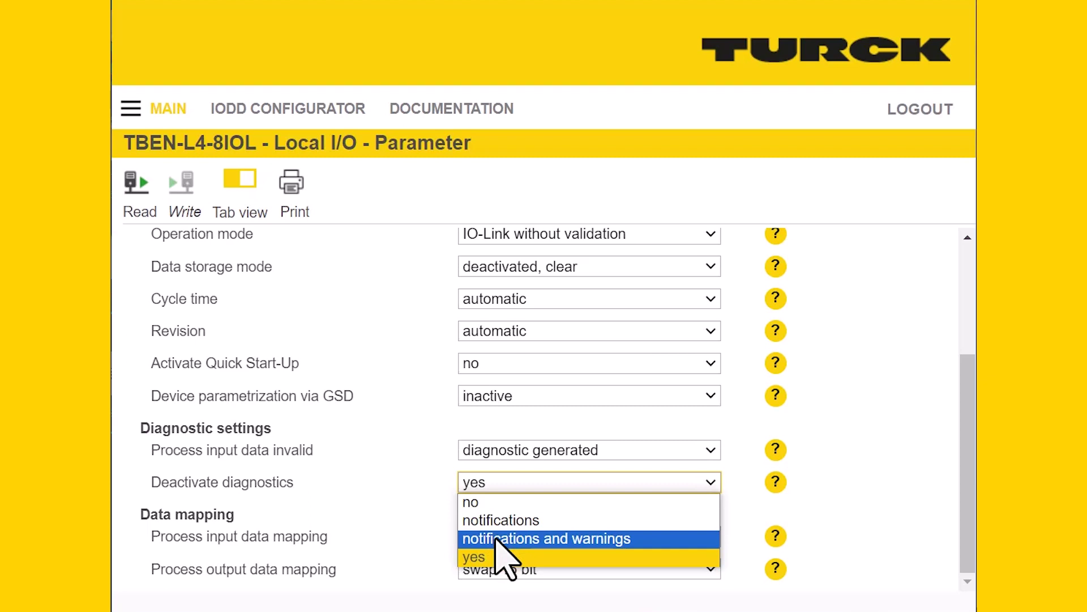
left_click(381, 502)
left_click(528, 452)
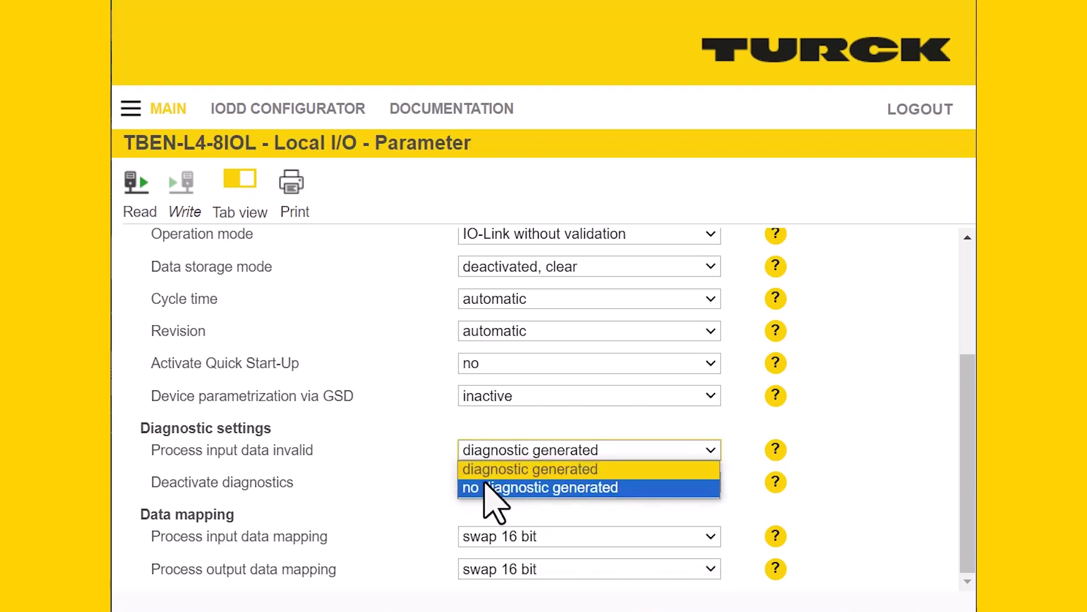
left_click(516, 423)
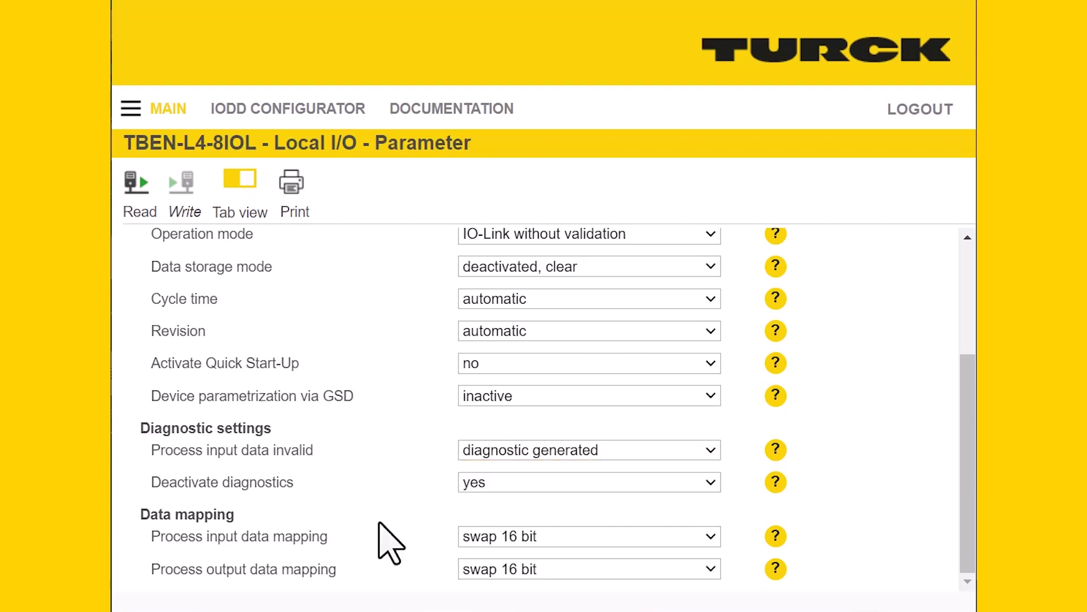
Review the Process input data mapping options for IO-Link Port 1, keeping swap 16 bit selected
left_click_drag(152, 538, 338, 537)
right_click(338, 537)
left_click_drag(471, 542, 442, 559)
left_click(441, 559)
left_click(557, 539)
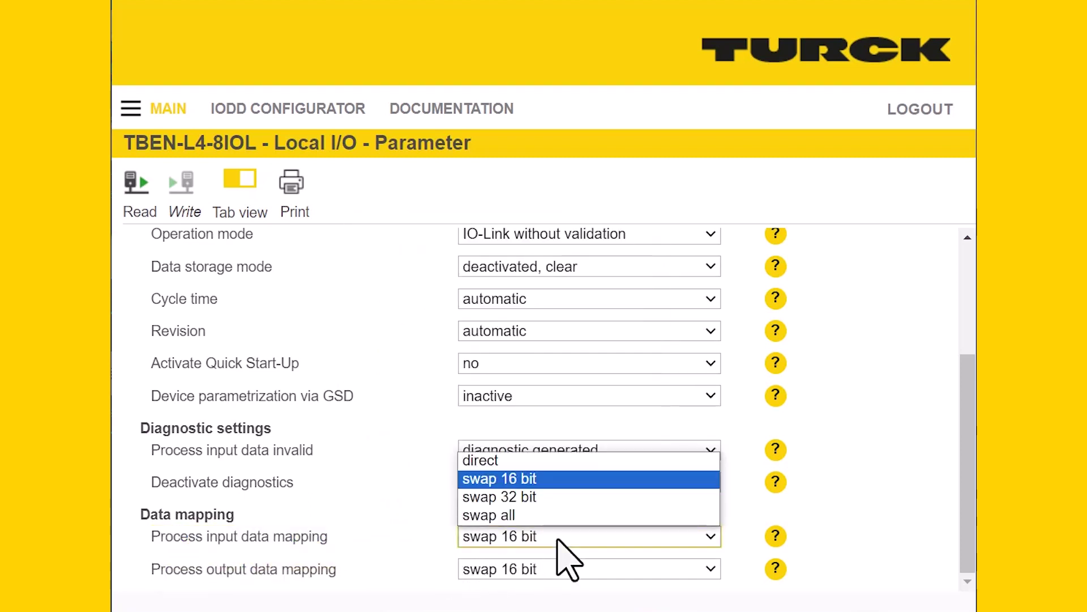
left_click(571, 480)
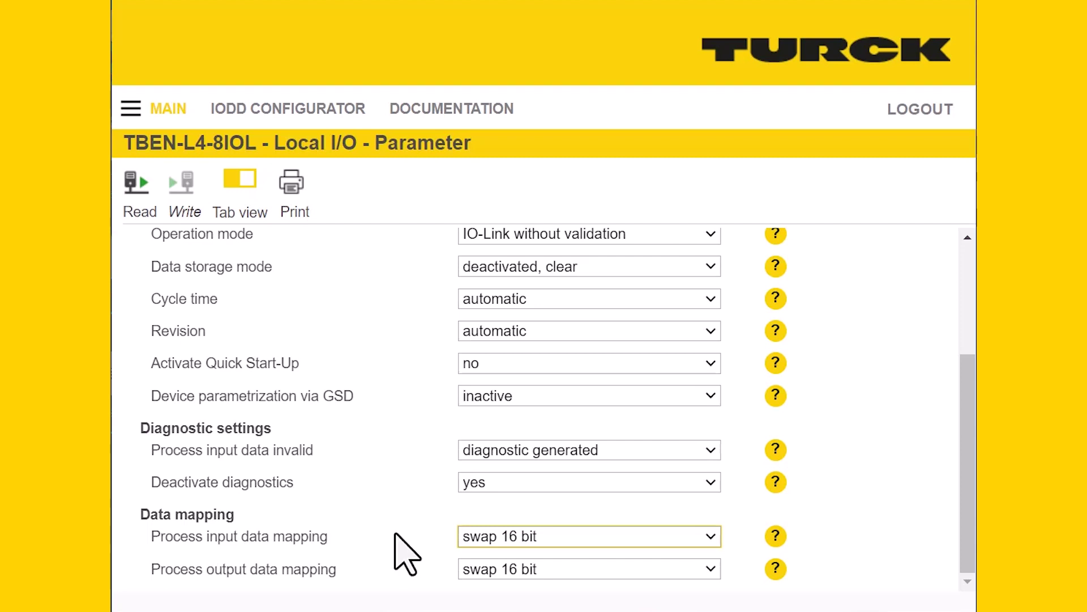
left_click(532, 544)
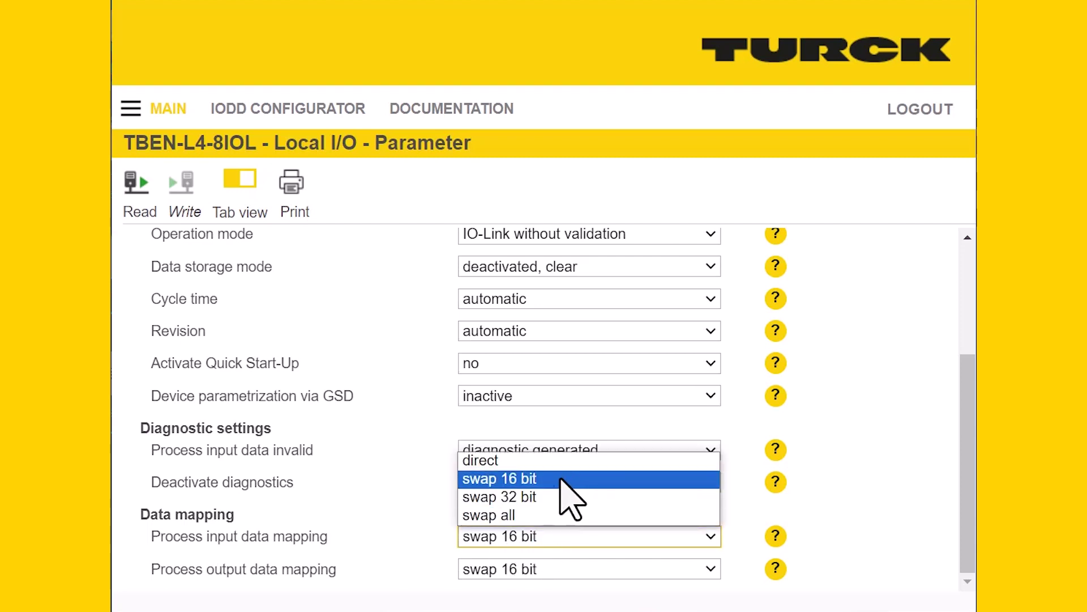
left_click(361, 482)
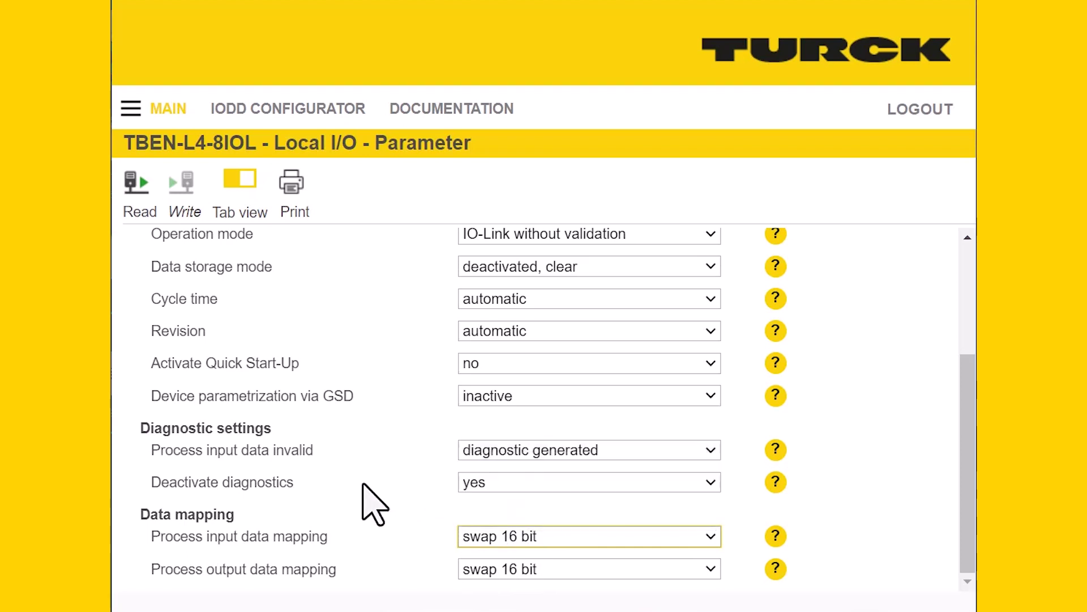
Open the Port 1 DXP (Channel 1) parameters and view the options for Activate output and Manual output reset after overcurrent
scroll(327, 311, "up", 5)
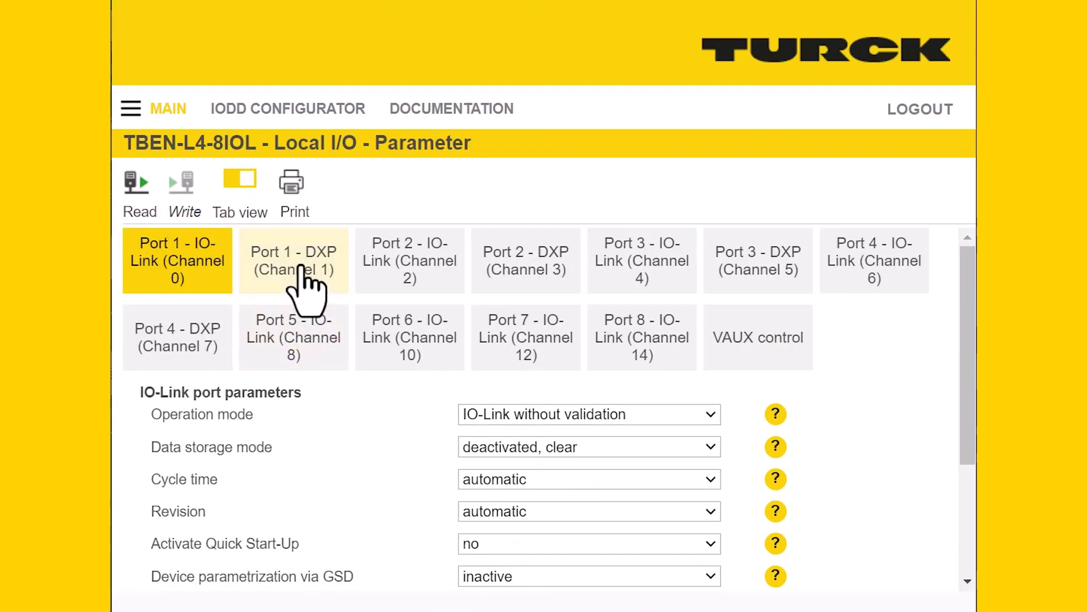
left_click(307, 287)
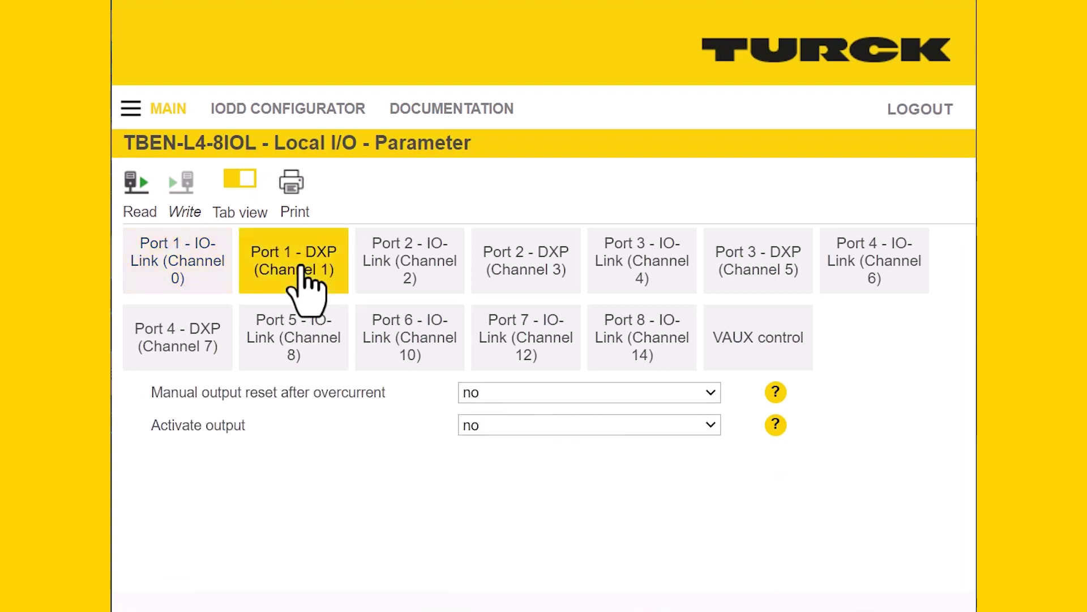
left_click(555, 426)
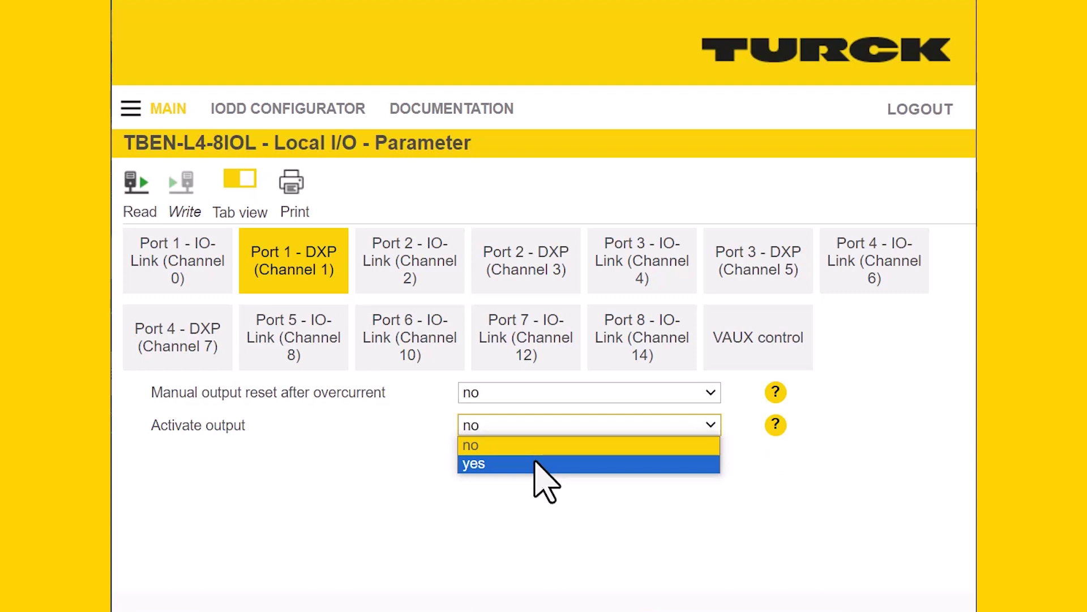
left_click(513, 445)
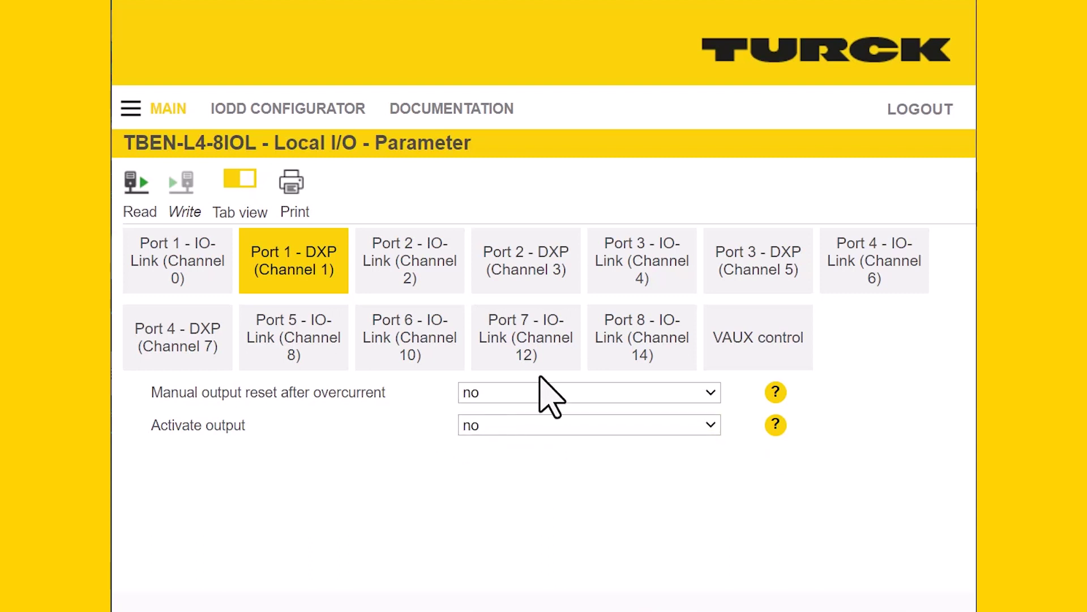
left_click(508, 394)
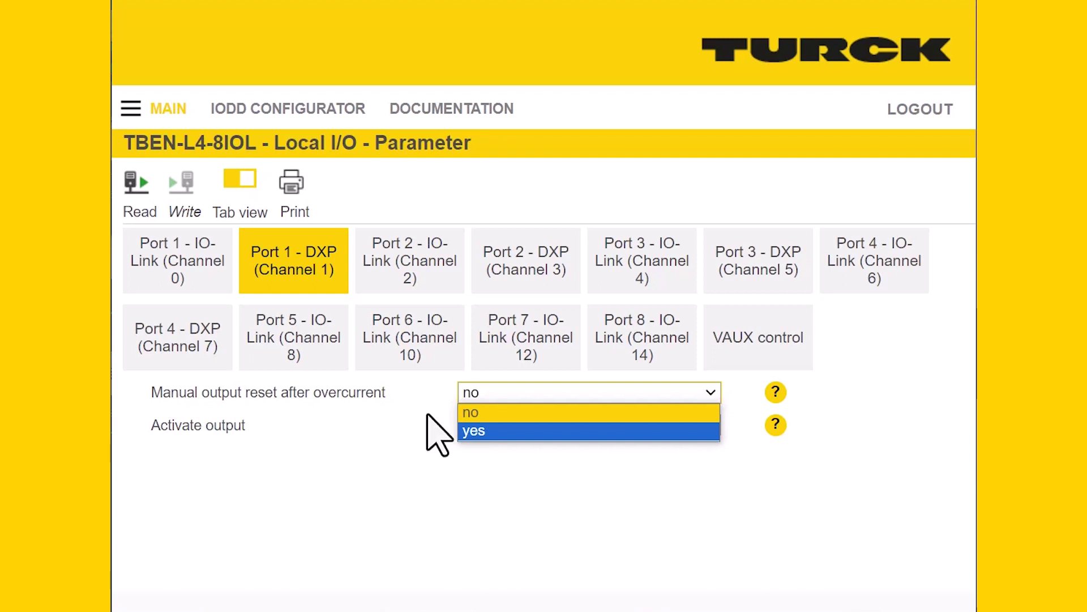
left_click(367, 413)
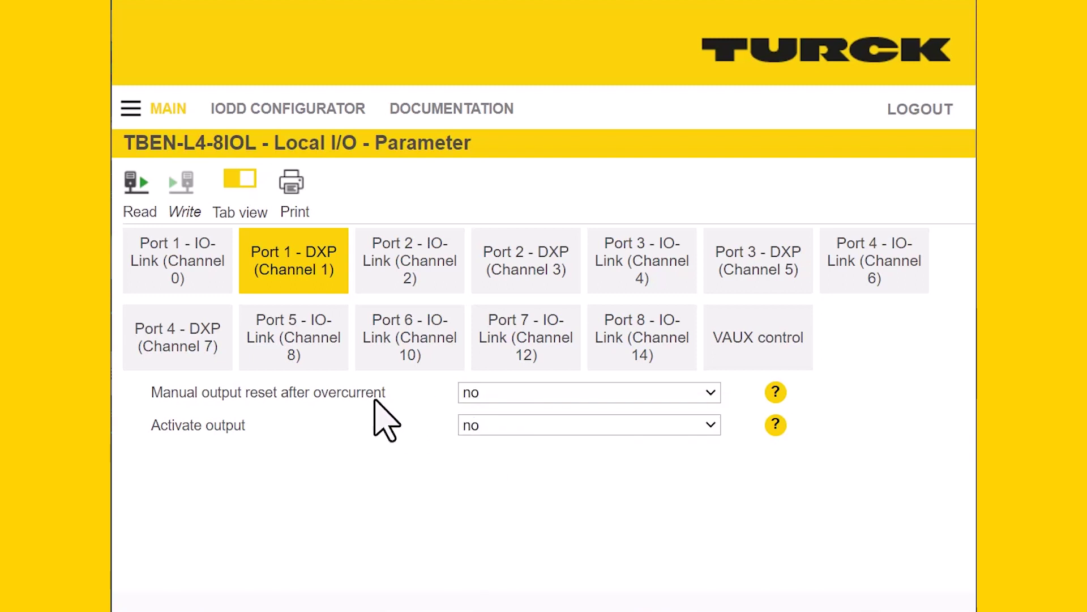
Open the VAUX control parameters, view the power options for VAUX1 Pin1 C0 (Ch0/1), and look over the remaining channels
left_click(755, 354)
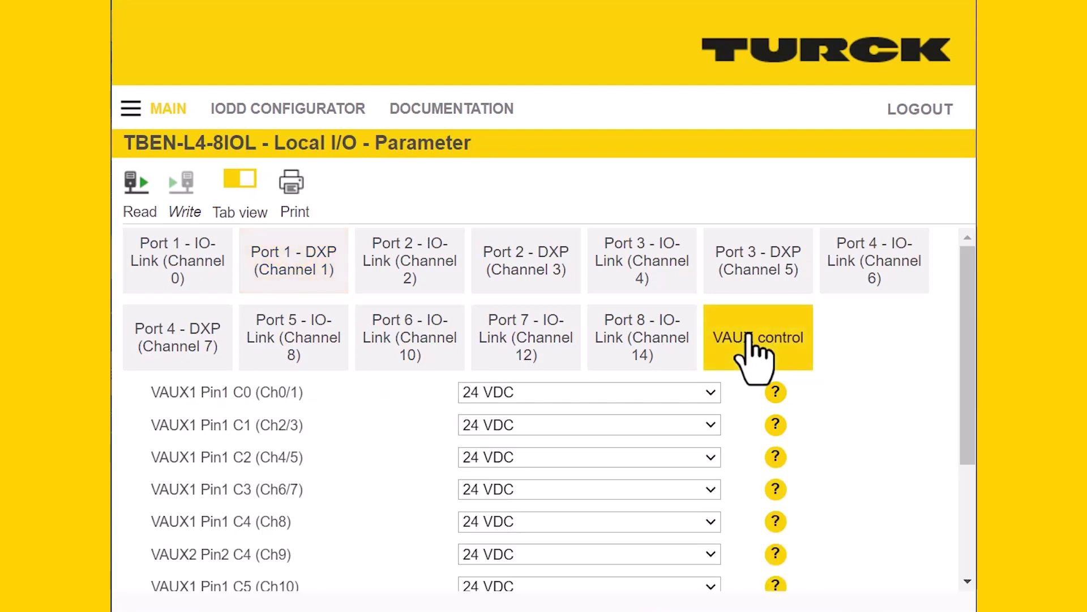
scroll(385, 498, "down", 1)
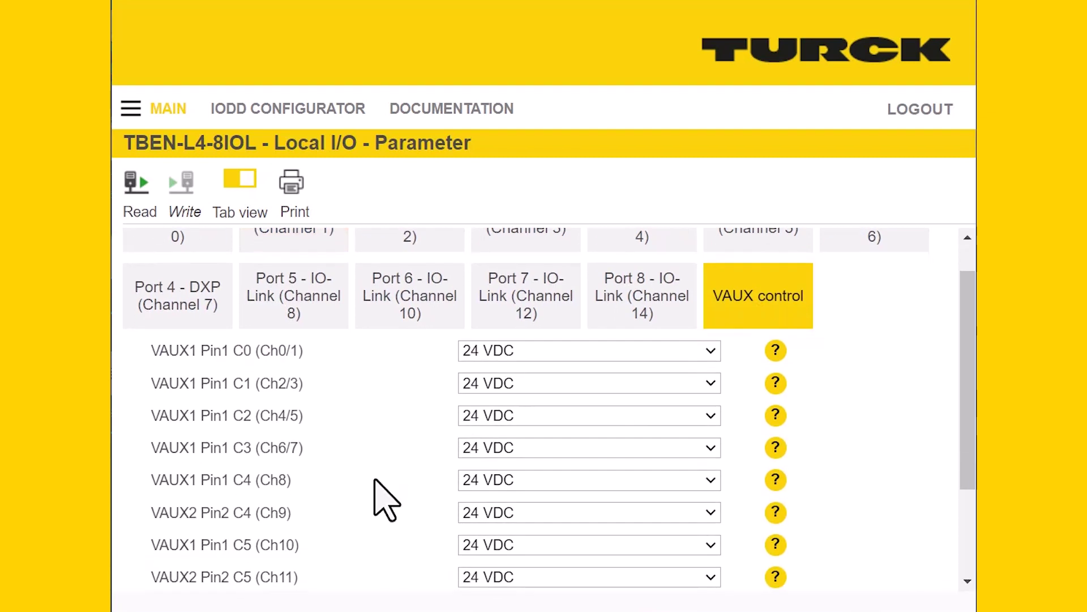
left_click(707, 350)
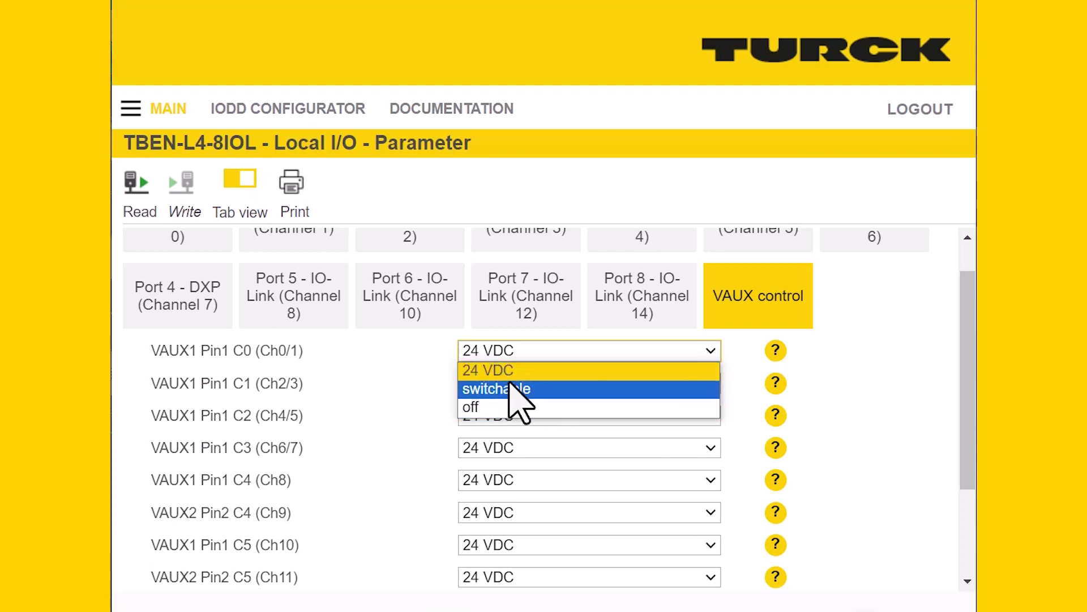
left_click(410, 349)
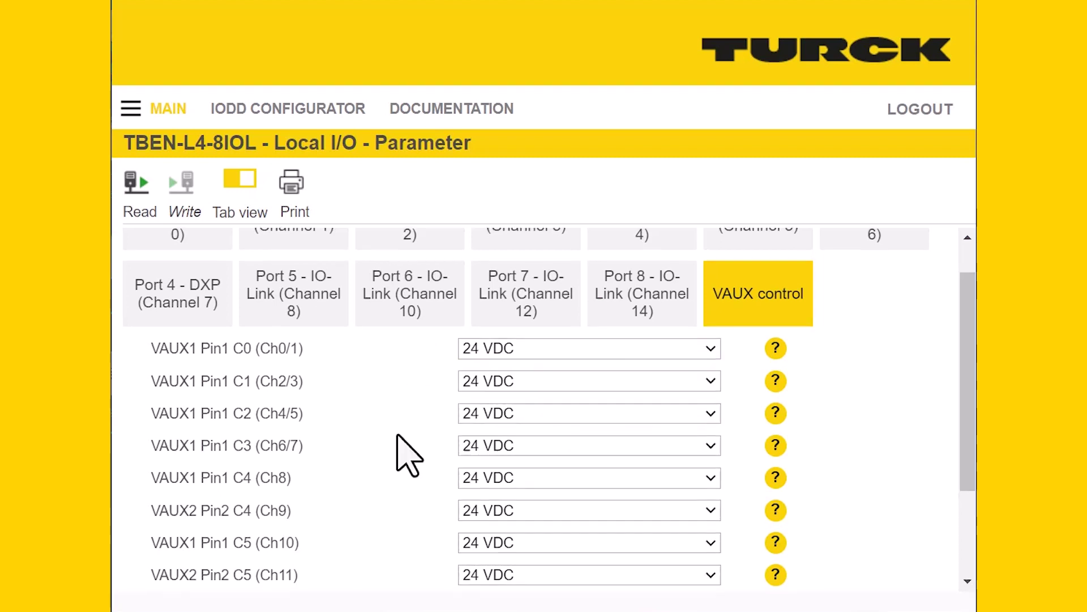
scroll(408, 453, "down", 1)
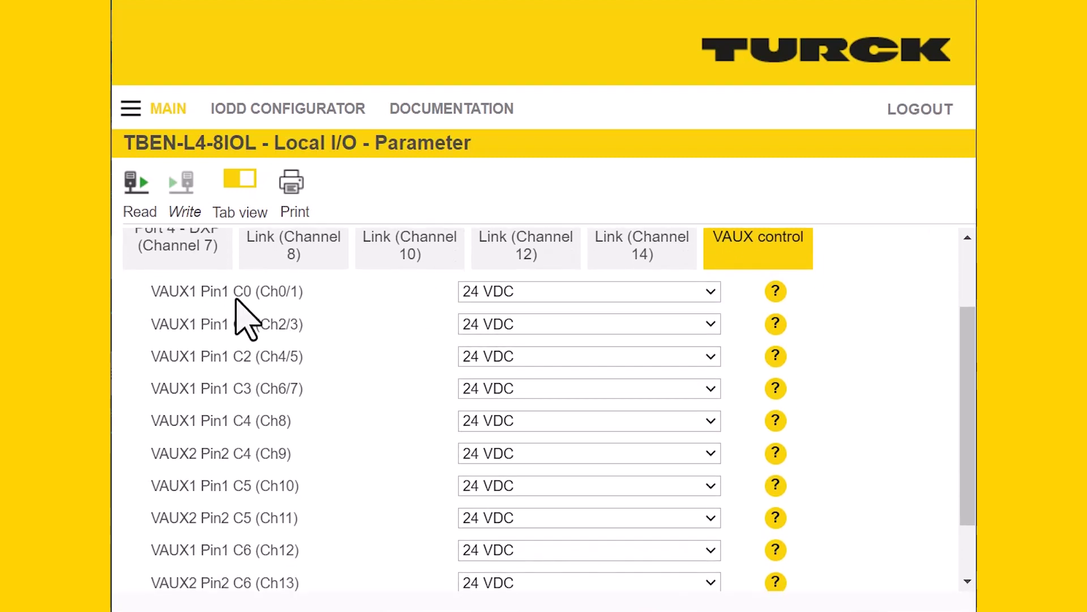
scroll(353, 421, "down", 1)
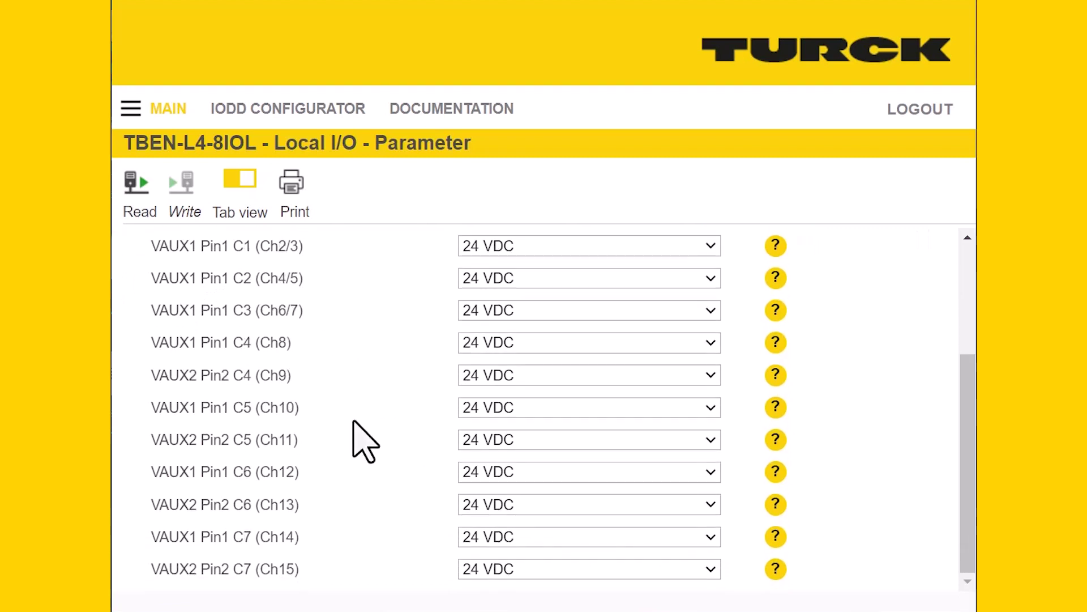
scroll(353, 421, "up", 3)
Open the Local I/O Diagnosis page and examine the Global group diagnosis, including the VAUX overcurrent entries
left_click(131, 109)
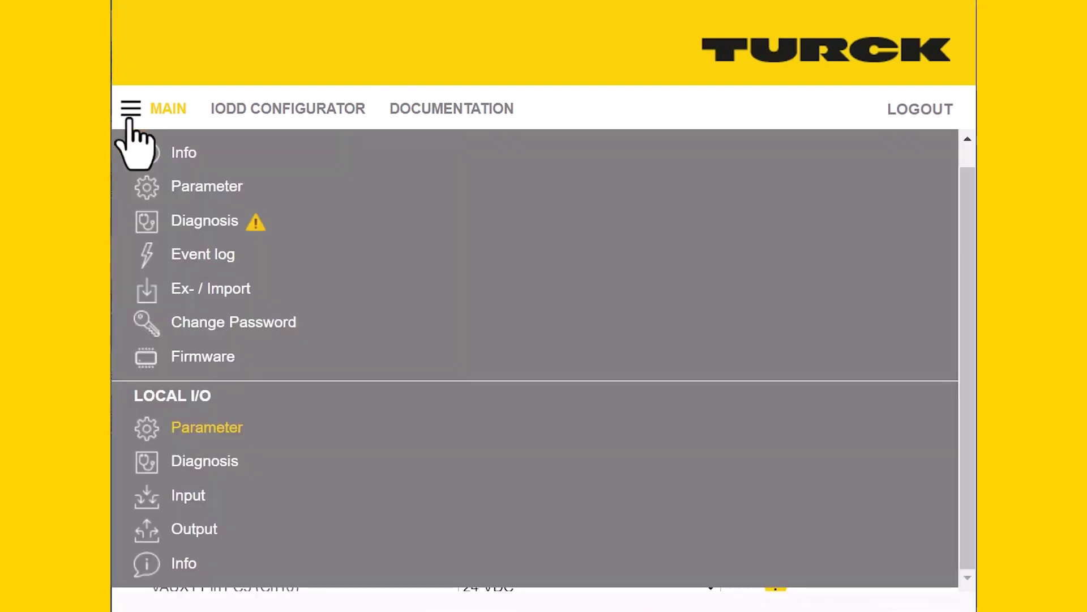
left_click(226, 475)
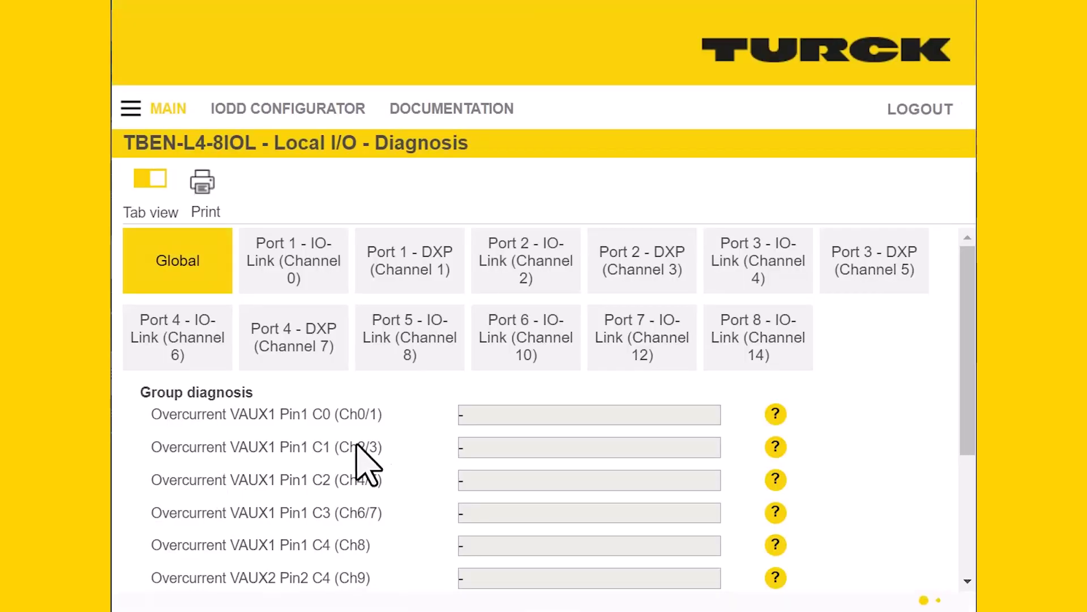
scroll(442, 475, "down", 1)
scroll(443, 476, "up", 1)
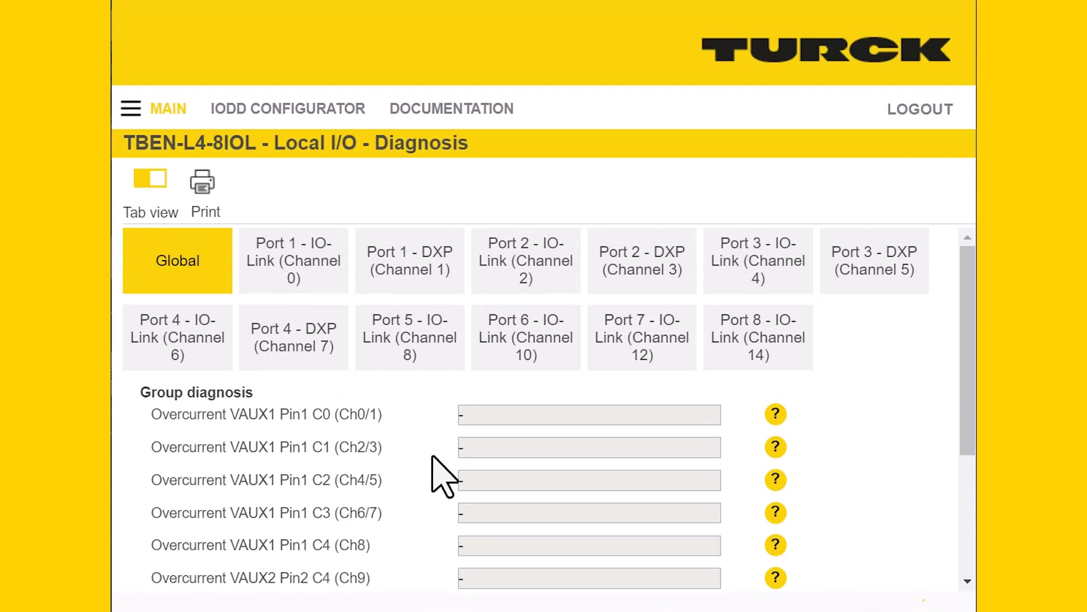
left_click(170, 291)
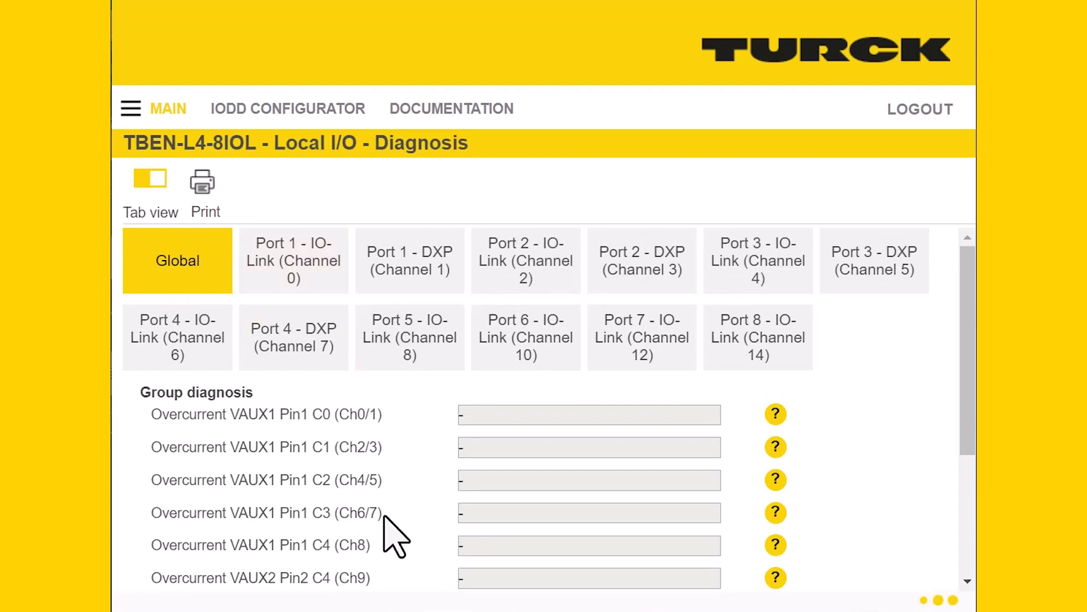
scroll(397, 538, "down", 1)
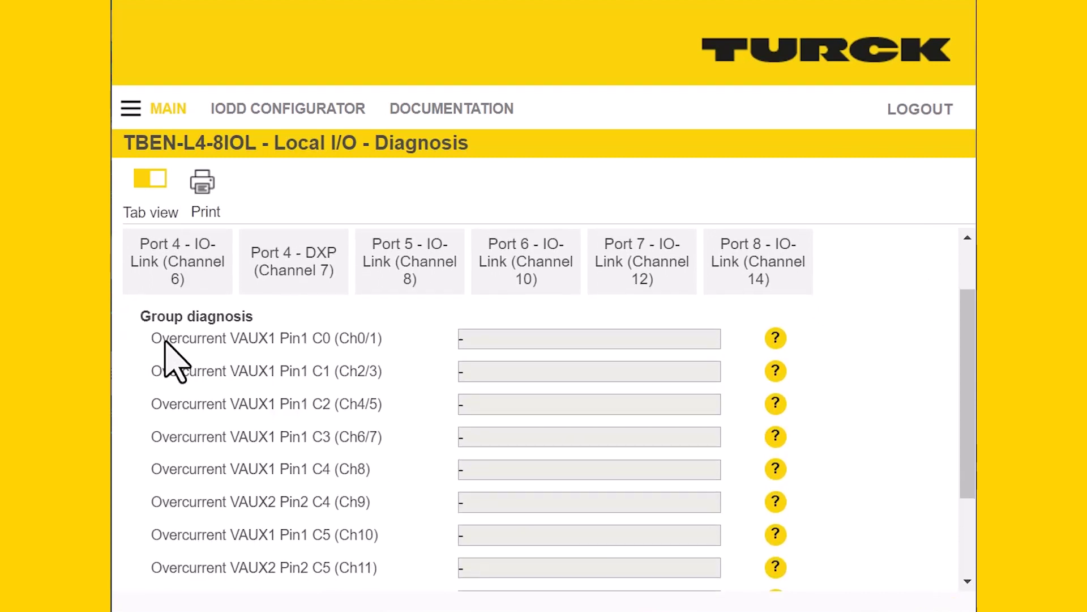
left_click_drag(154, 339, 231, 340)
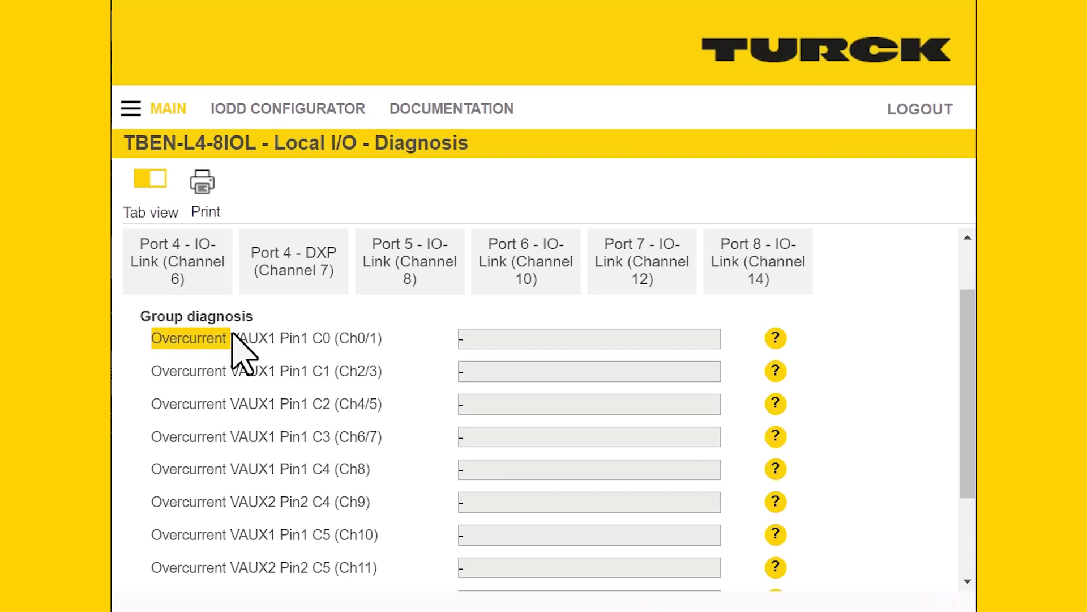
scroll(261, 434, "down", 1)
scroll(266, 448, "down", 2)
scroll(271, 449, "up", 4)
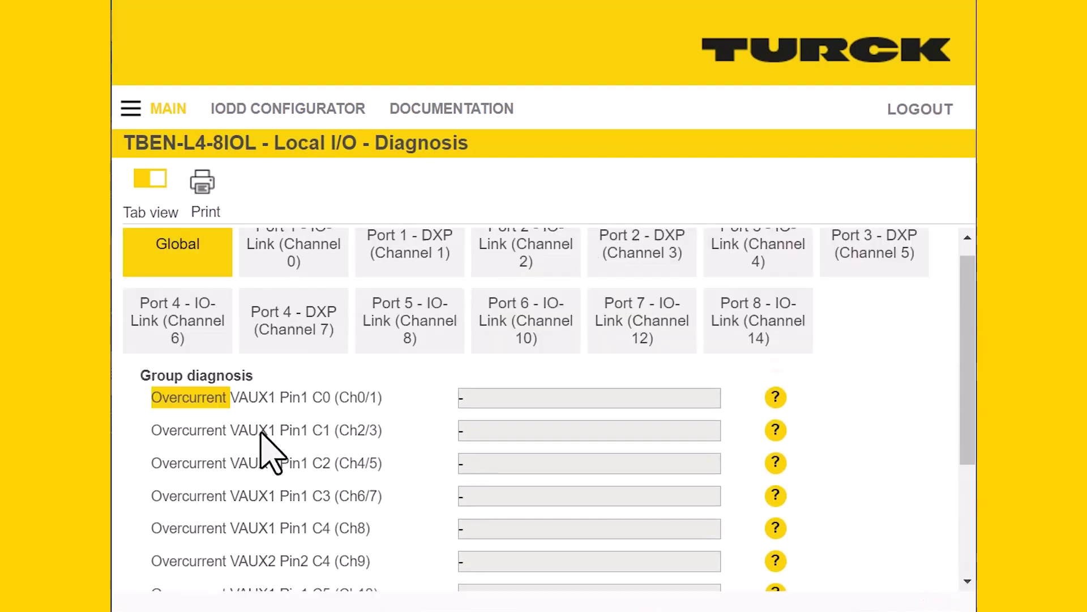
Open the Port 1 IO-Link (Channel 0) diagnosis and examine its Diagnostics entries through Port parameterization error
left_click(311, 259)
scroll(376, 524, "down", 1)
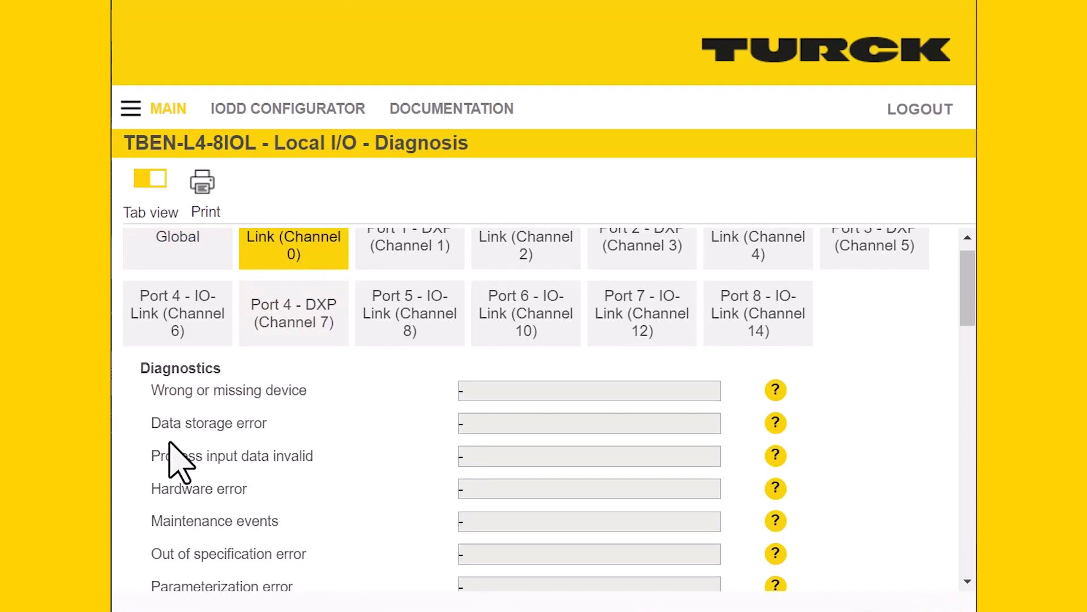
scroll(305, 492, "down", 1)
scroll(307, 490, "down", 3)
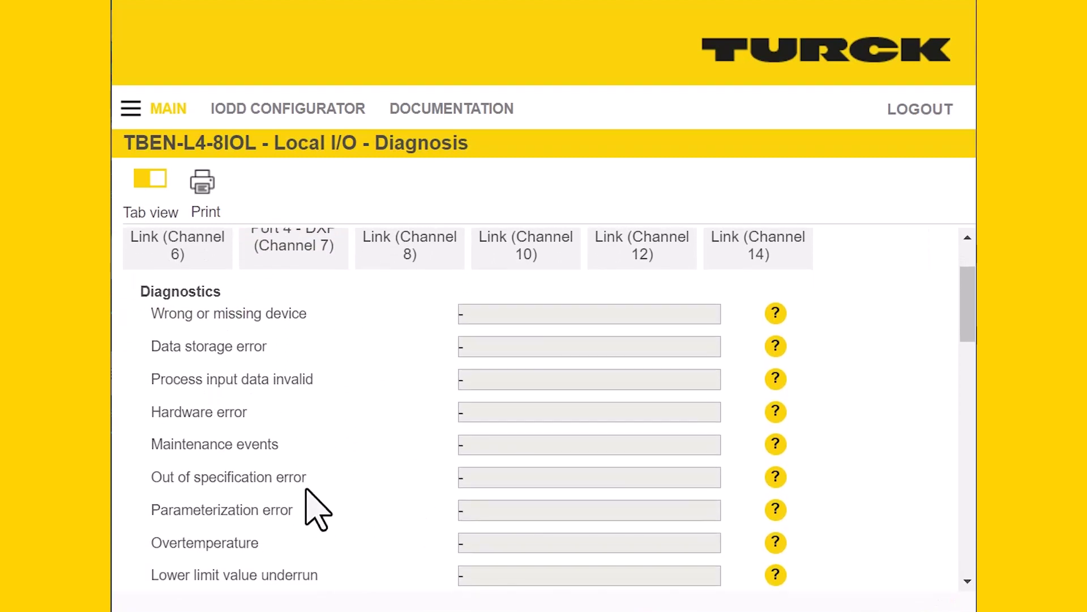
scroll(307, 491, "down", 1)
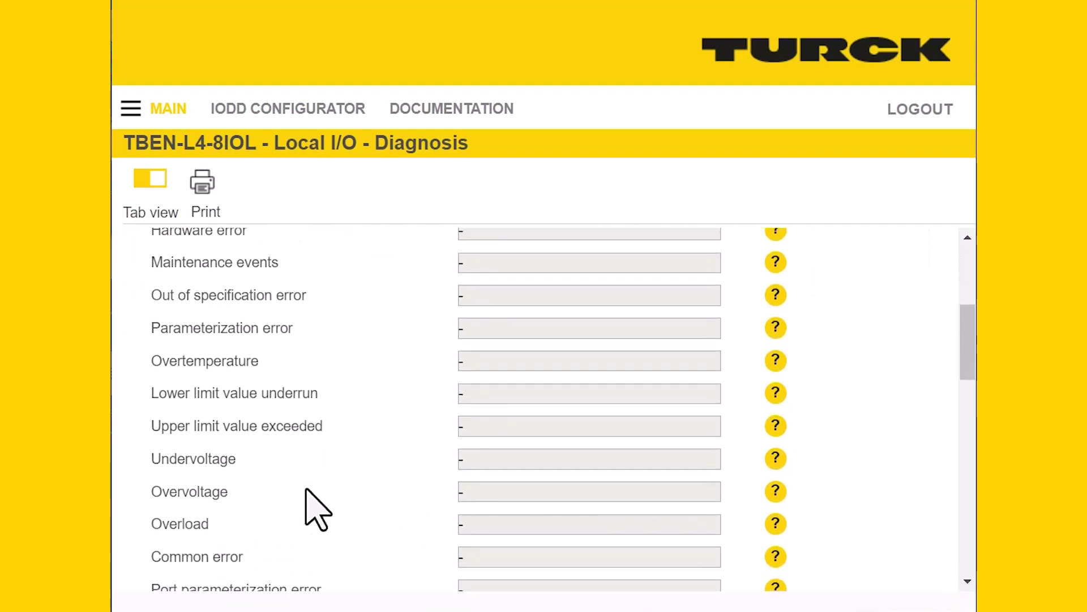
scroll(318, 508, "down", 1)
scroll(318, 509, "down", 3)
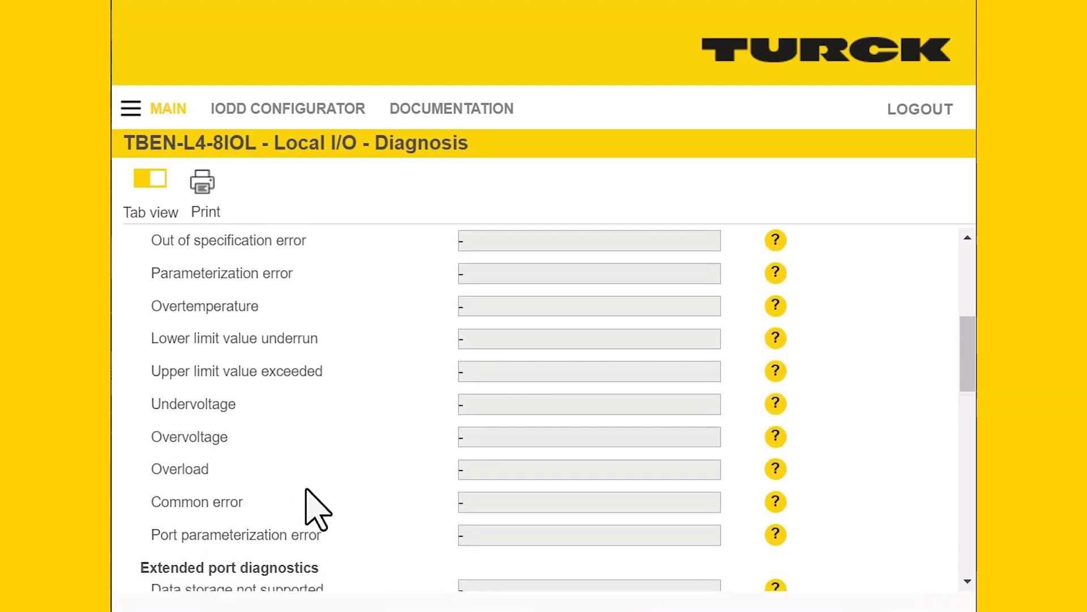
Examine the Extended port diagnostics and Statistic entries of Port 1 IO-Link, down to the data storage state machine
scroll(317, 509, "down", 2)
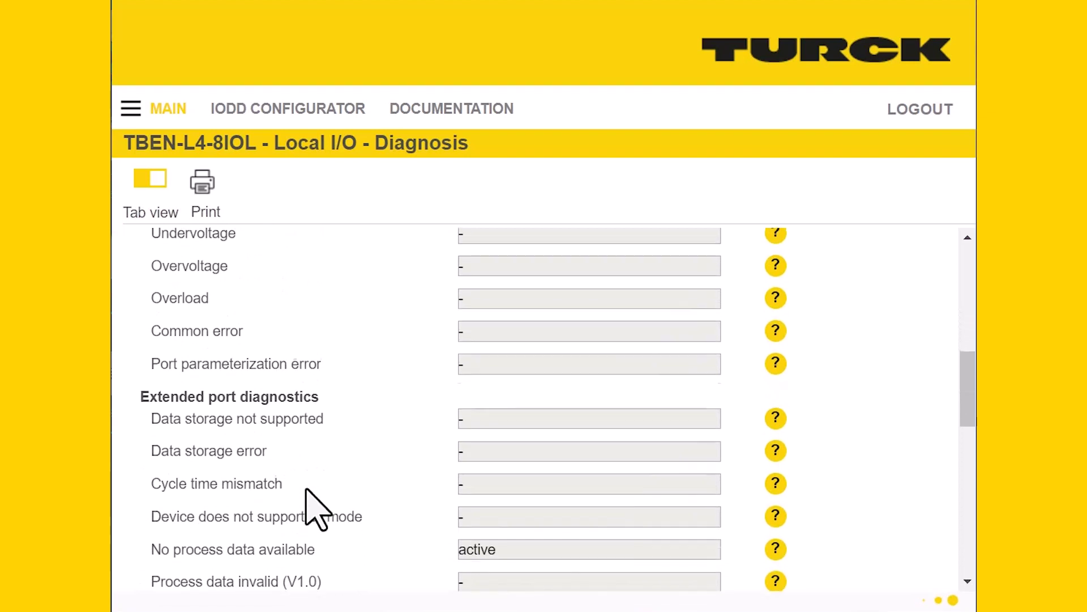
scroll(317, 509, "down", 4)
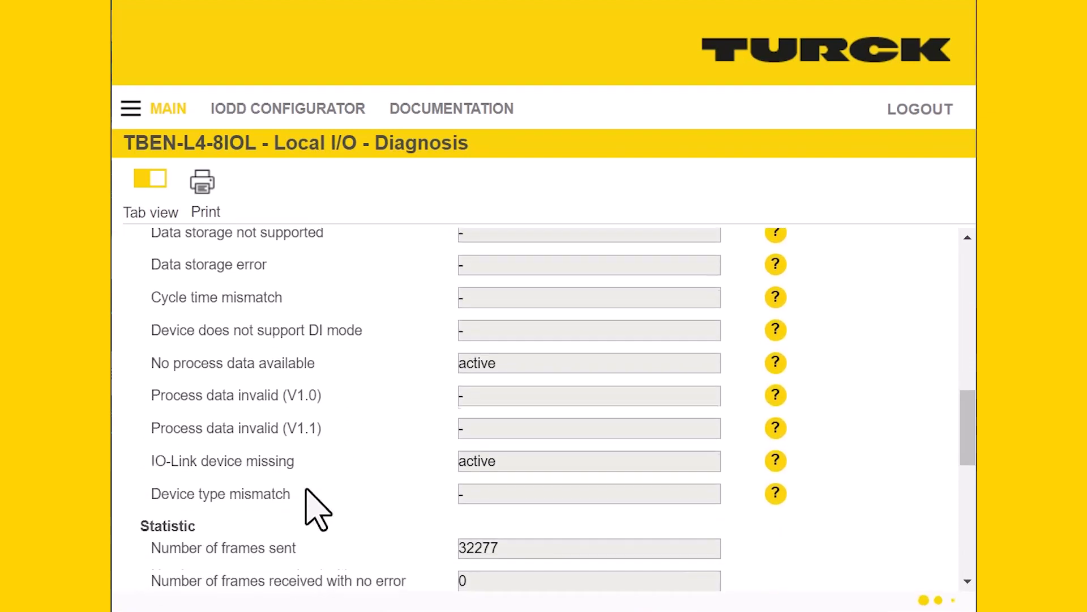
scroll(306, 490, "down", 1)
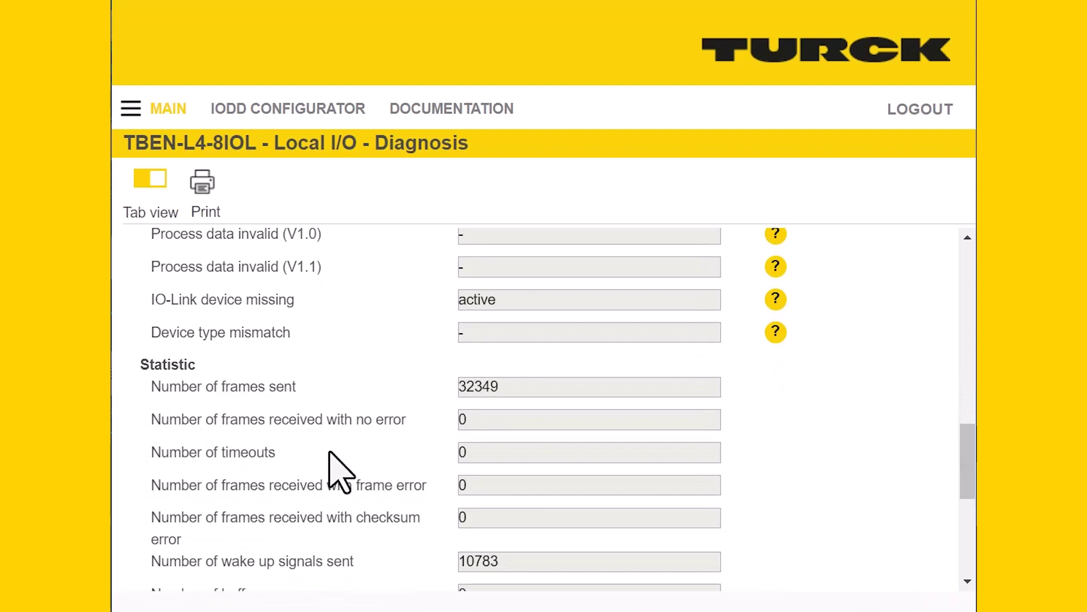
scroll(330, 452, "down", 2)
scroll(330, 452, "down", 4)
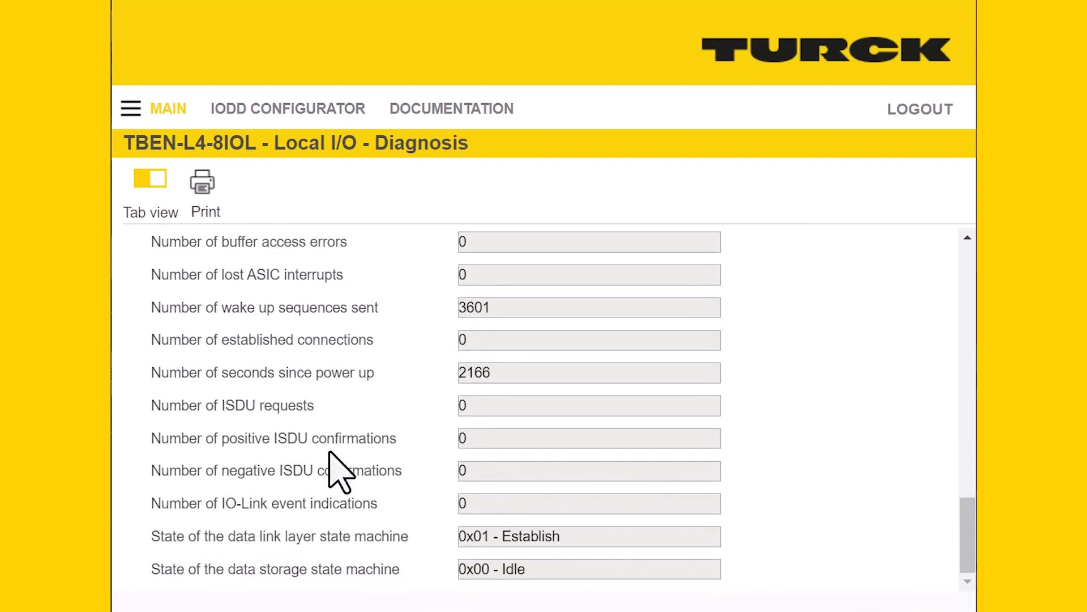
Return to the start of the Port 1 IO-Link diagnosis and open the Port 1 DXP (Channel 1) diagnosis
scroll(329, 452, "up", 15)
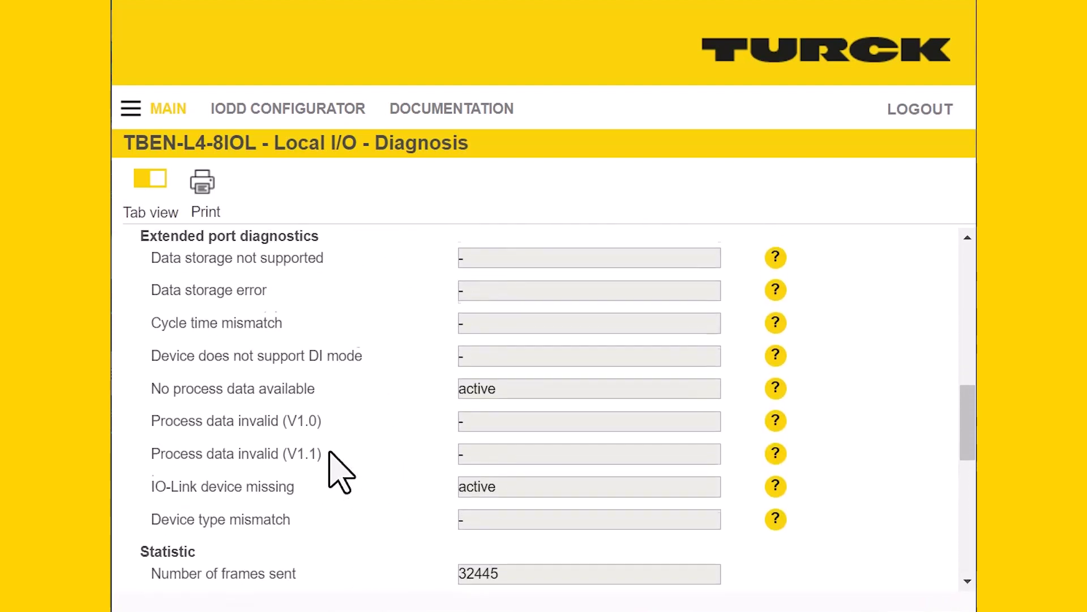
scroll(330, 454, "up", 5)
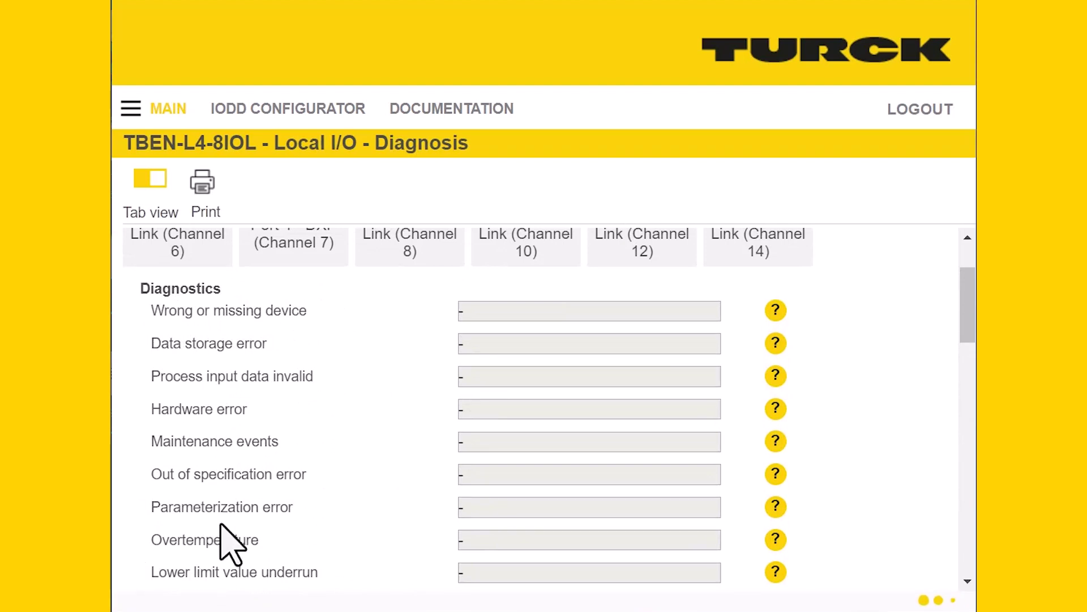
scroll(372, 444, "up", 2)
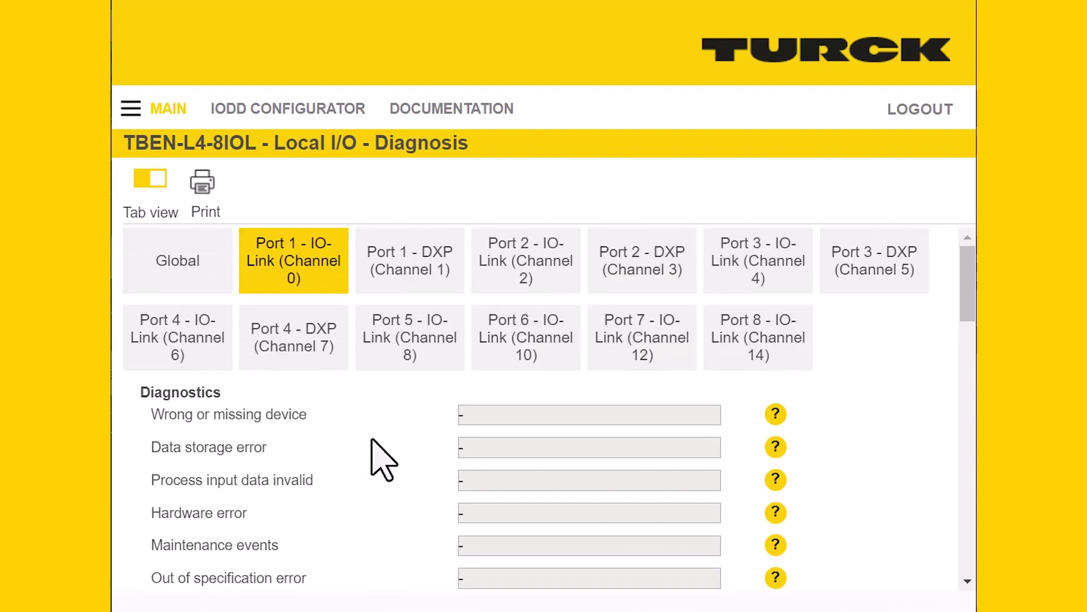
left_click(422, 272)
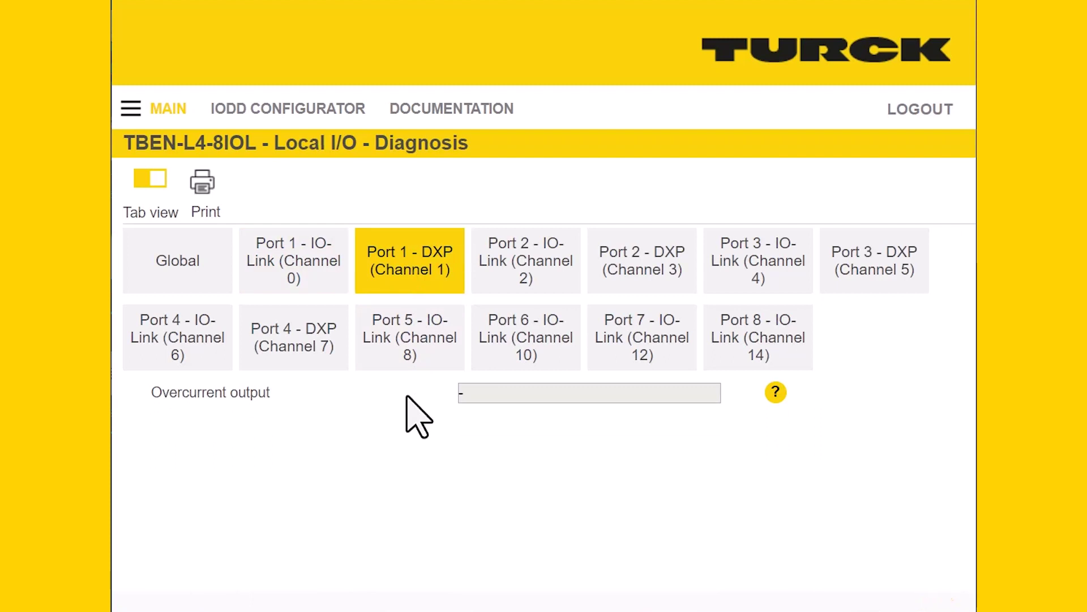
Open the Local I/O Input page and review the inputs of Port 1 IO-Link (Channel 0) and Port 1 DXP (Channel 1)
left_click(141, 102)
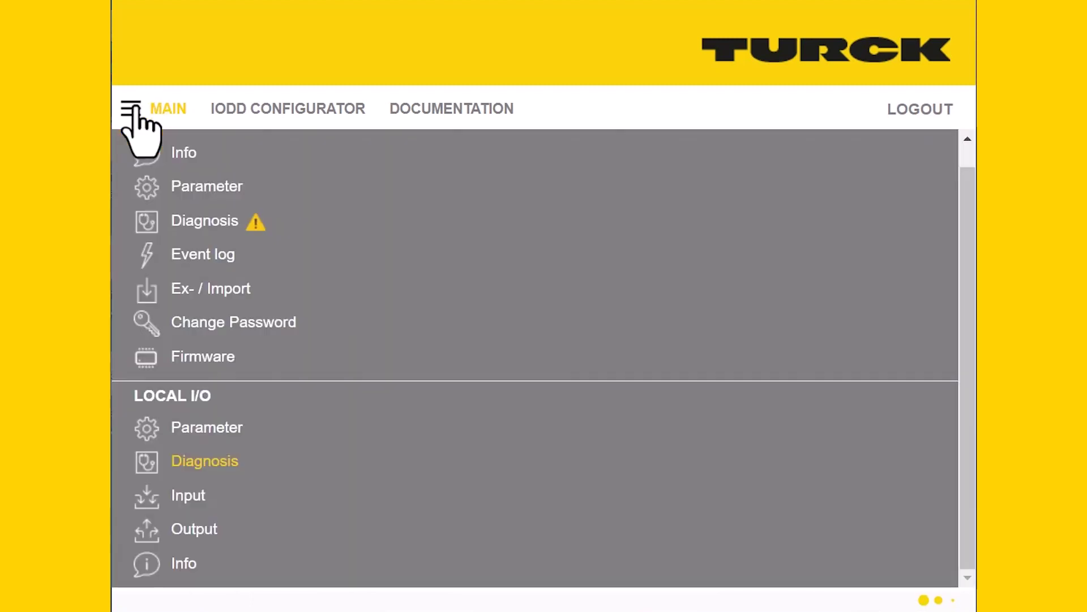
left_click(190, 498)
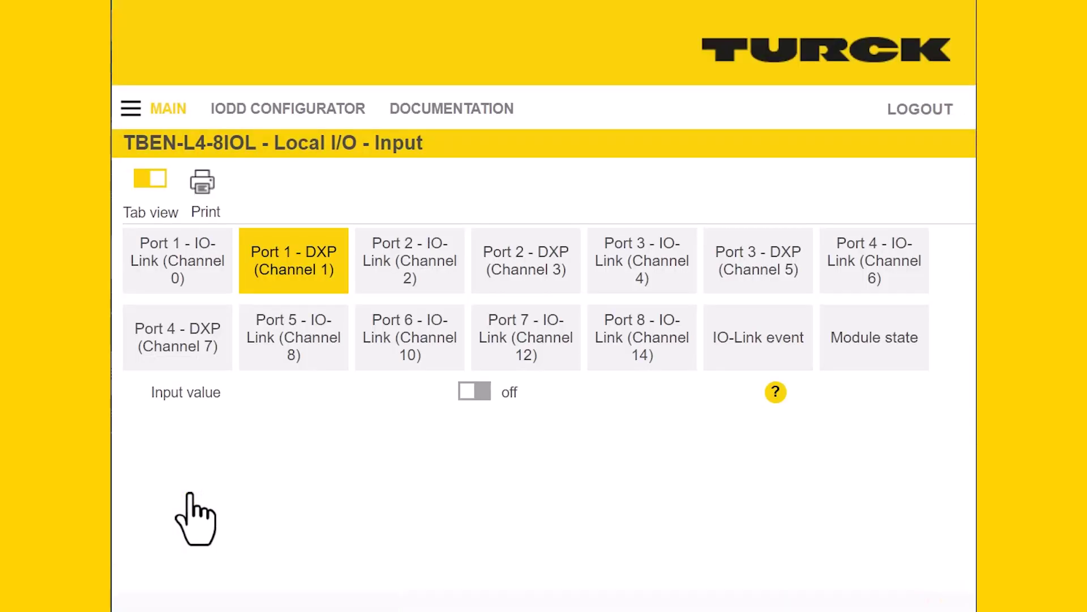
left_click(178, 275)
scroll(300, 473, "down", 2)
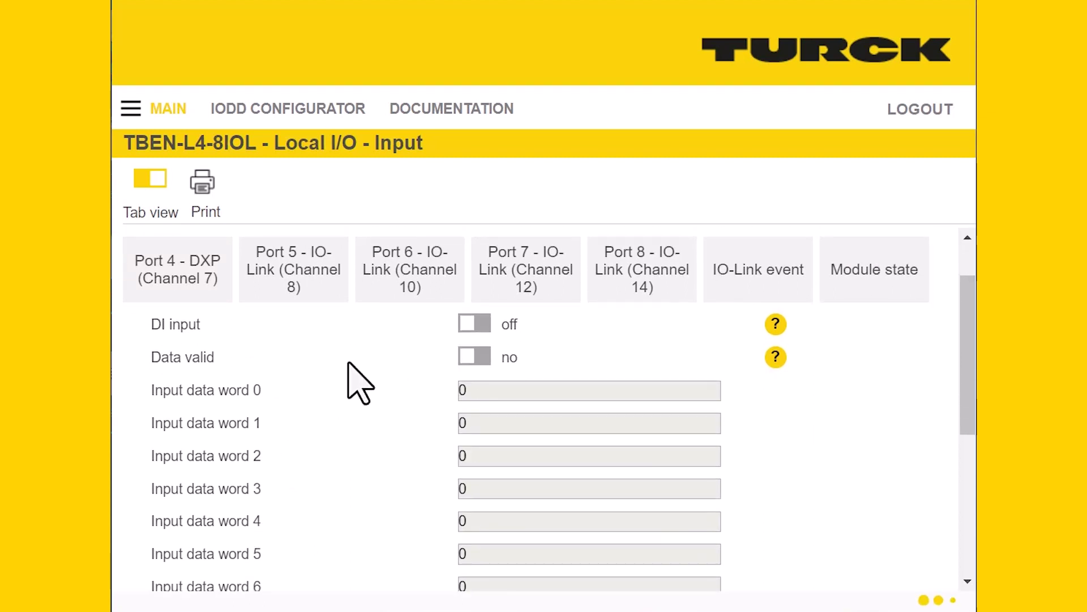
scroll(348, 365, "up", 2)
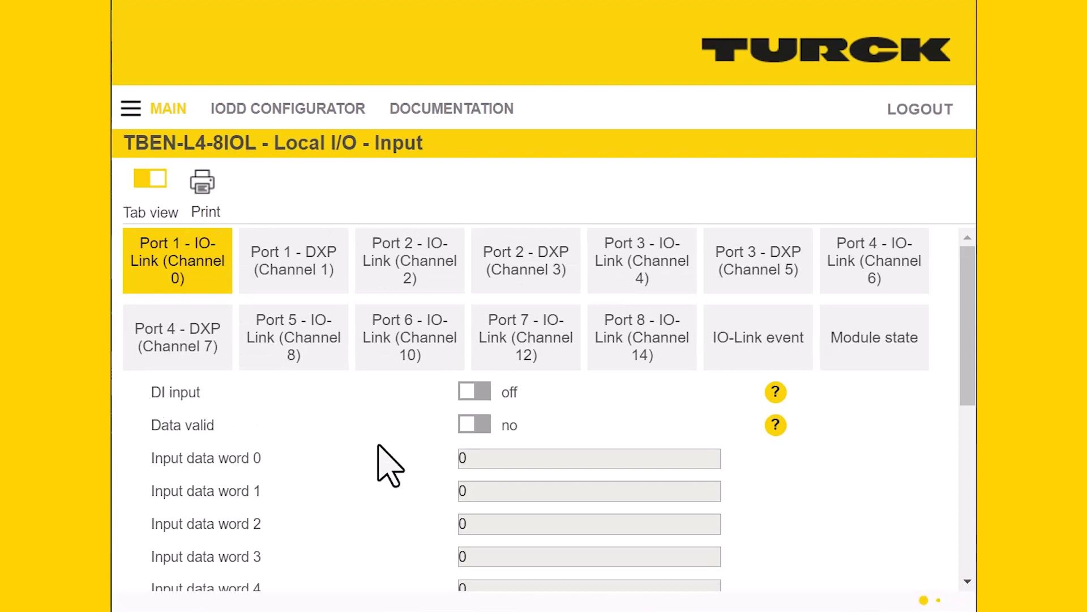
scroll(377, 451, "down", 7)
scroll(378, 445, "up", 7)
left_click(314, 270)
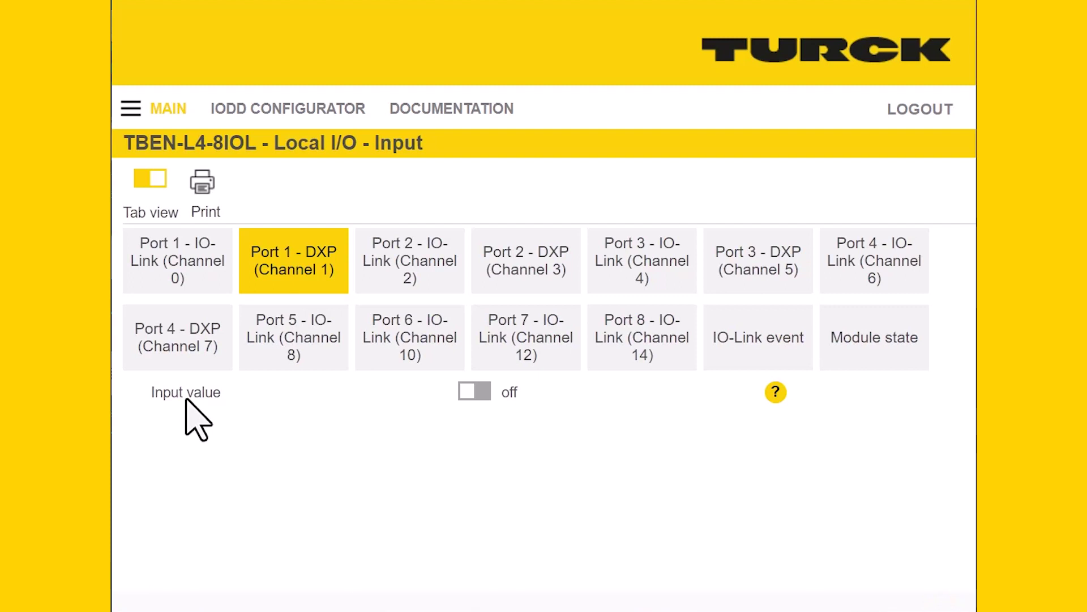
Open the IO-Link event inputs and look through the port, qualifier and event code entries for events 1 to 16
left_click(747, 363)
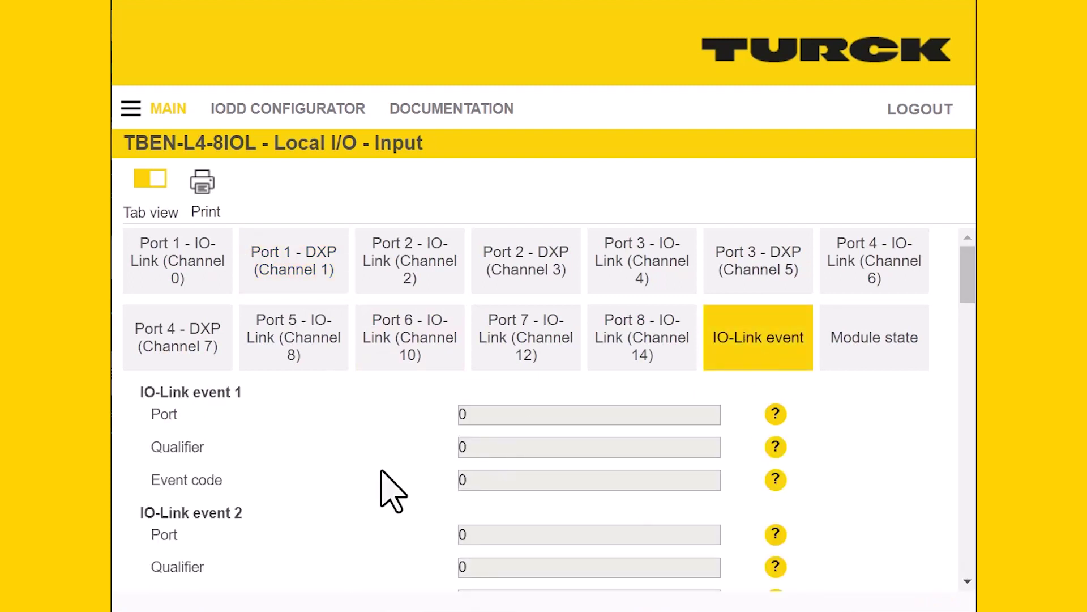
scroll(381, 471, "down", 2)
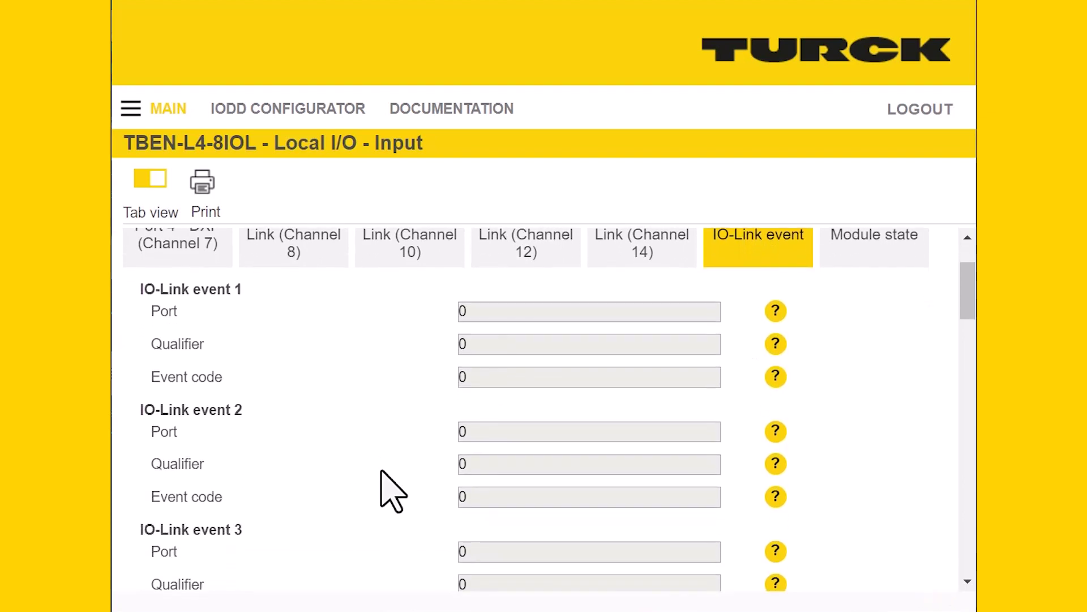
scroll(381, 471, "down", 10)
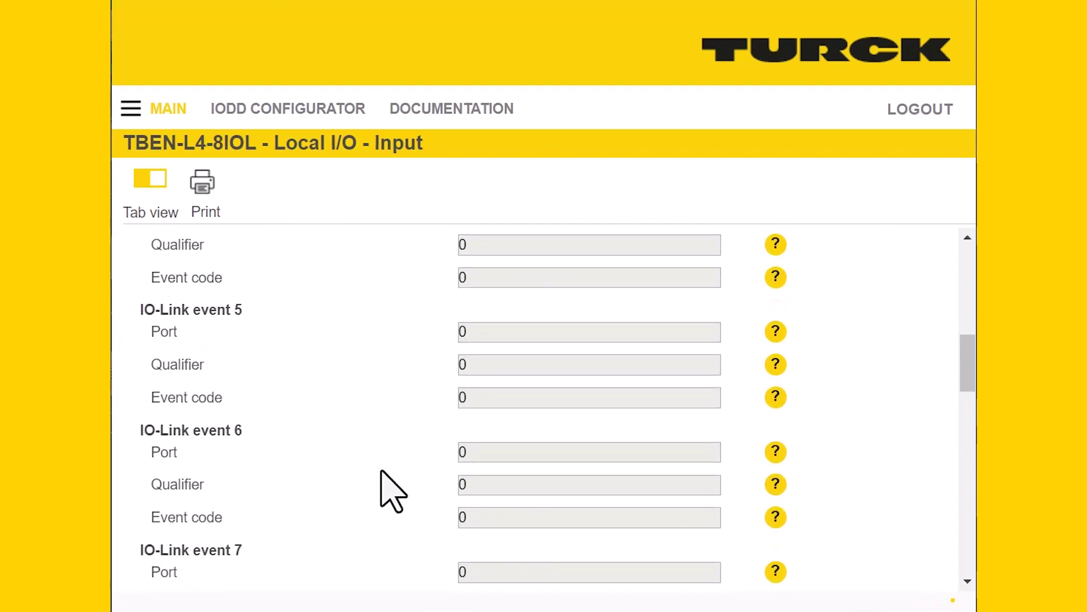
scroll(381, 471, "down", 5)
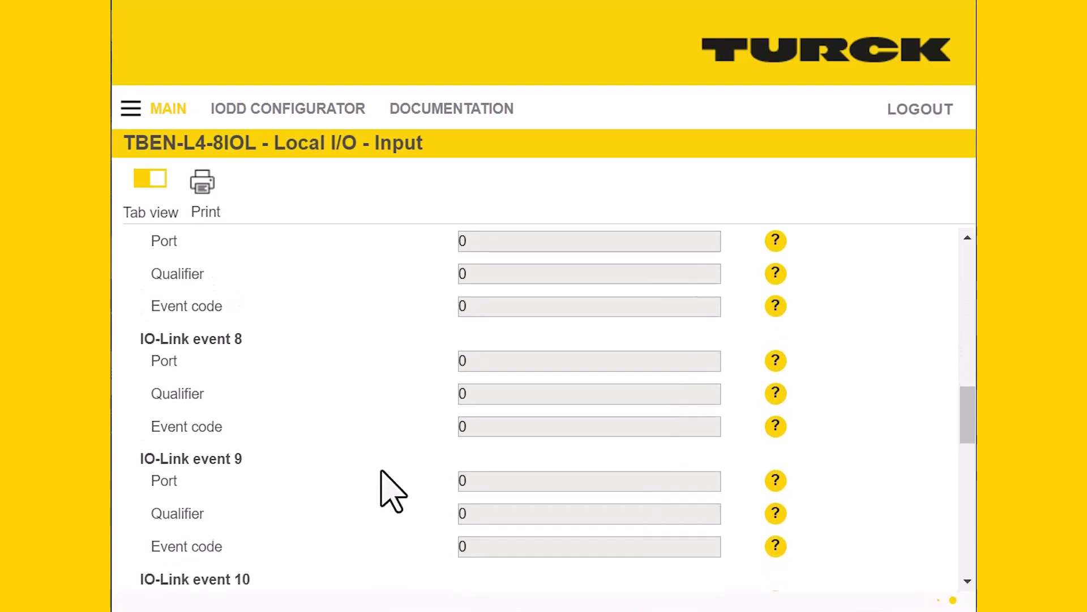
scroll(381, 472, "down", 10)
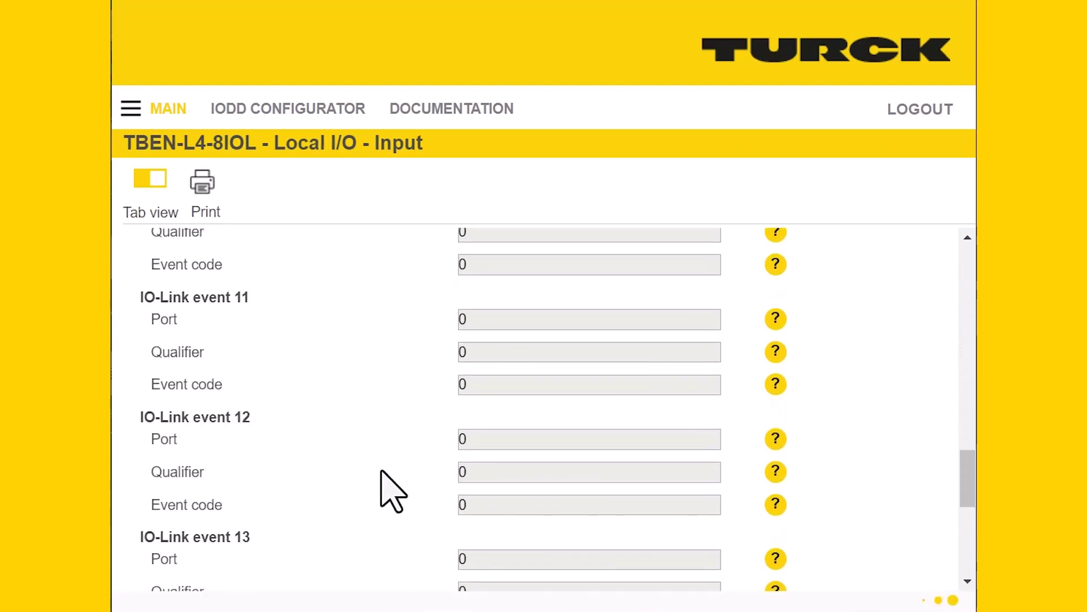
scroll(381, 471, "down", 4)
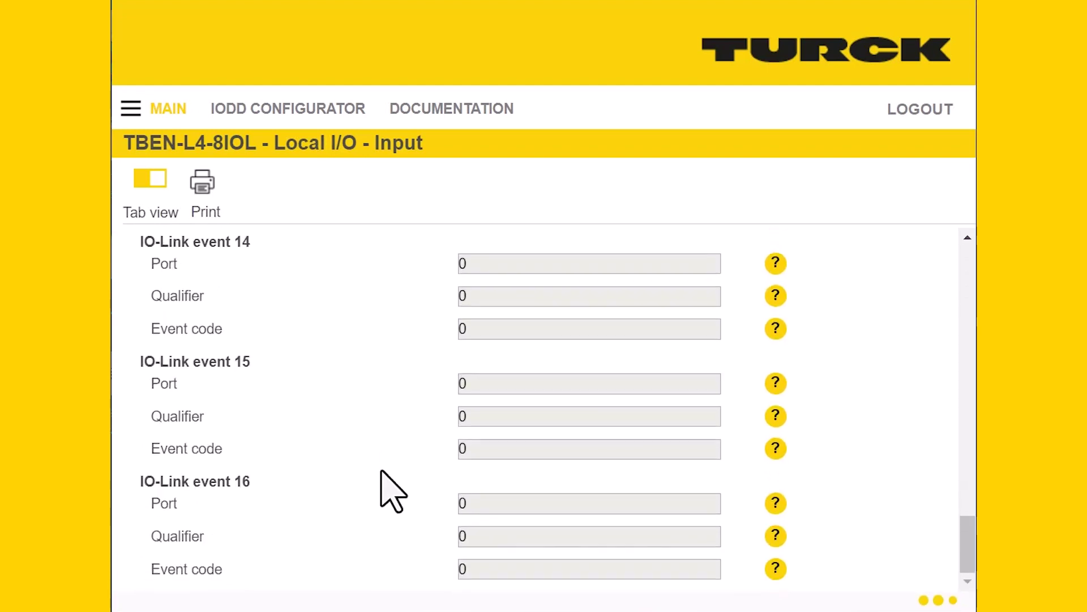
scroll(382, 471, "up", 20)
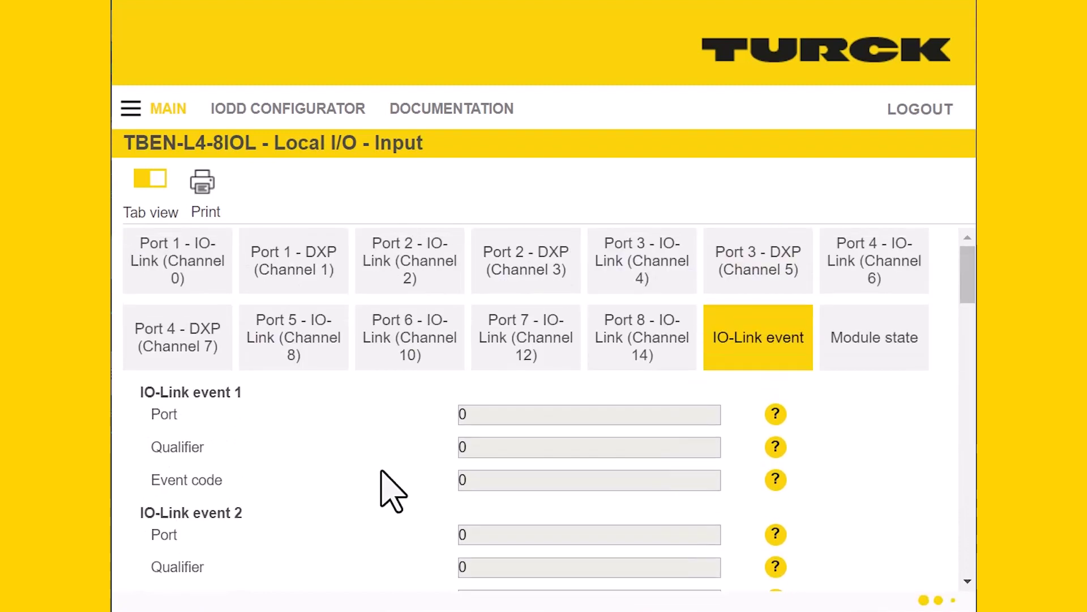
Examine the Port 8 IO-Link (Channel 14) input data words and open the Module state inputs
left_click(644, 326)
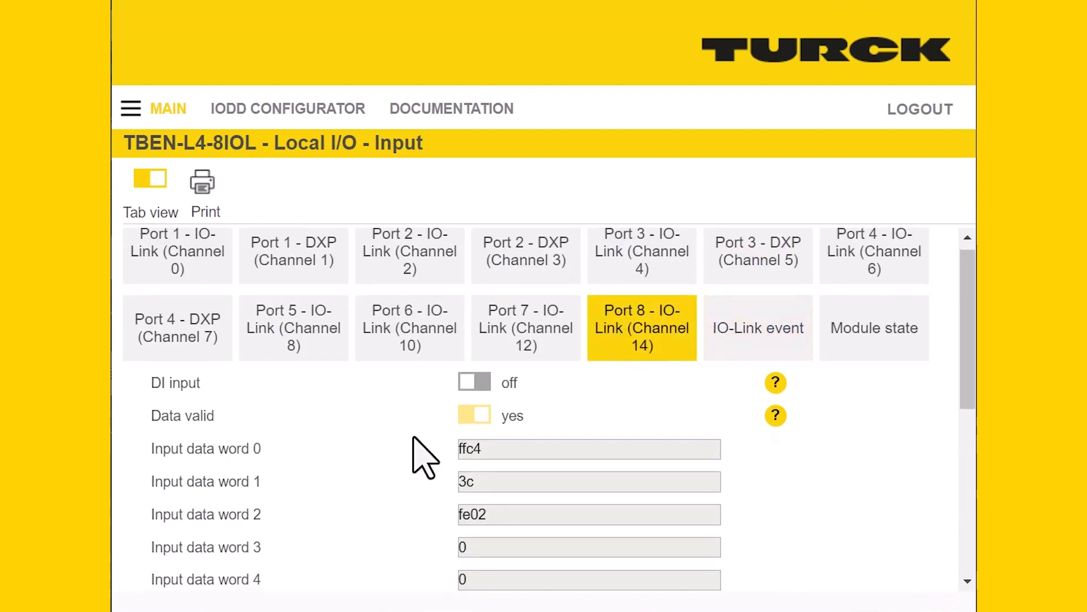
scroll(414, 439, "down", 2)
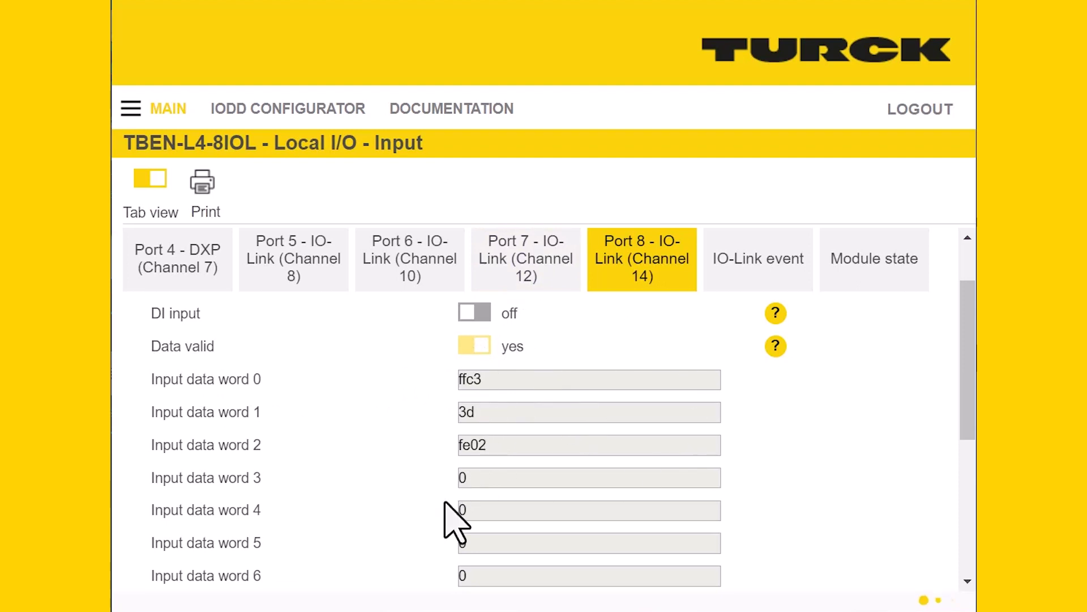
scroll(357, 453, "up", 2)
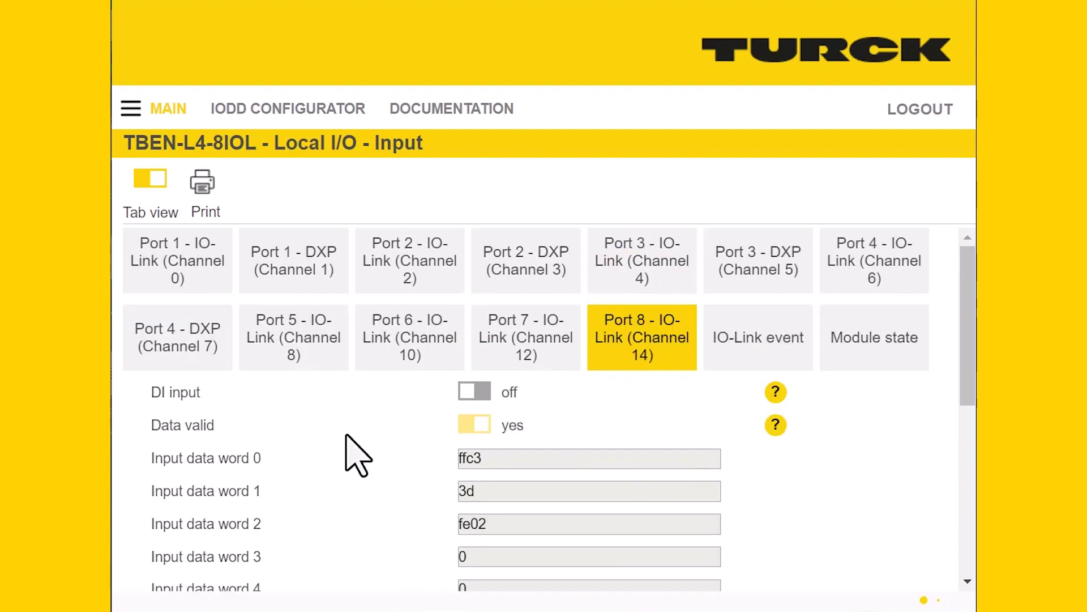
left_click(876, 350)
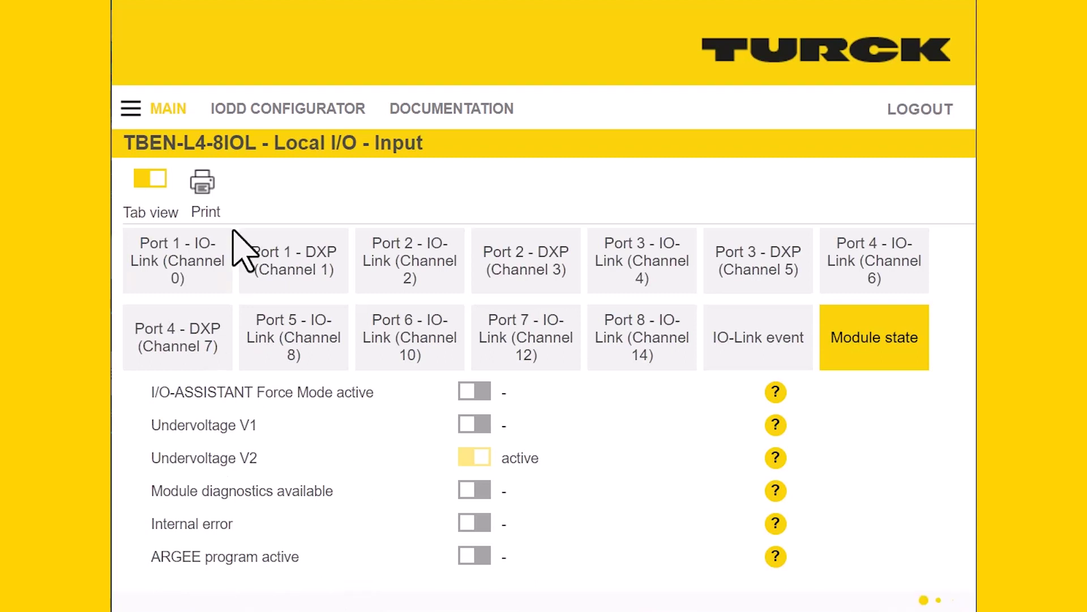
Open the Local I/O Output page and review Deactivate diagnostics and the output data words for Port 1 IO-Link (Channel 0)
left_click(131, 111)
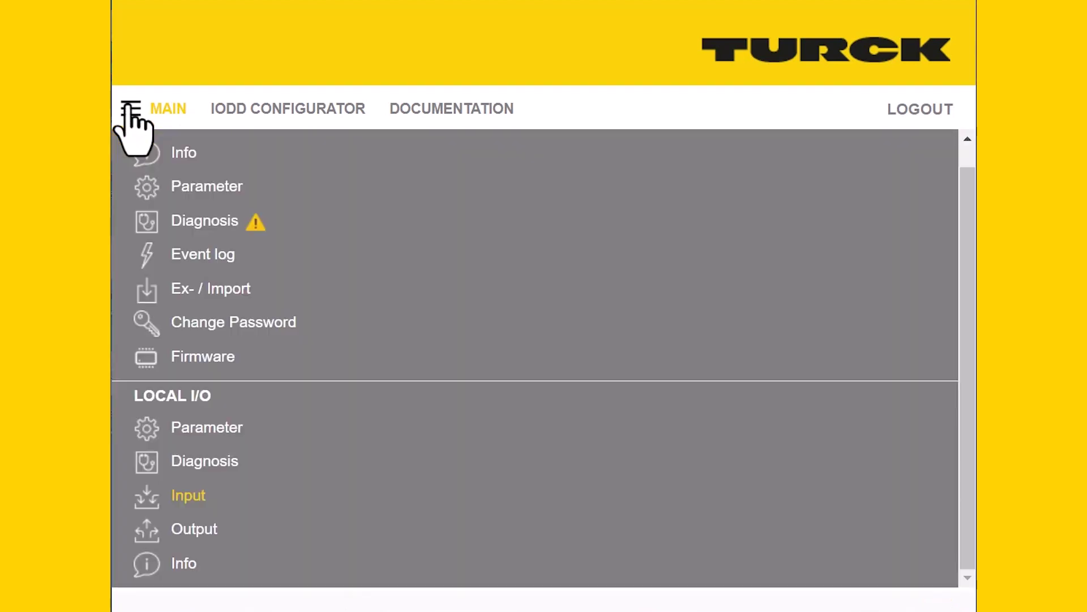
left_click(184, 532)
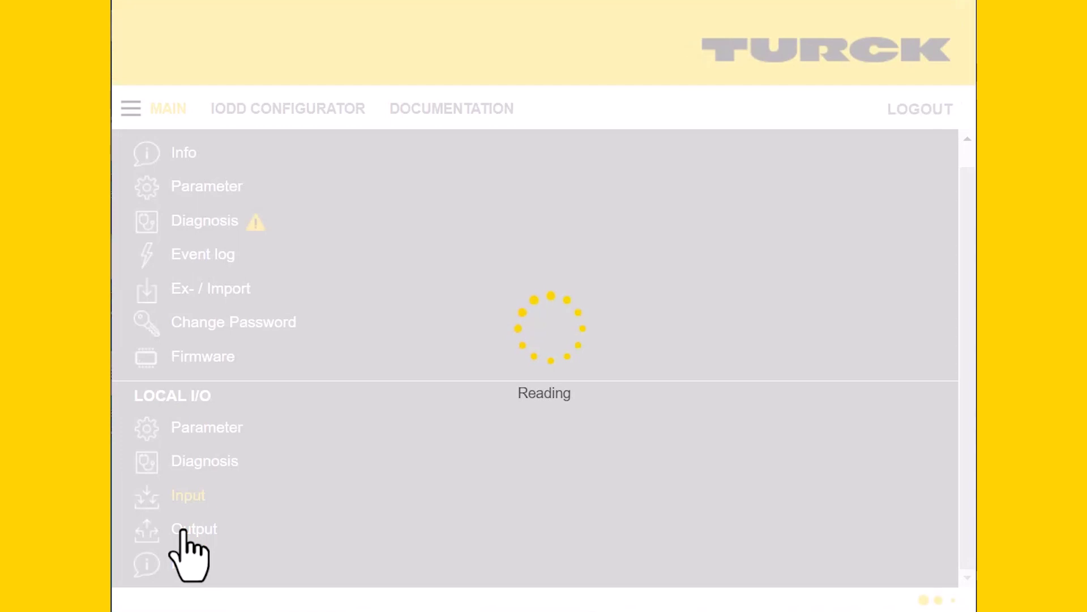
scroll(445, 490, "down", 4)
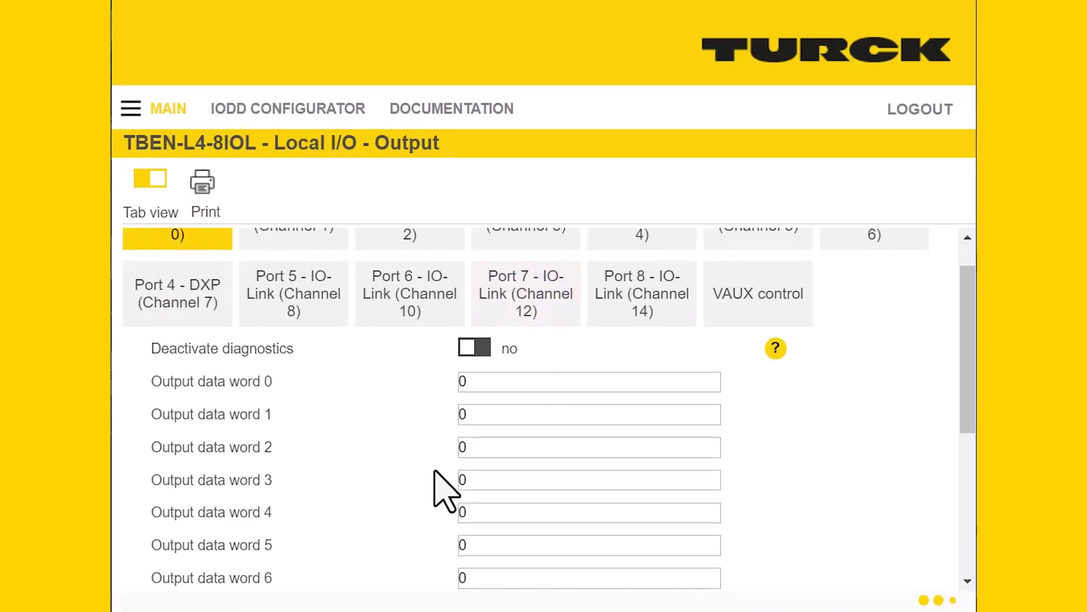
scroll(435, 472, "down", 3)
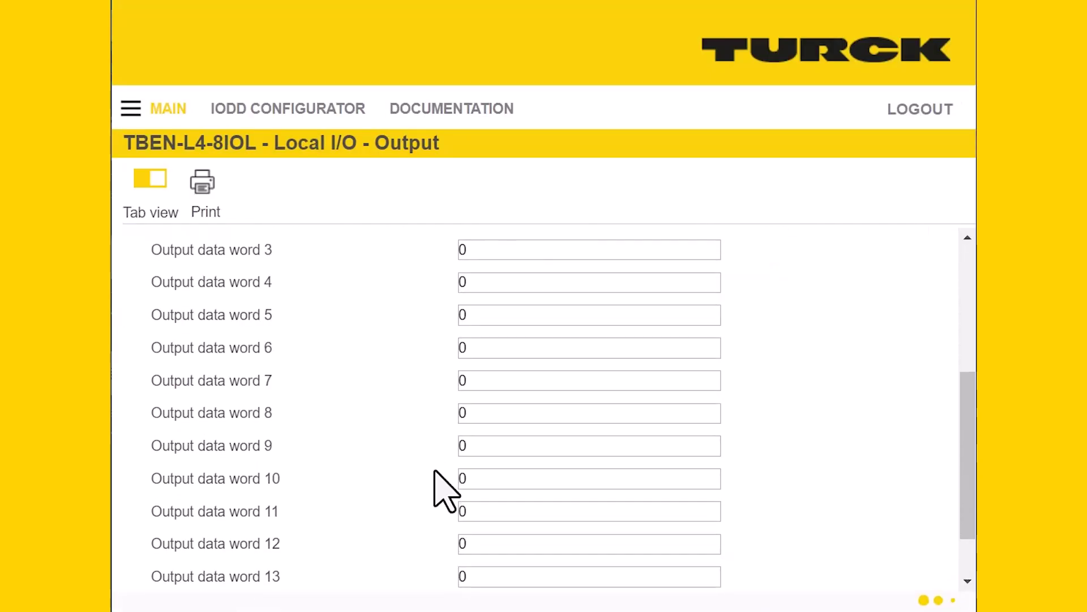
scroll(435, 472, "up", 5)
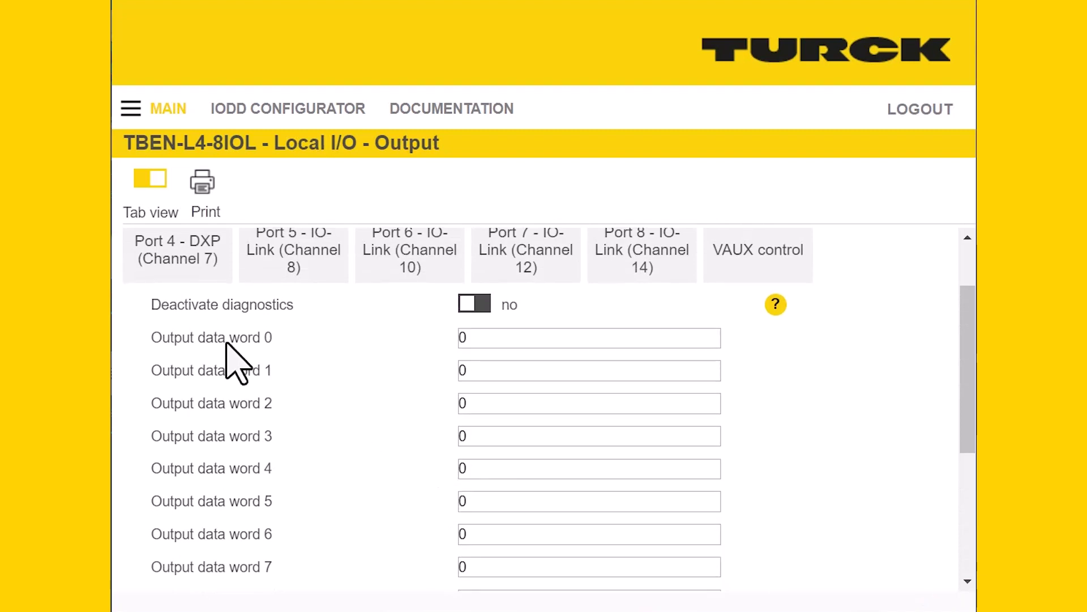
scroll(383, 408, "up", 2)
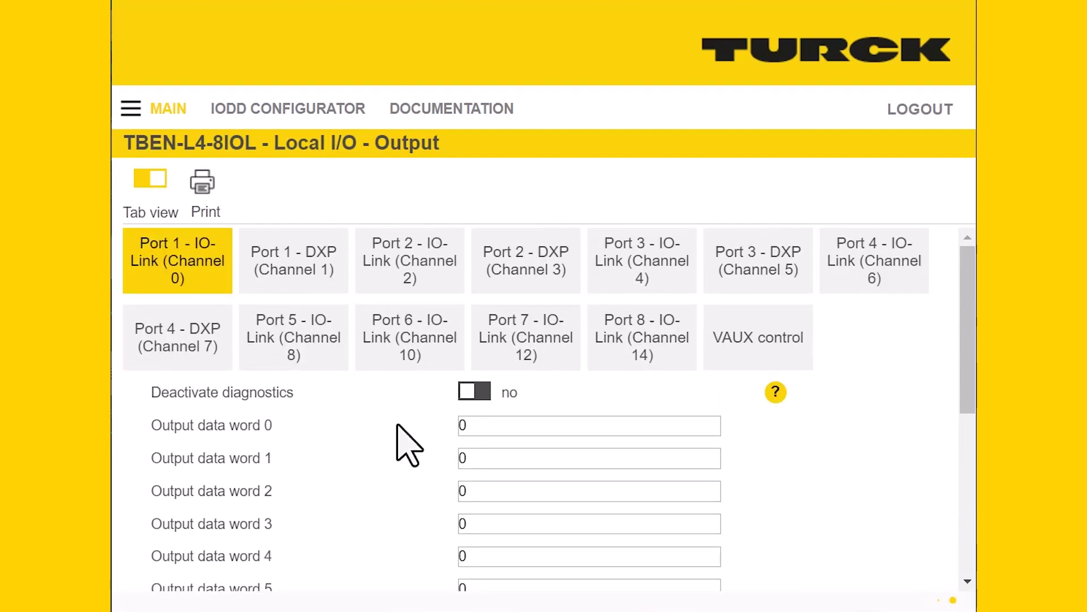
left_click_drag(161, 426, 432, 434)
left_click(468, 430)
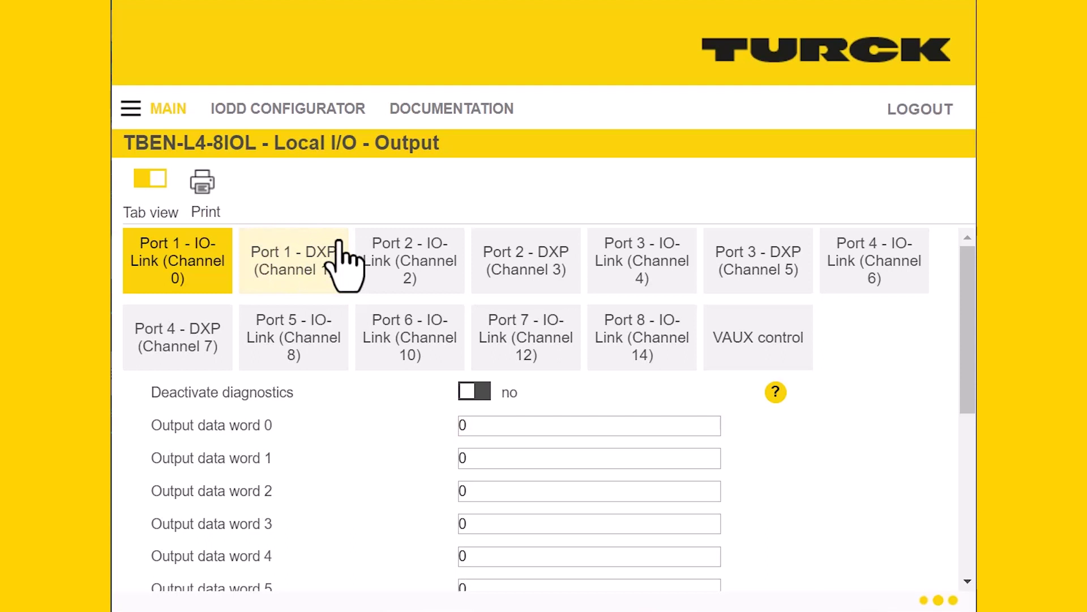
Review the output value of Port 1 DXP (Channel 1) and the VAUX control outputs on the Local I/O Output page
left_click(288, 266)
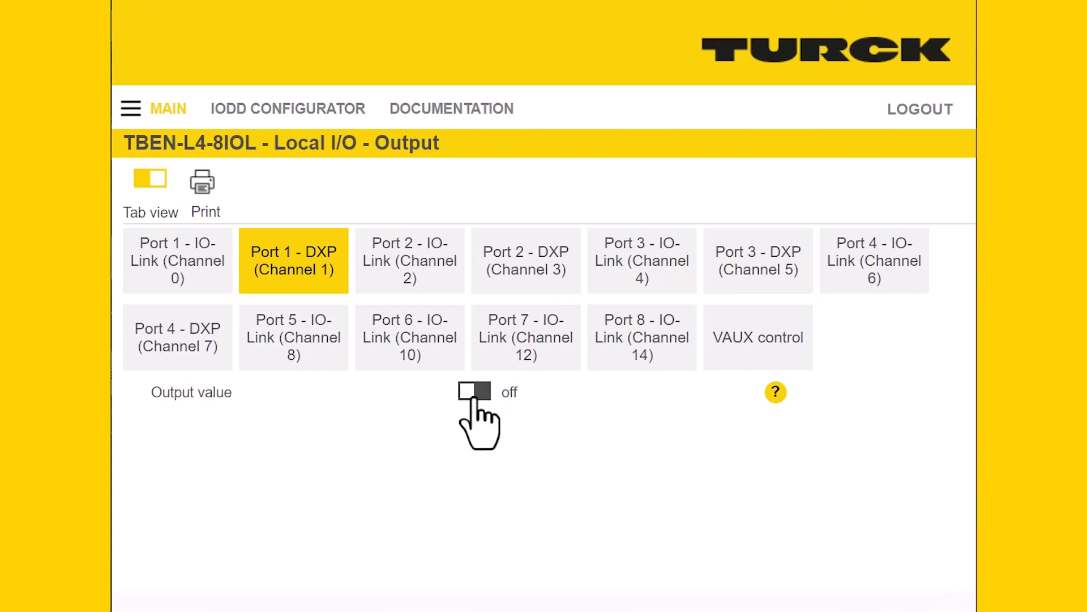
left_click(747, 363)
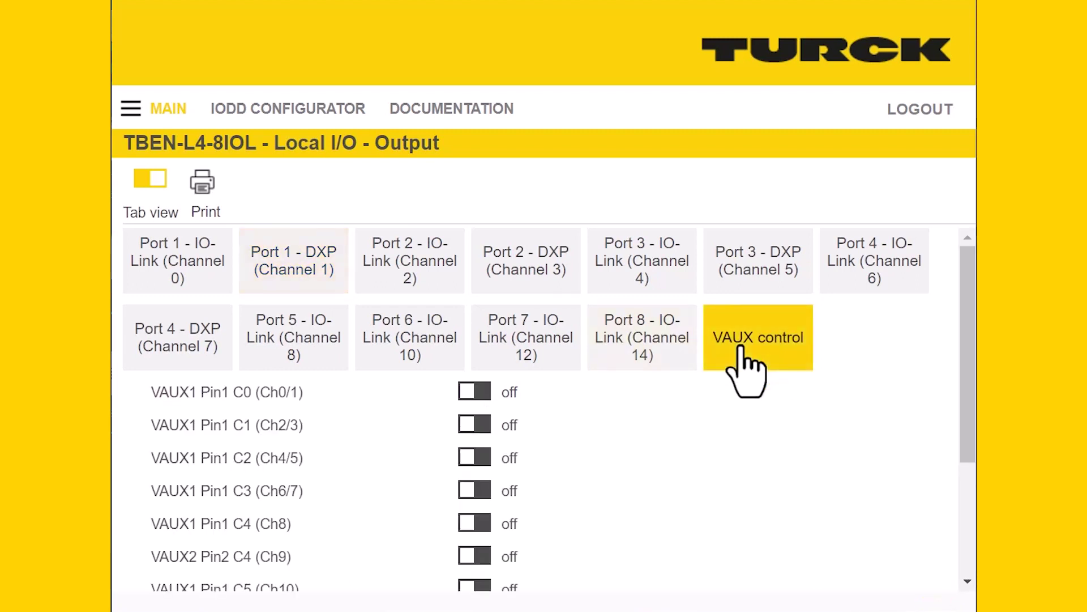
scroll(575, 501, "down", 2)
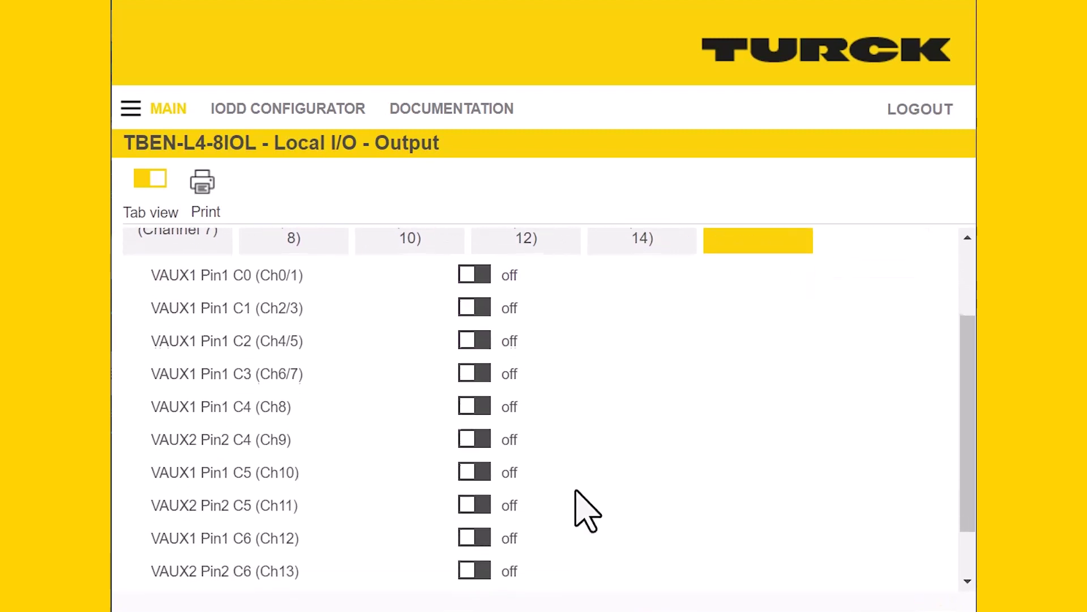
scroll(577, 492, "down", 1)
scroll(576, 491, "up", 3)
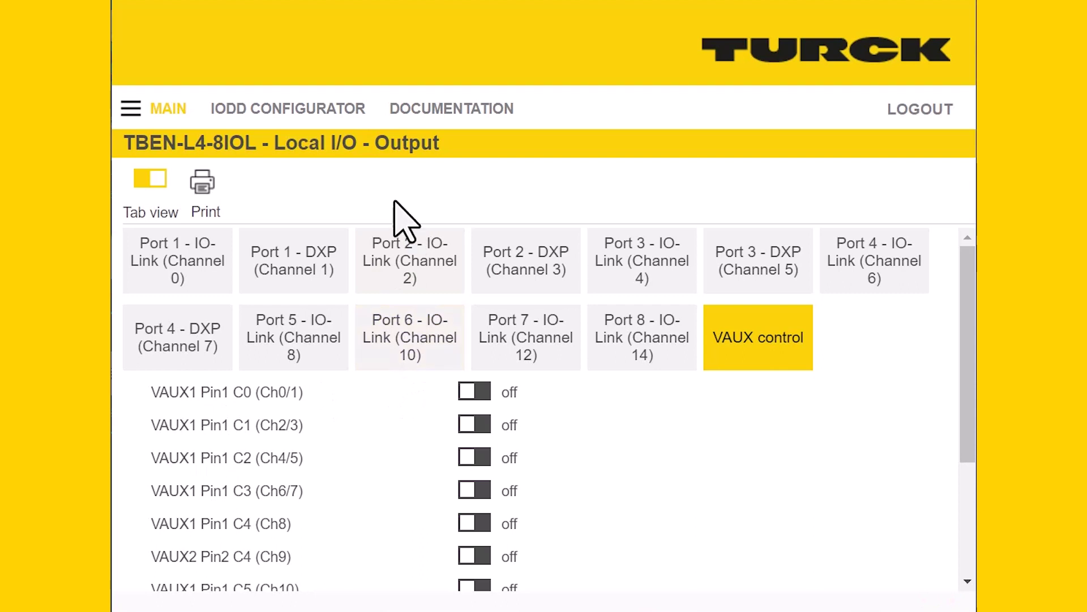
Open the Local I/O Info page and examine the IO-Link port details down to the Port 8 IO-Link (Channel 14) device information
left_click(129, 114)
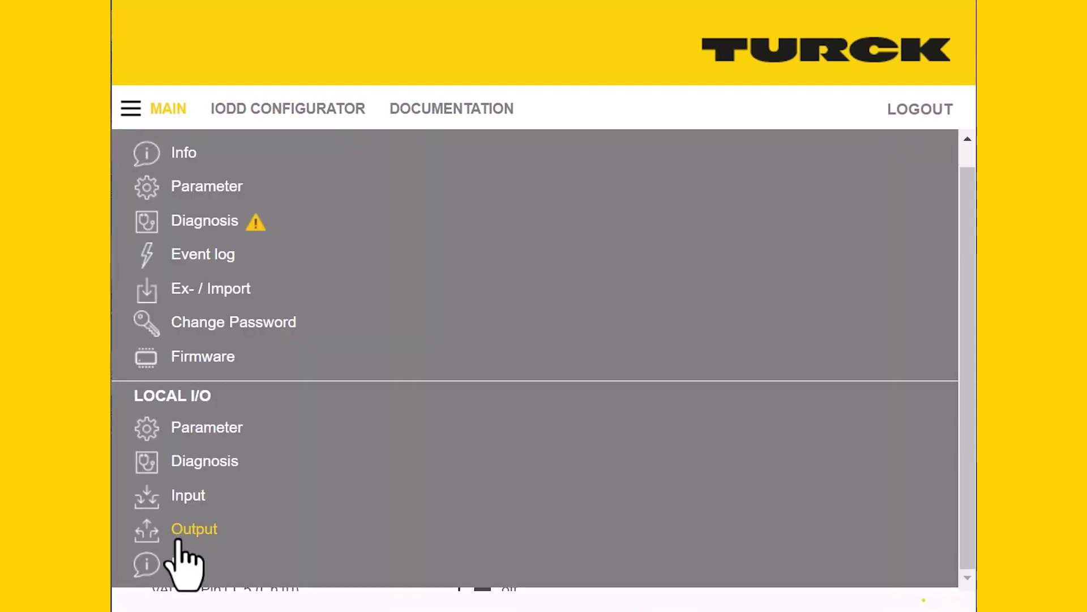
left_click(183, 566)
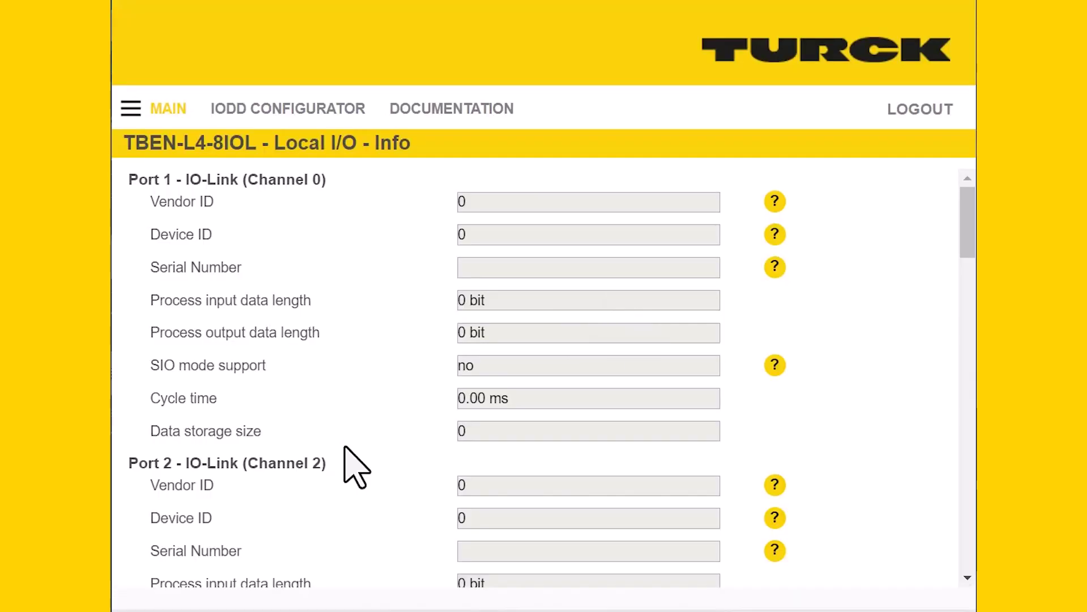
scroll(345, 447, "down", 1)
scroll(345, 448, "up", 1)
scroll(379, 417, "down", 5)
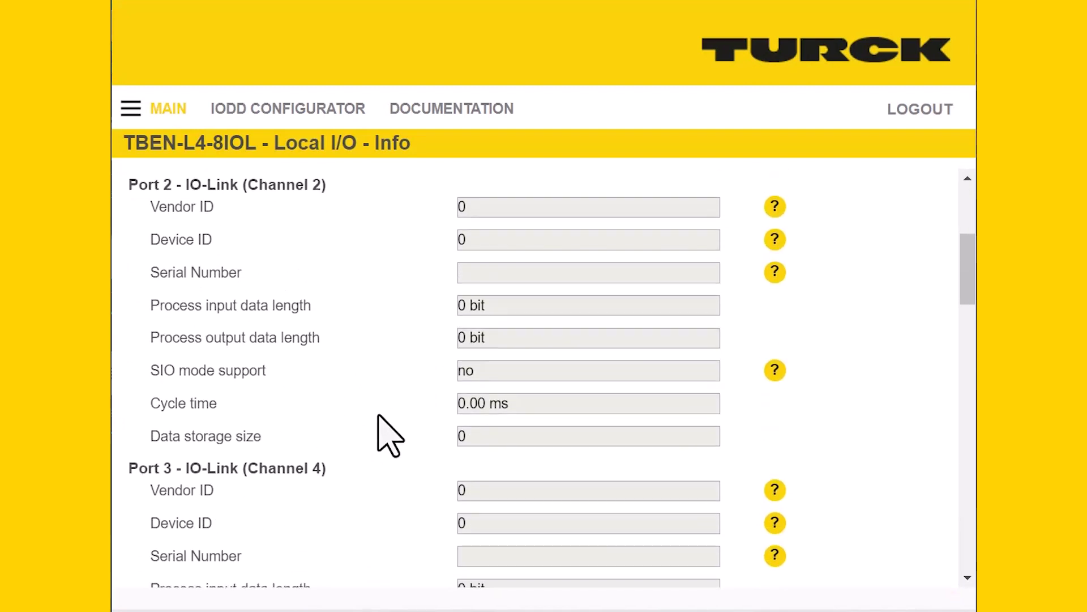
scroll(379, 417, "down", 20)
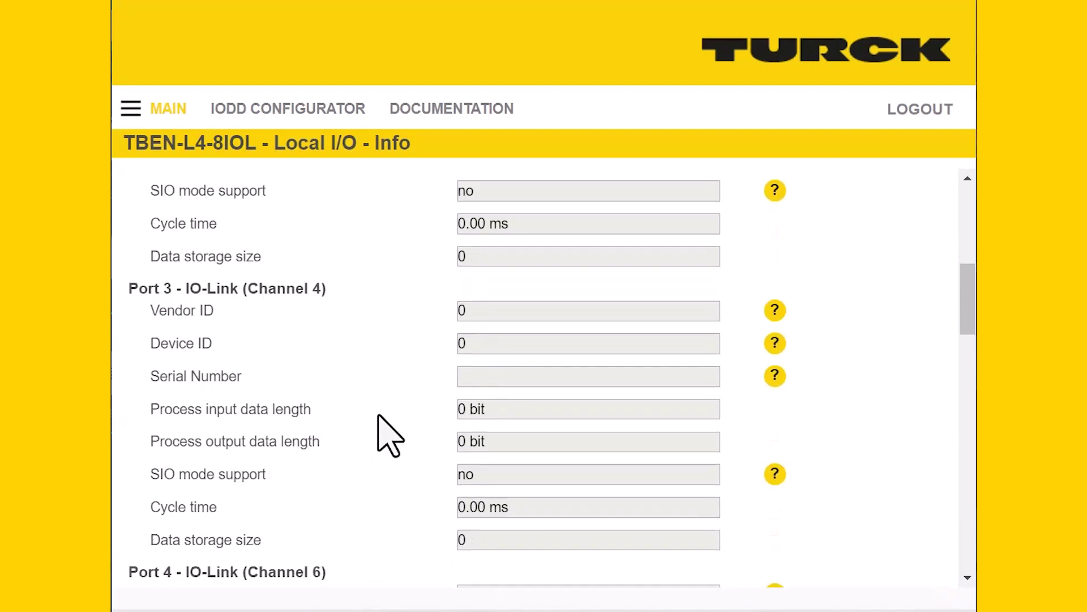
scroll(379, 417, "down", 9)
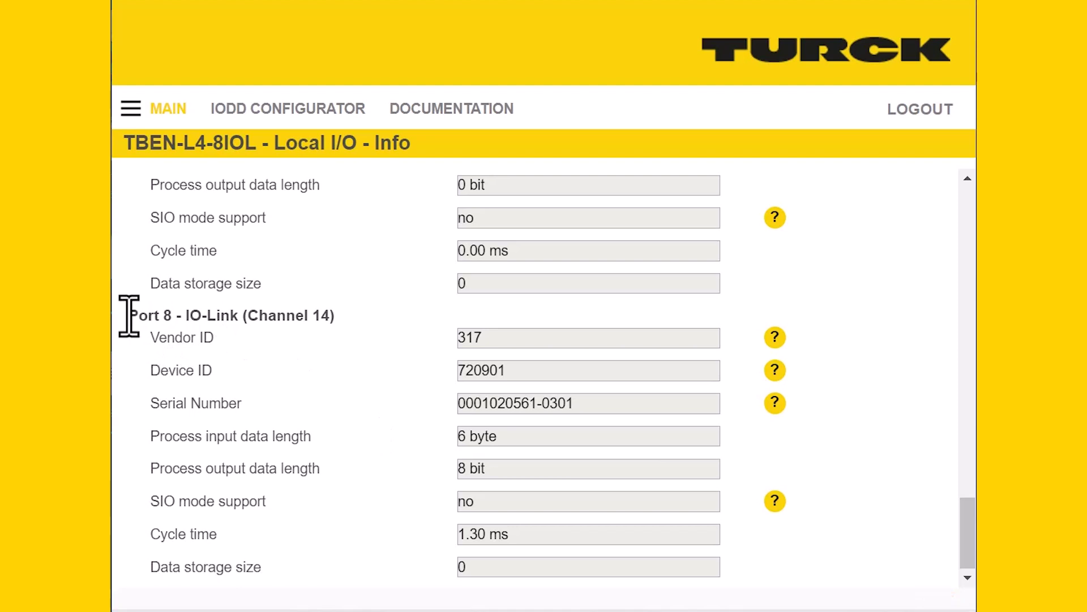
left_click_drag(157, 311, 342, 317)
left_click(344, 320)
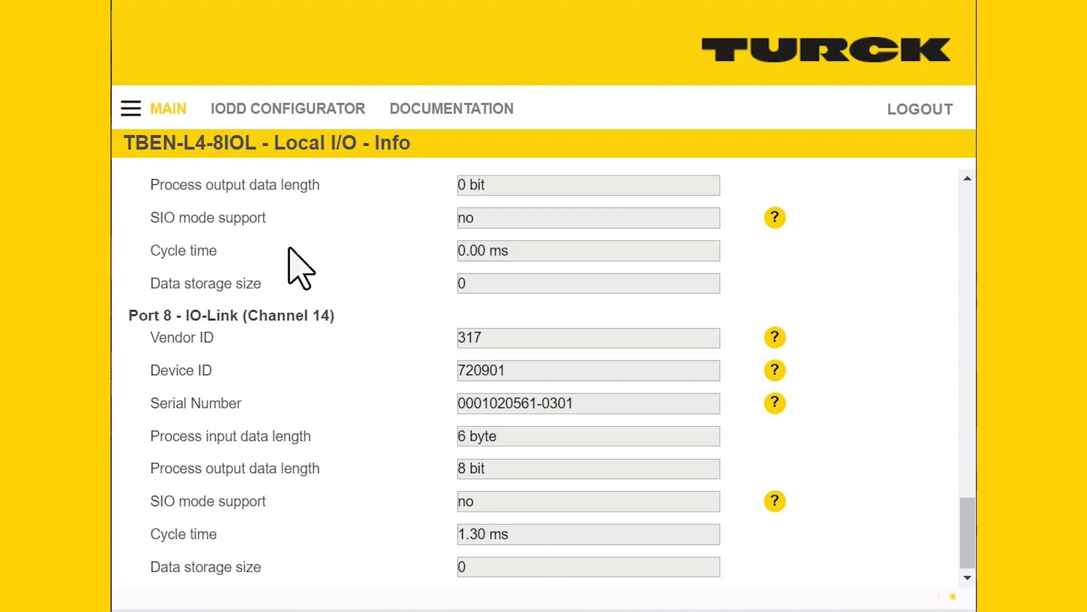
Open the EtherNet/IP Memory Map in the documentation and review the offsets of the Module status and Basic inputs
left_click(470, 111)
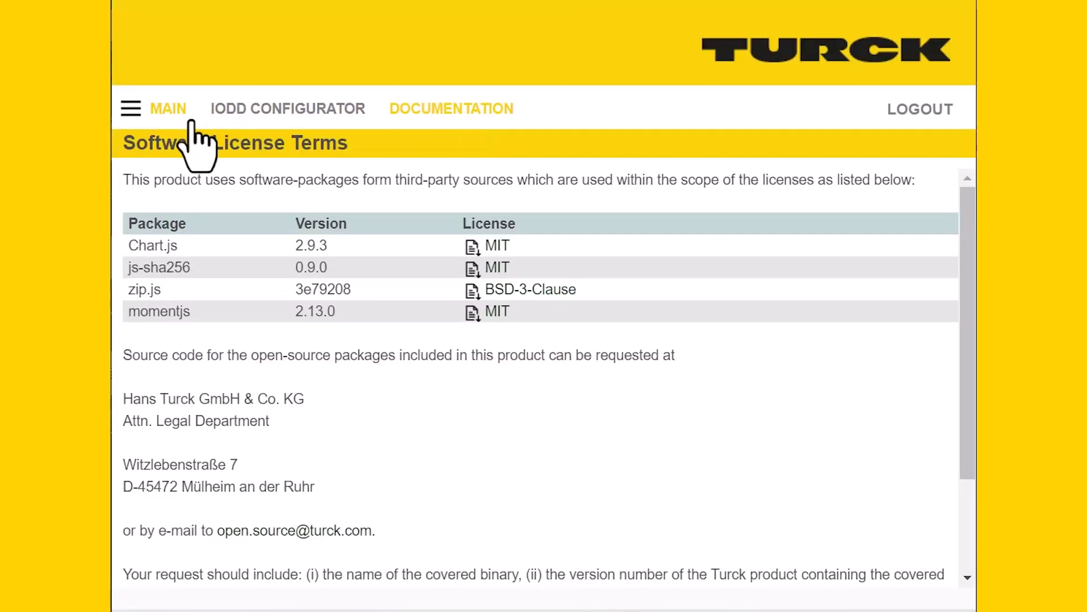
left_click(130, 108)
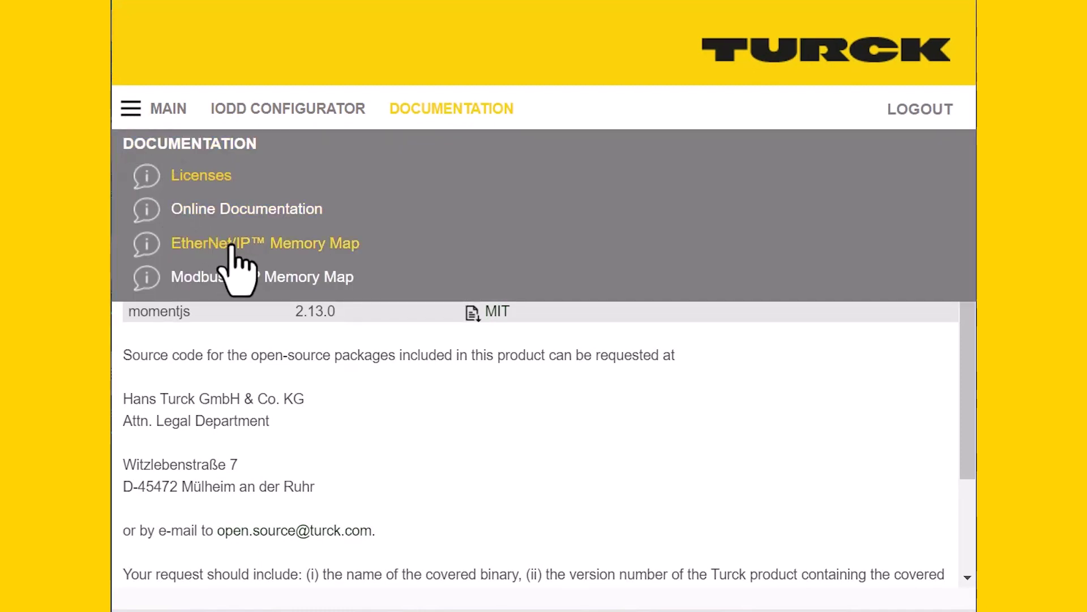
left_click(292, 250)
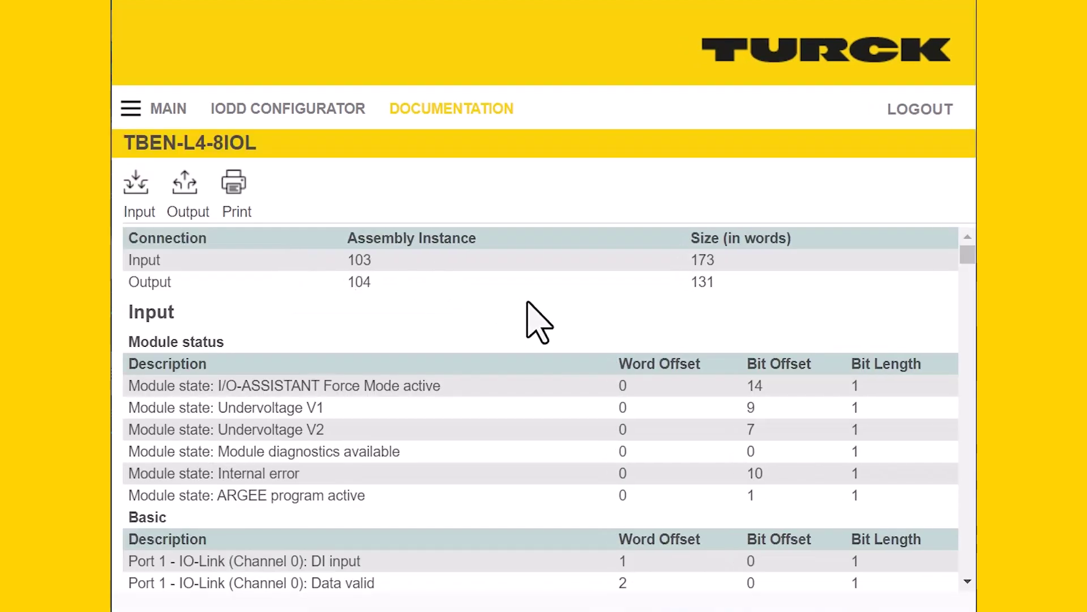
scroll(536, 320, "down", 2)
scroll(535, 320, "up", 2)
scroll(530, 520, "down", 5)
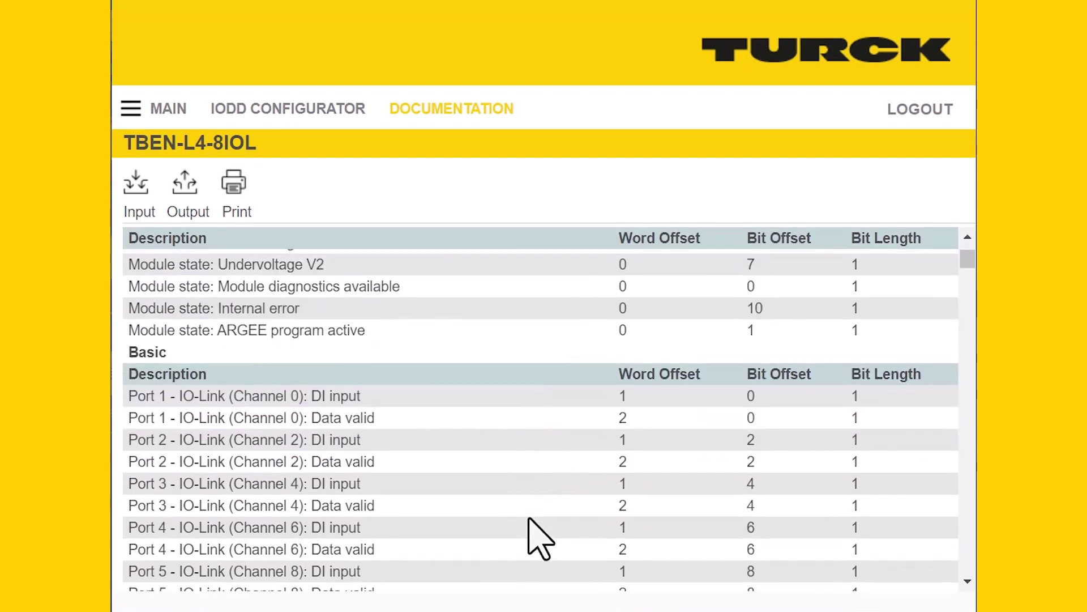
scroll(529, 518, "up", 2)
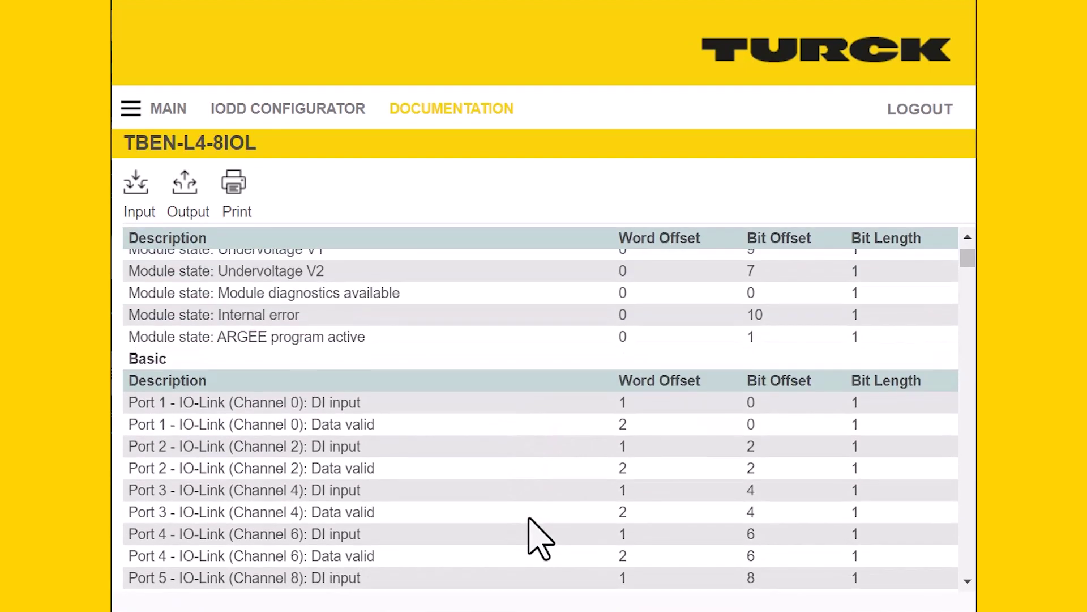
Examine the Port 1 IO-Link (Channel 0) input data word offsets, and open the Modbus TCP Memory Map
scroll(539, 486, "down", 7)
scroll(544, 498, "down", 2)
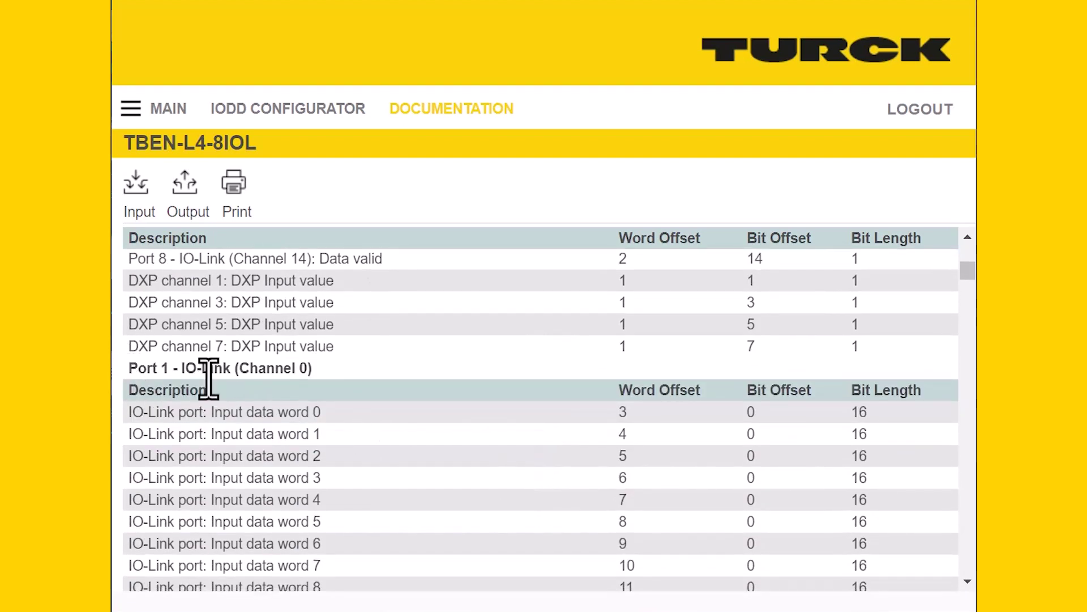
scroll(430, 437, "down", 2)
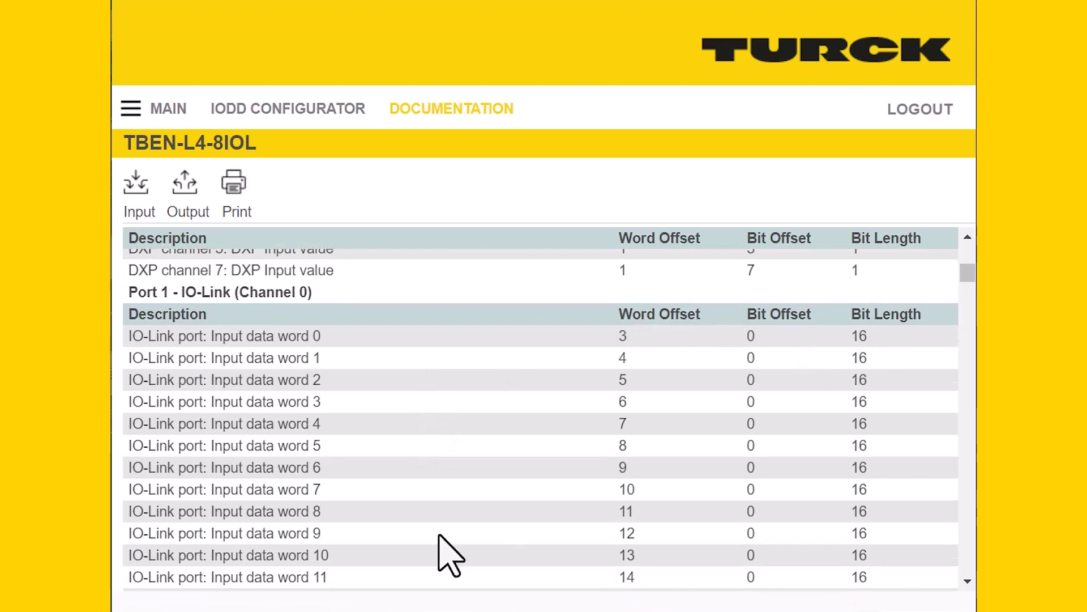
scroll(440, 538, "down", 5)
scroll(445, 552, "up", 10)
scroll(442, 544, "up", 7)
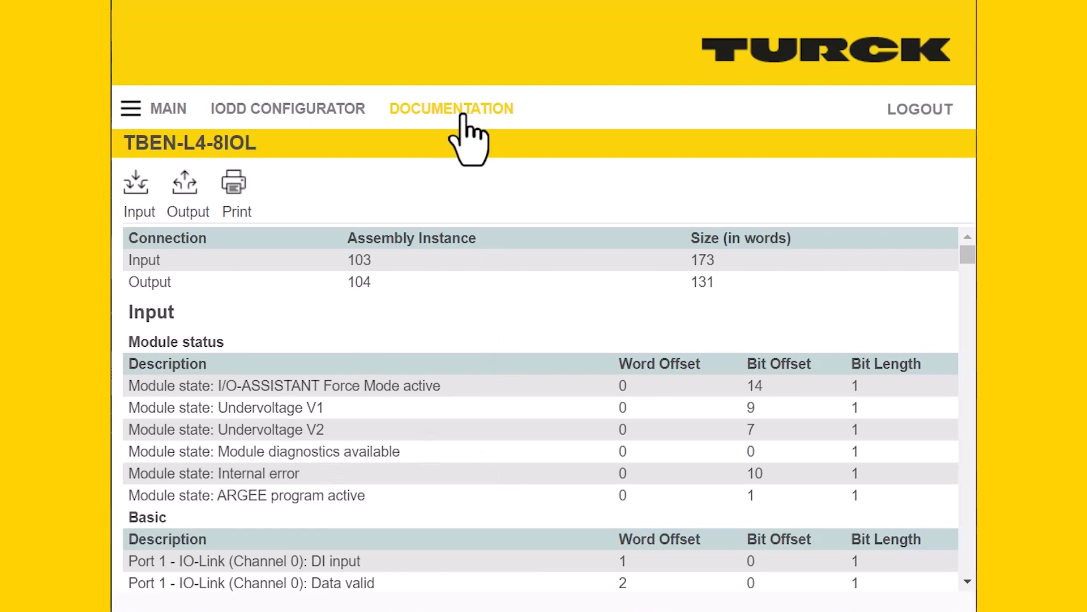
left_click(130, 109)
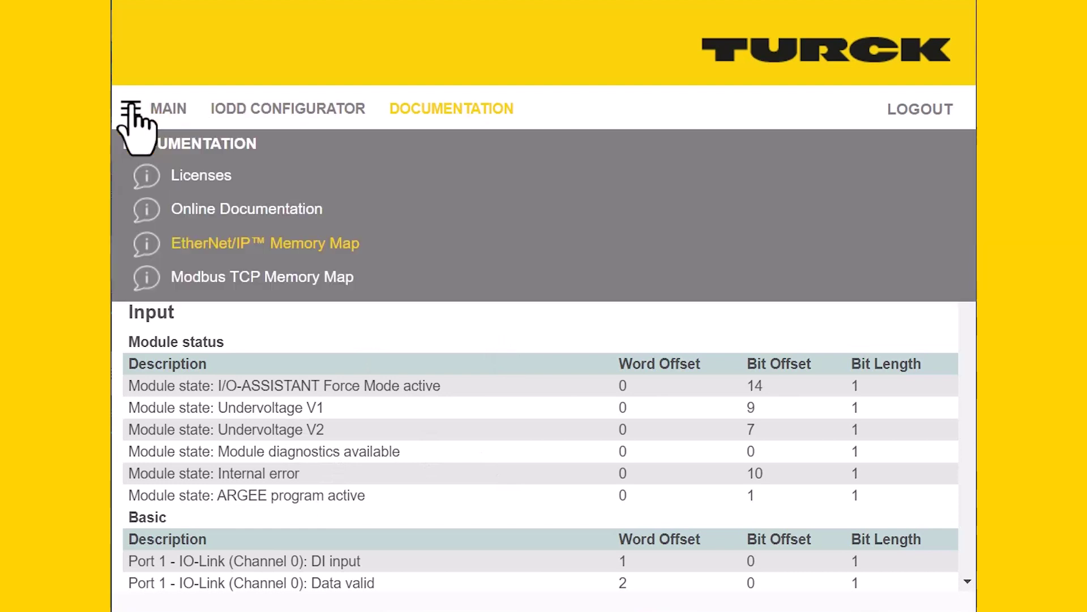
left_click(214, 278)
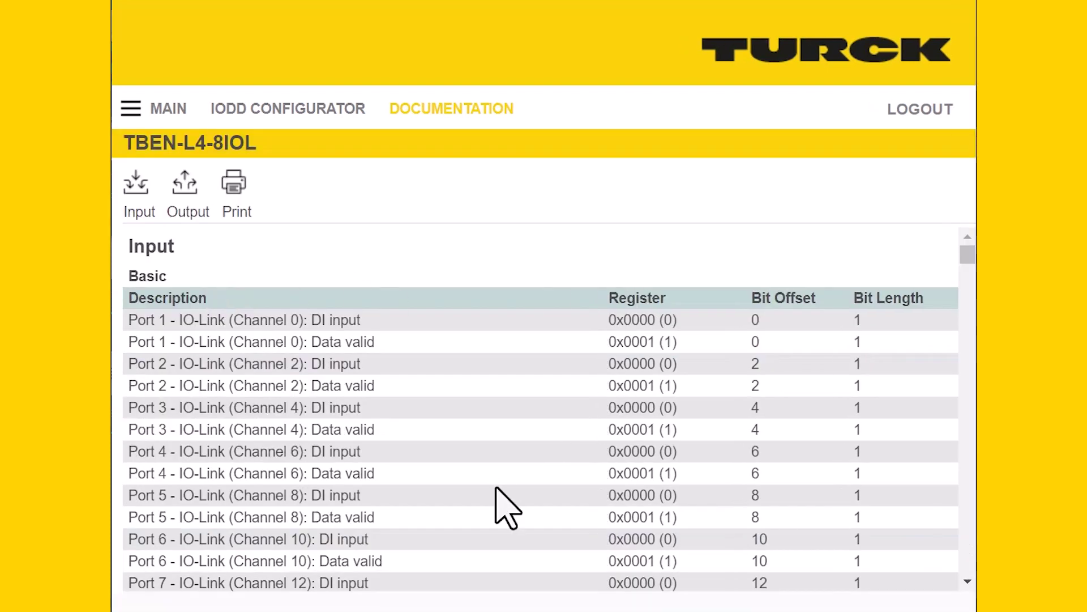
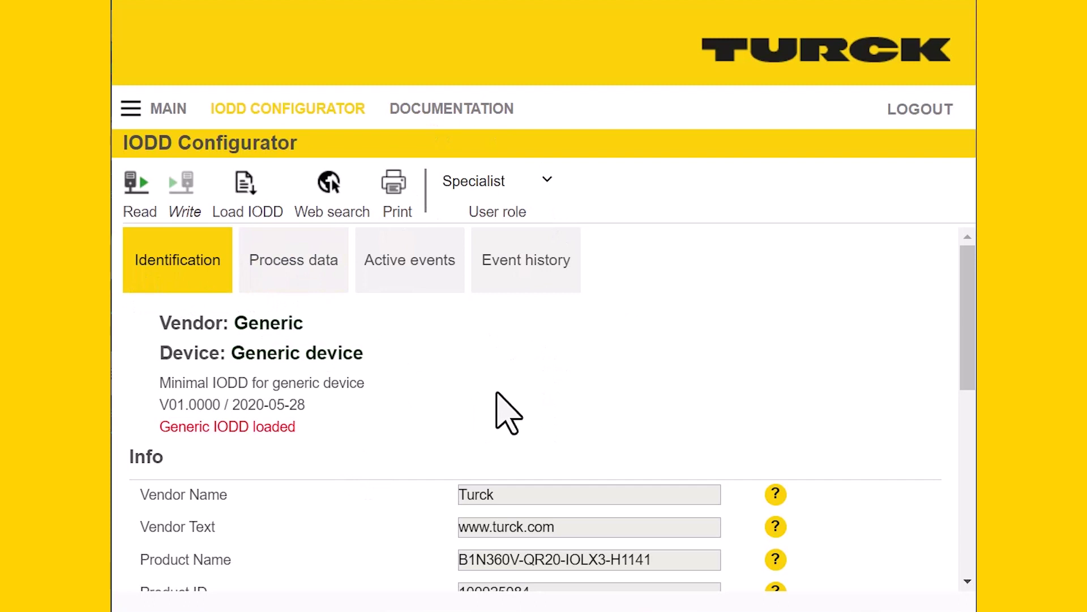
Review the generic device's Identification entries in the IODD Configurator, from vendor name to the Direct parameters 1 values
scroll(439, 462, "down", 5)
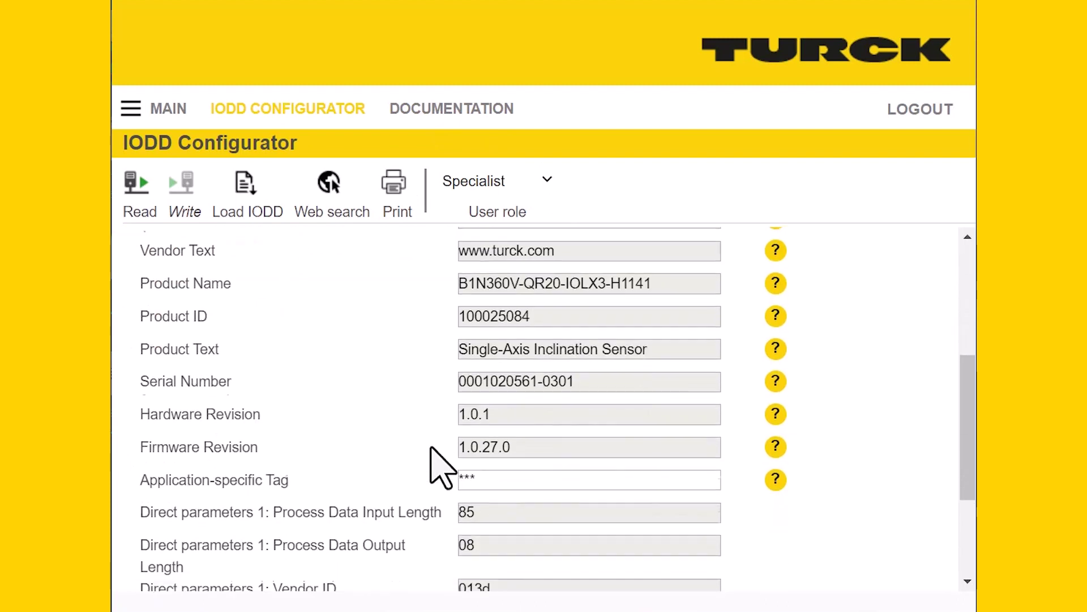
scroll(439, 466, "down", 2)
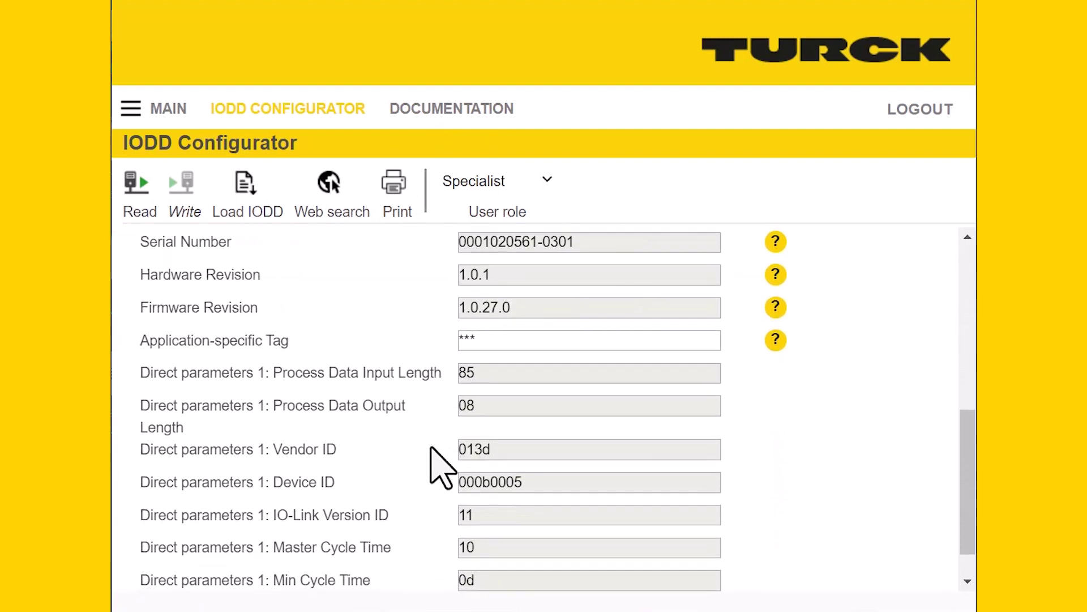
scroll(439, 465, "up", 3)
scroll(431, 447, "up", 1)
right_click(432, 444)
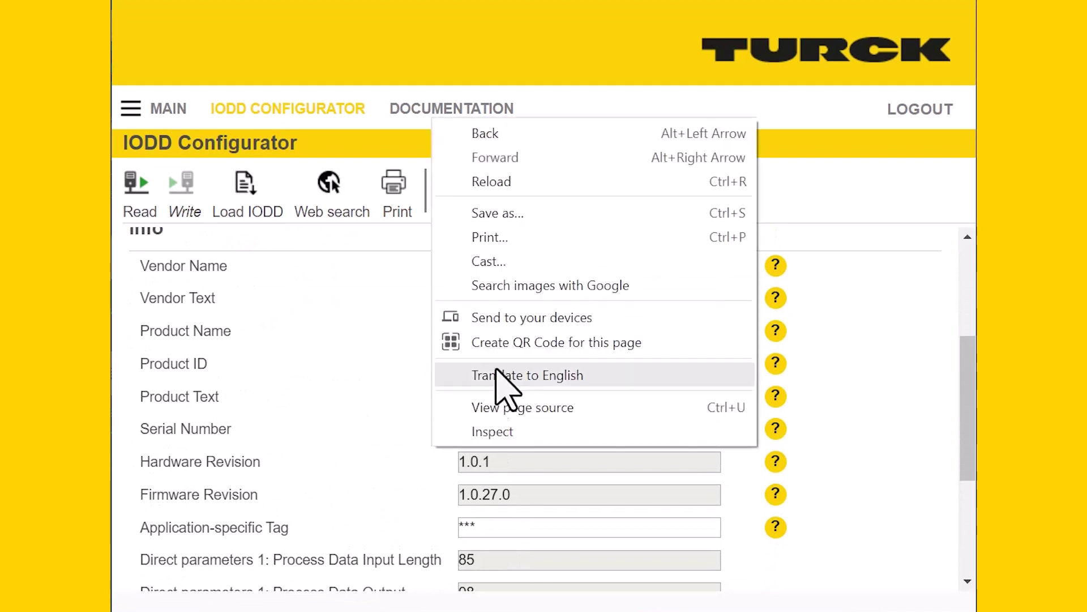
left_click(338, 470)
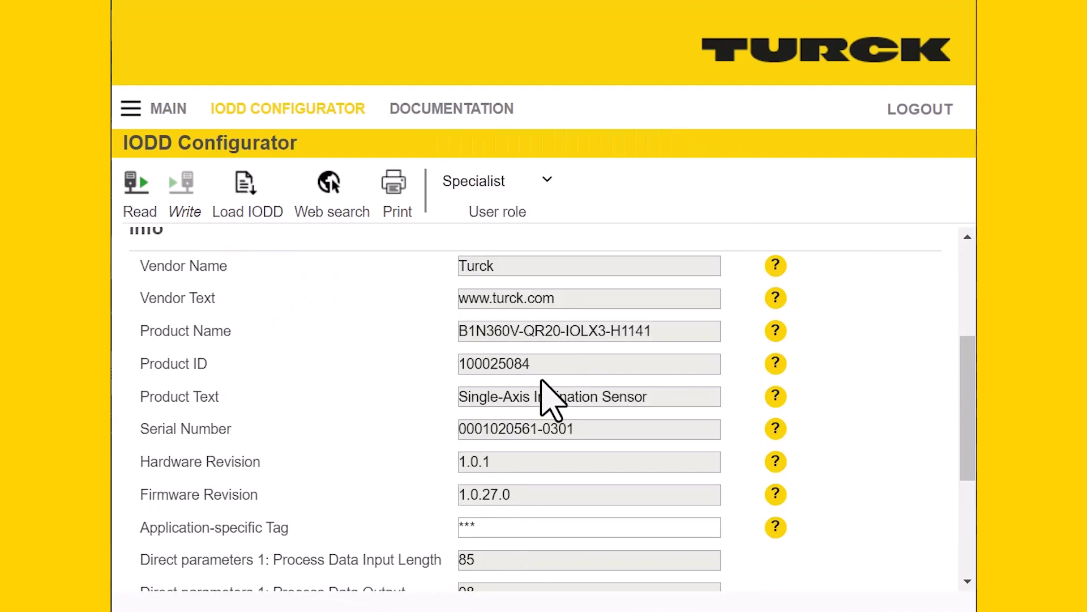
scroll(444, 463, "down", 4)
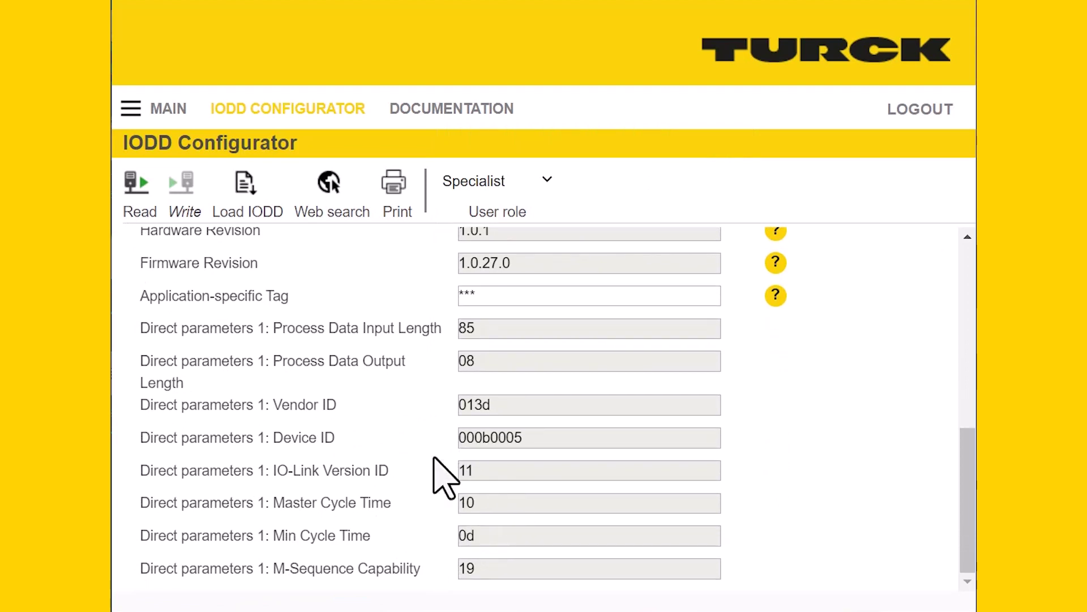
scroll(448, 470, "up", 3)
scroll(432, 456, "up", 5)
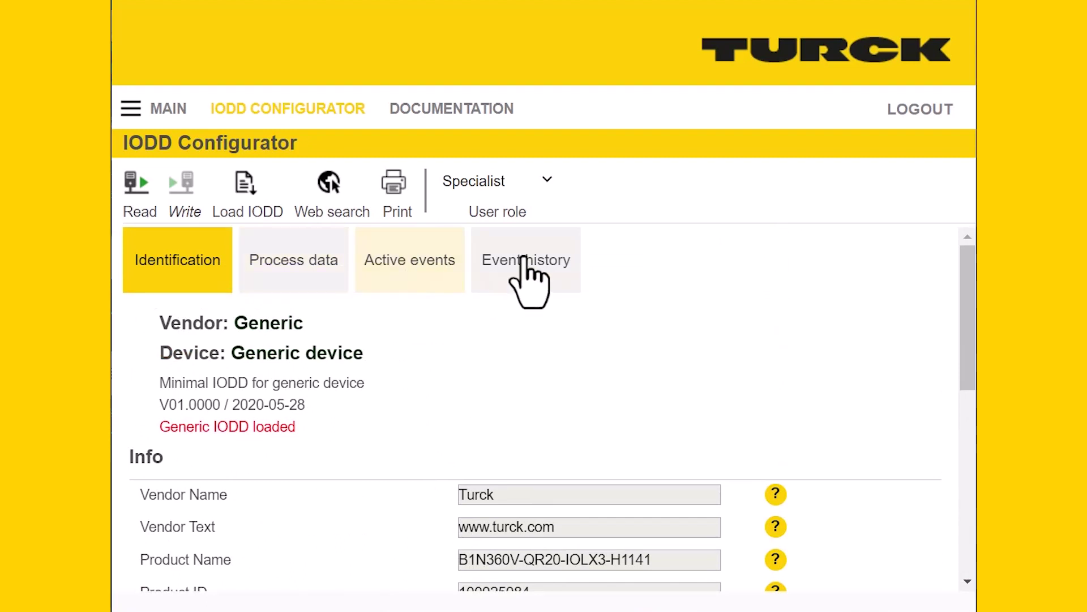
Open the generic device's process data and review its process input and output values
left_click(291, 274)
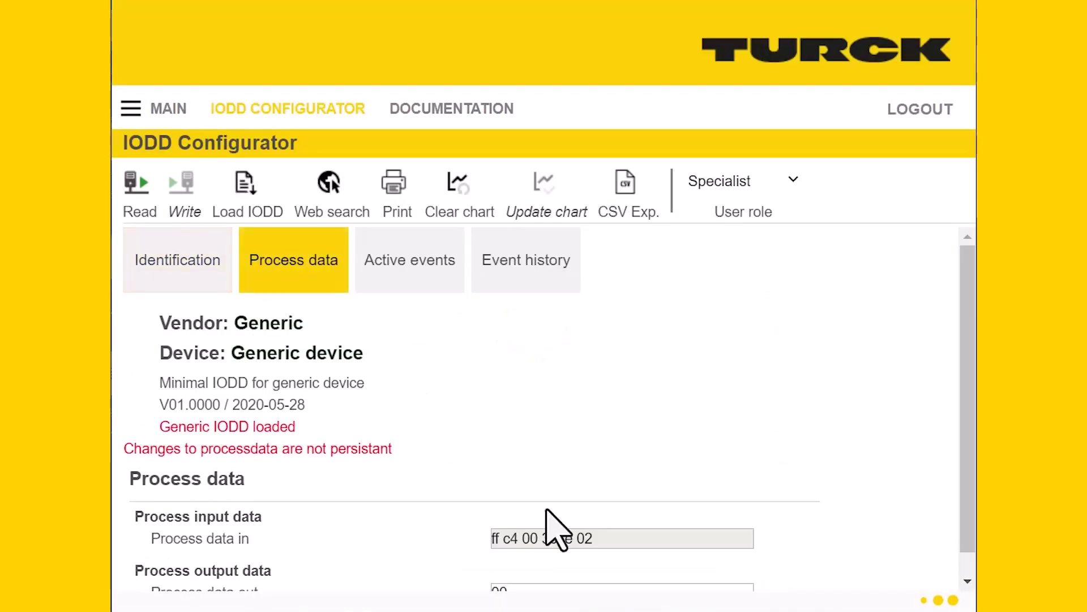
scroll(553, 529, "down", 1)
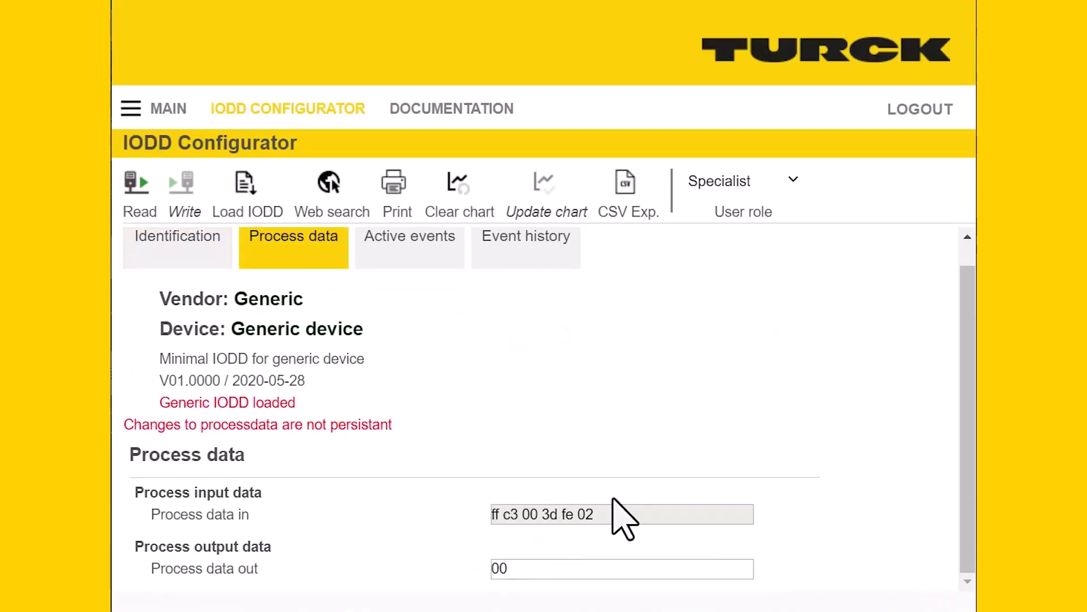
scroll(410, 419, "up", 1)
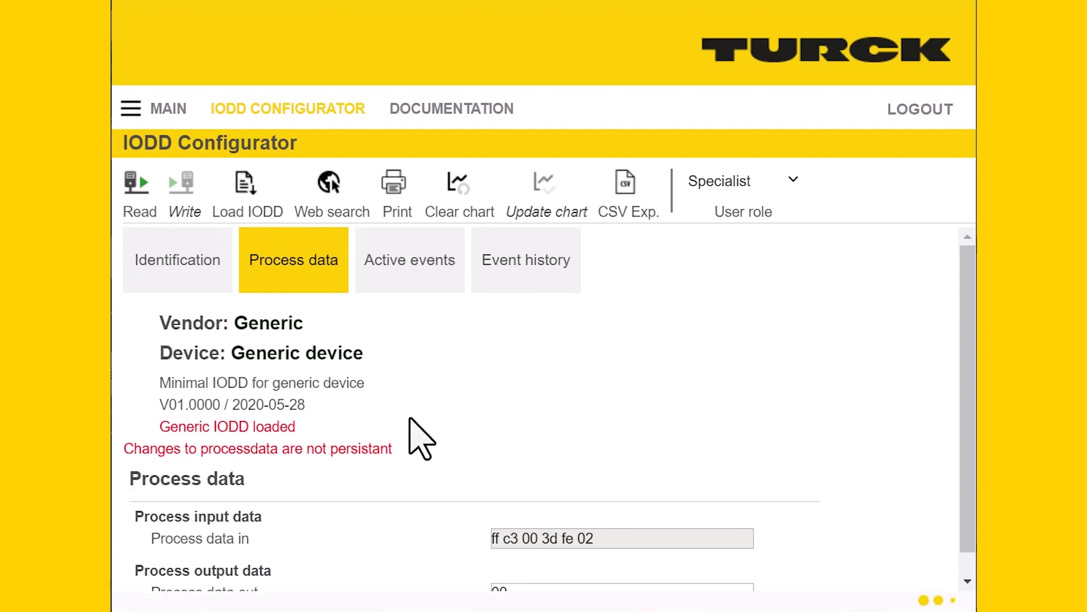
Check the generic device's active events and look through its event history
left_click(442, 268)
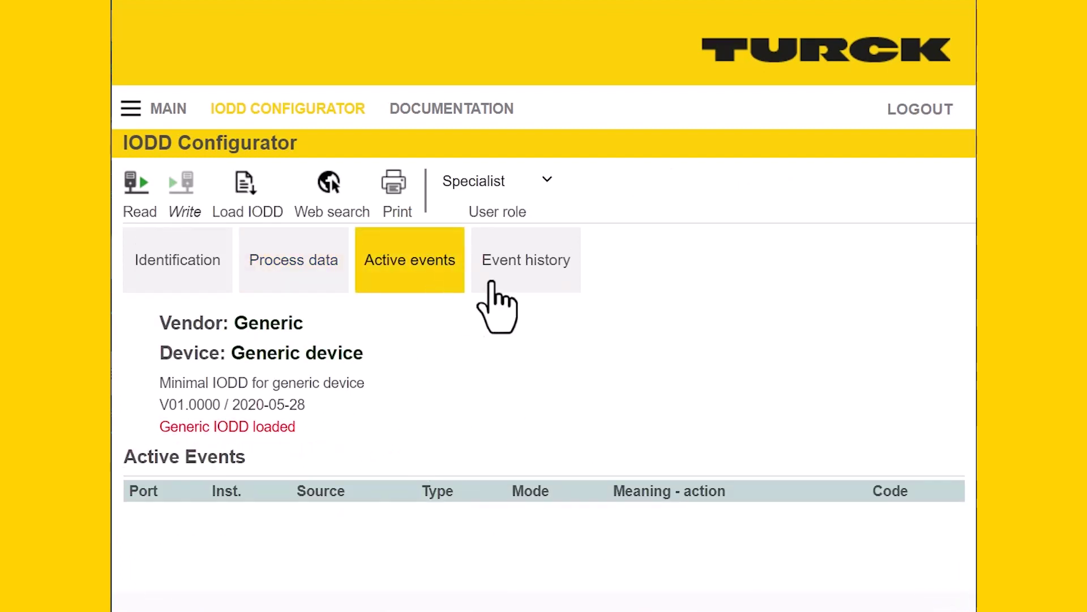
left_click(491, 281)
scroll(449, 363, "down", 3)
scroll(449, 346, "up", 3)
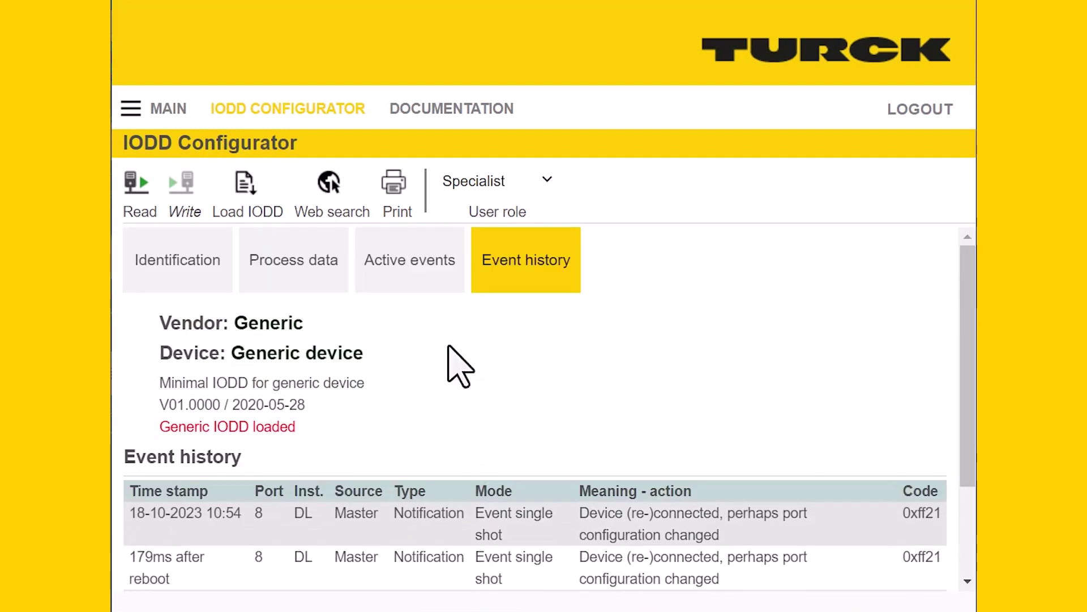
Load the Turck B1N360V-QR20-IOLX3-H1141 IODD through the web search and review the sensor's Identification entries
left_click(330, 187)
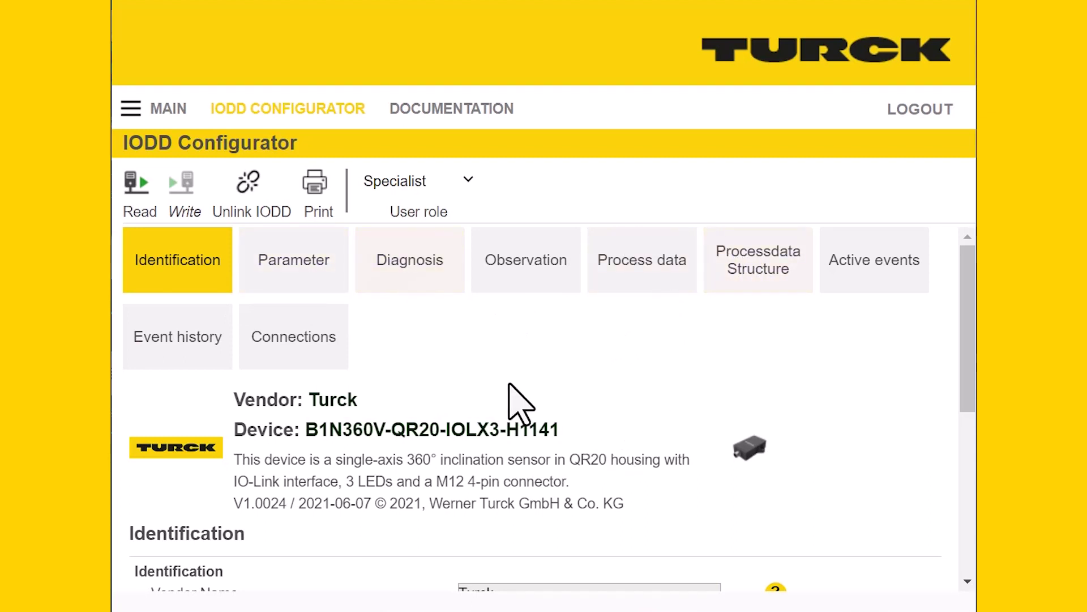
scroll(509, 390, "down", 6)
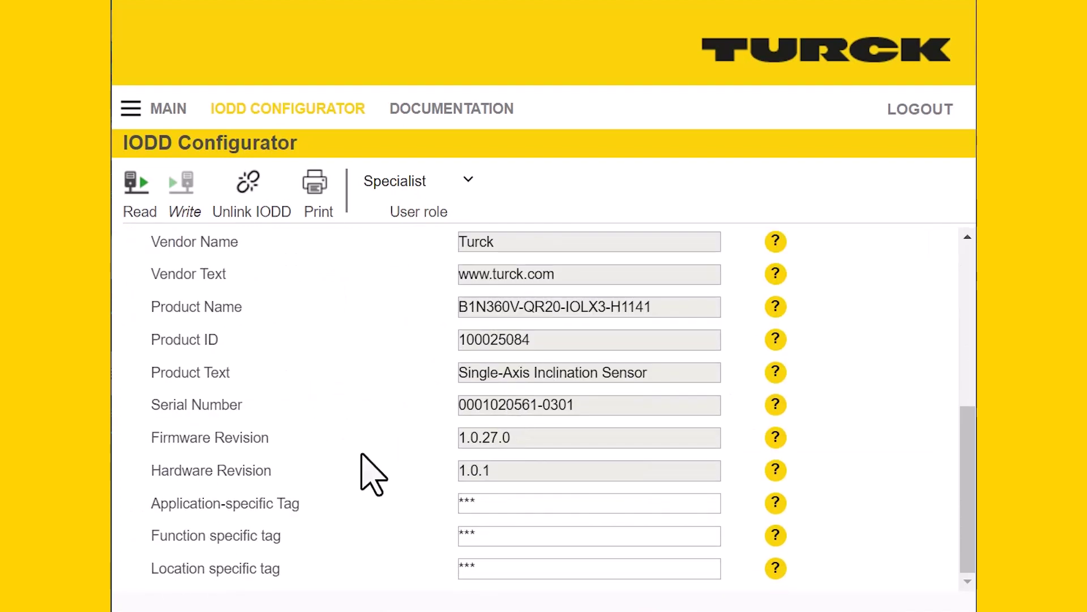
scroll(364, 461, "up", 6)
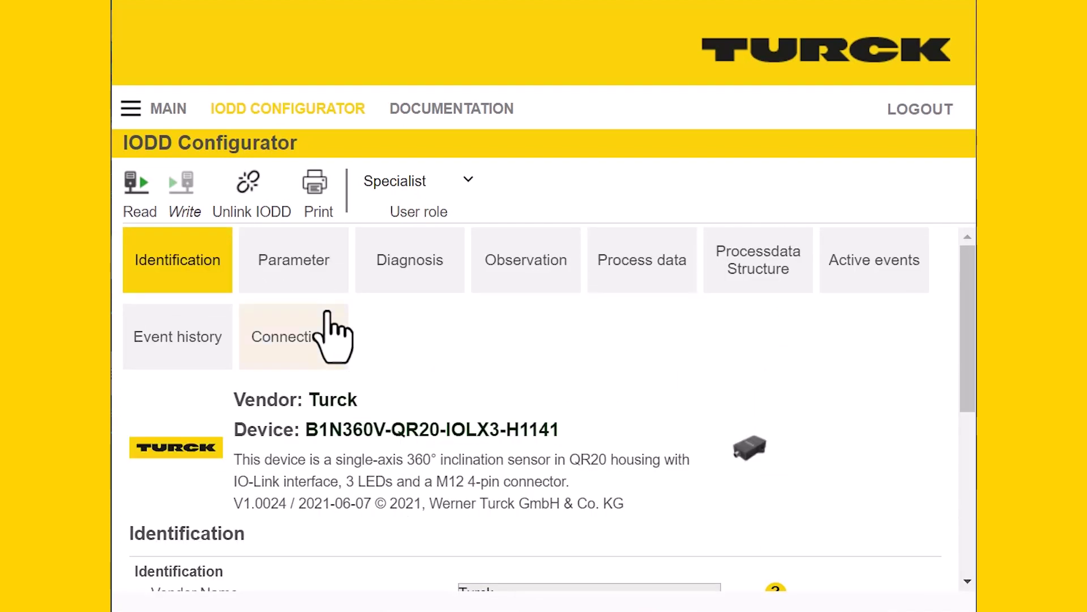
Review the sensor's general settings and output configuration parameters, checking the choices for process data configuration and direction of rotation
left_click(325, 277)
scroll(423, 488, "down", 5)
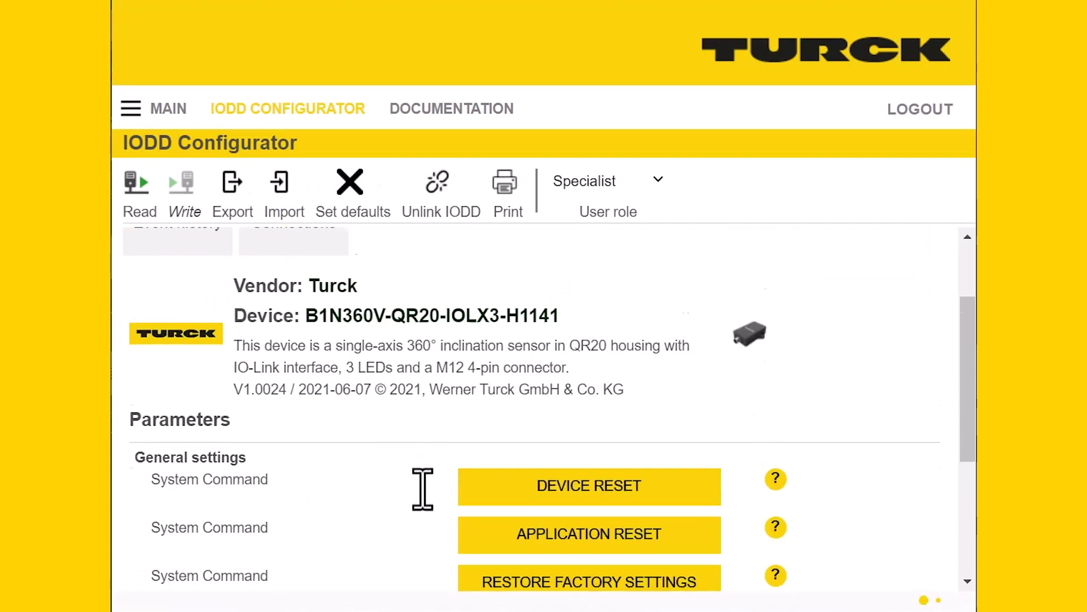
scroll(423, 488, "down", 1)
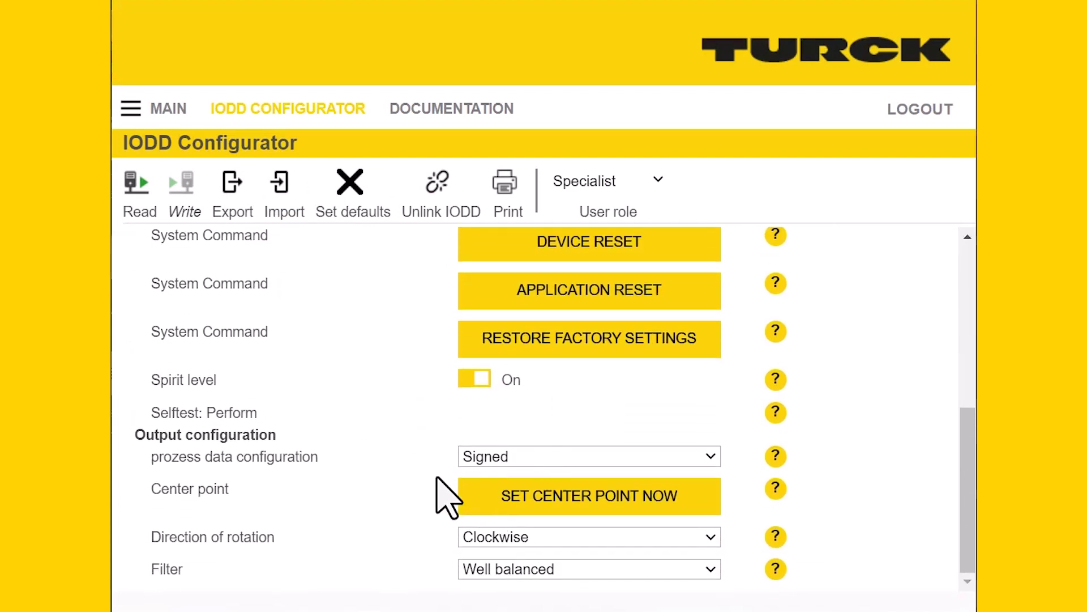
left_click(490, 456)
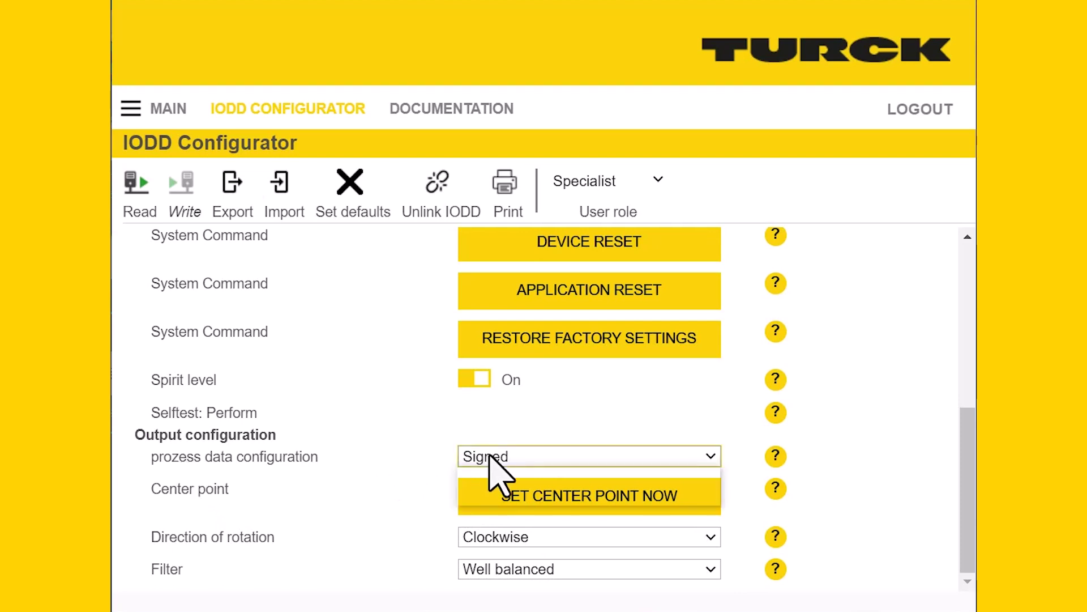
left_click(374, 461)
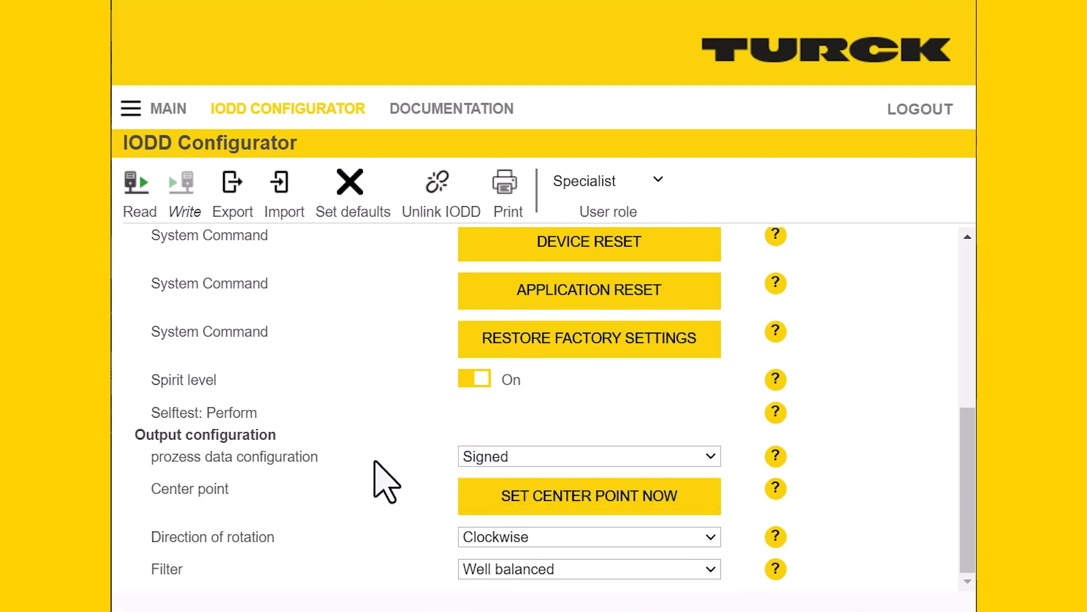
left_click(541, 537)
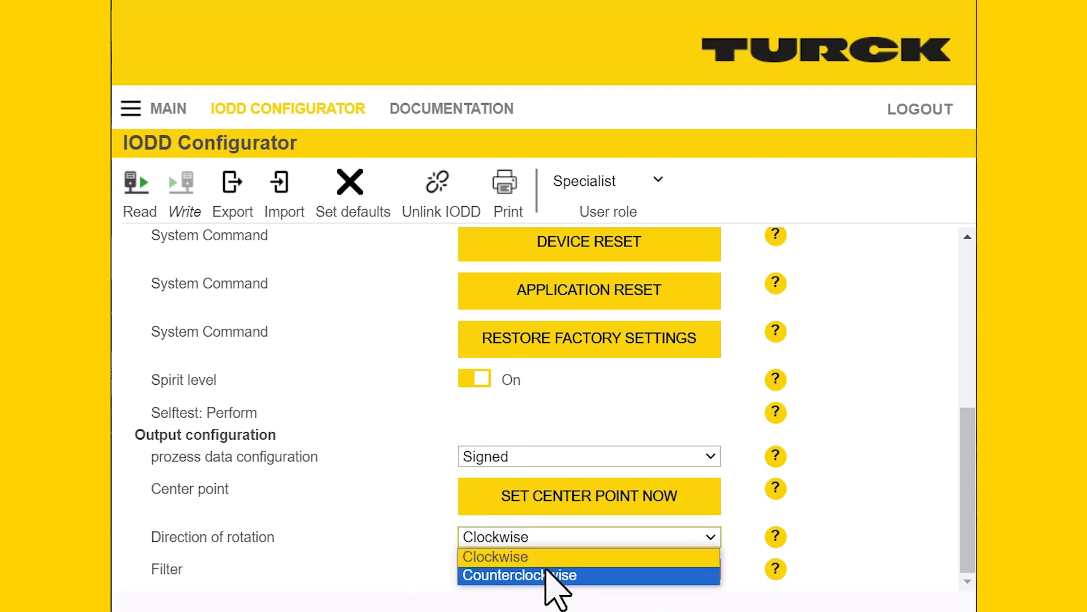
left_click(617, 420)
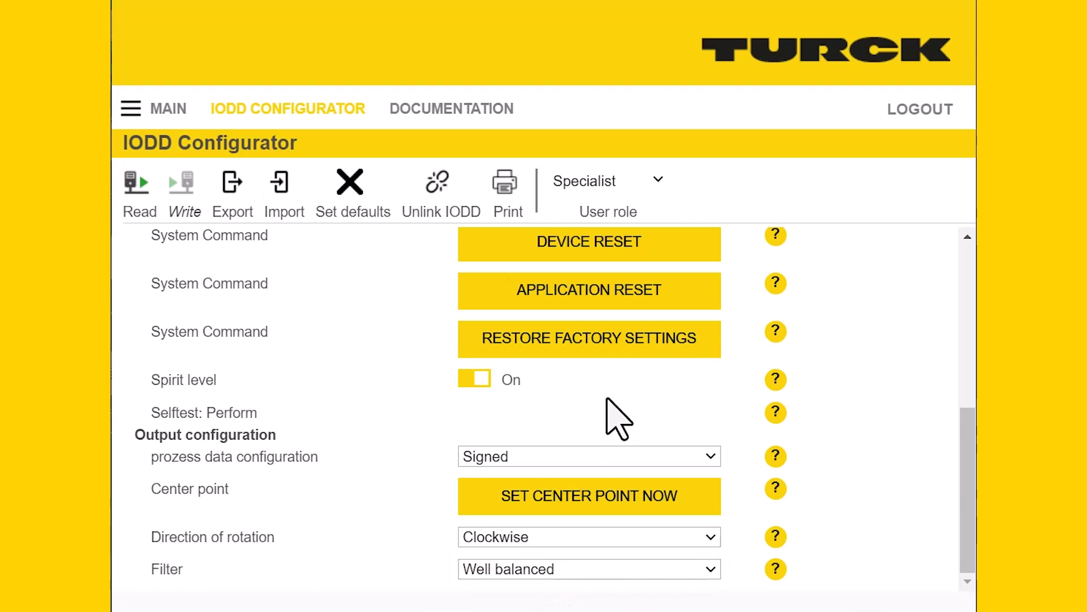
Check the sensor's Diagnosis self-test result and review its Observation values for temperature, operating hours, process data and angle
scroll(376, 478, "up", 4)
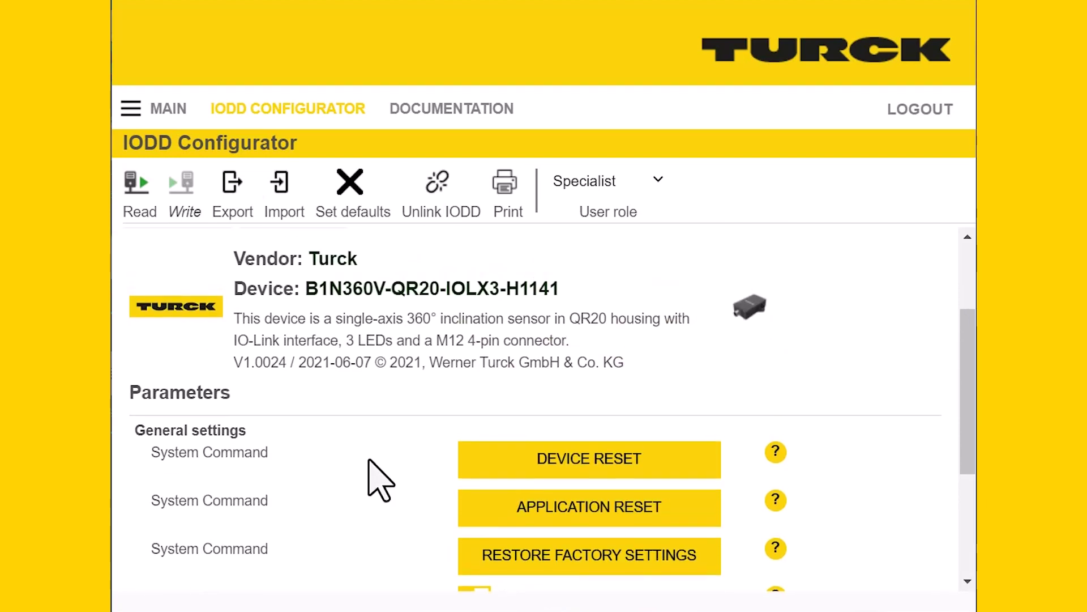
scroll(376, 478, "up", 3)
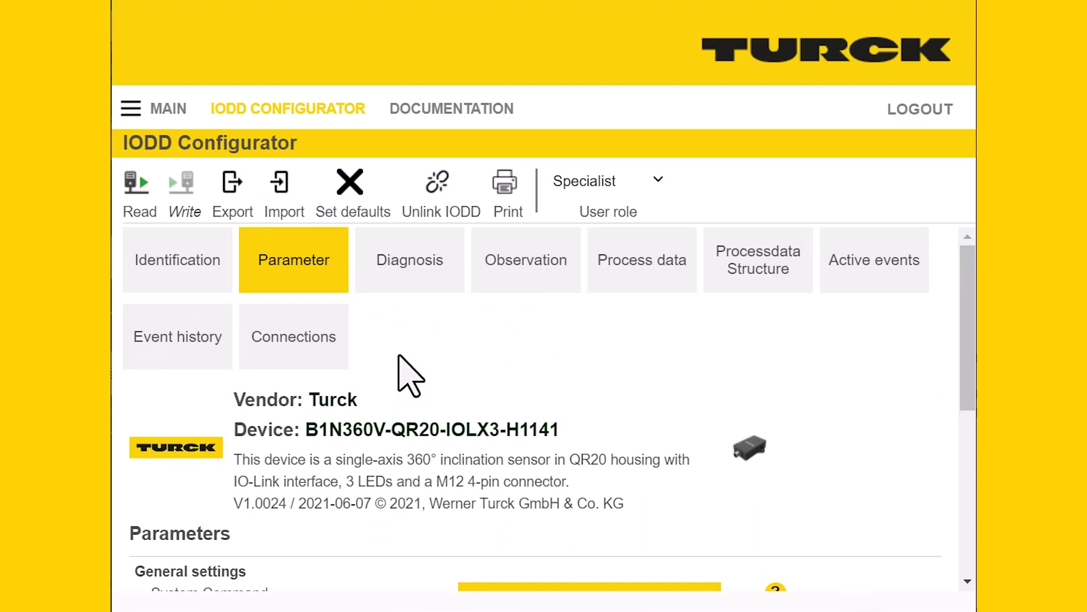
left_click(432, 277)
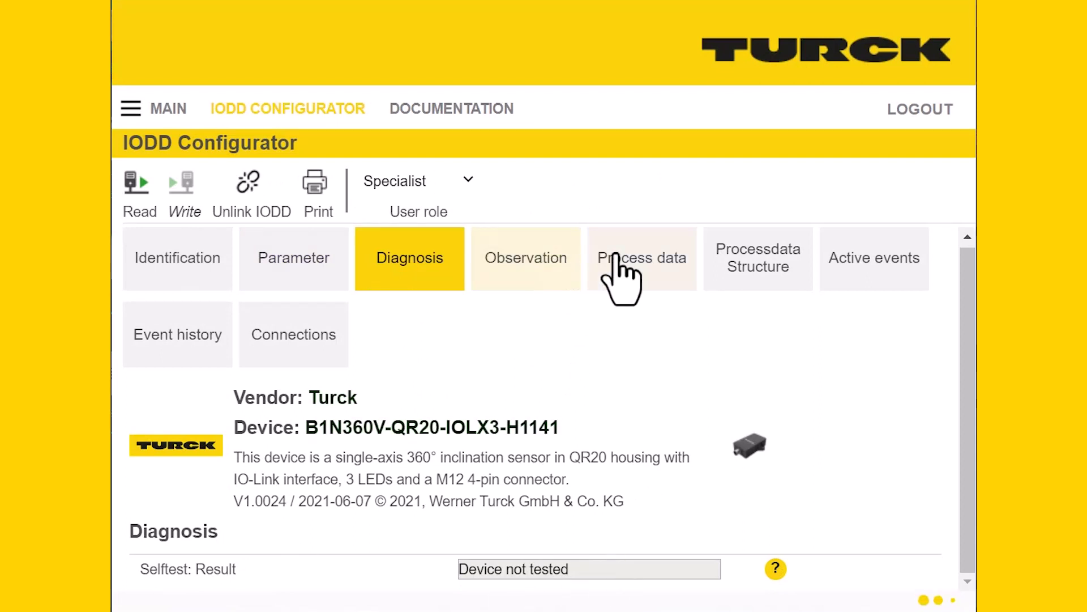
left_click(541, 278)
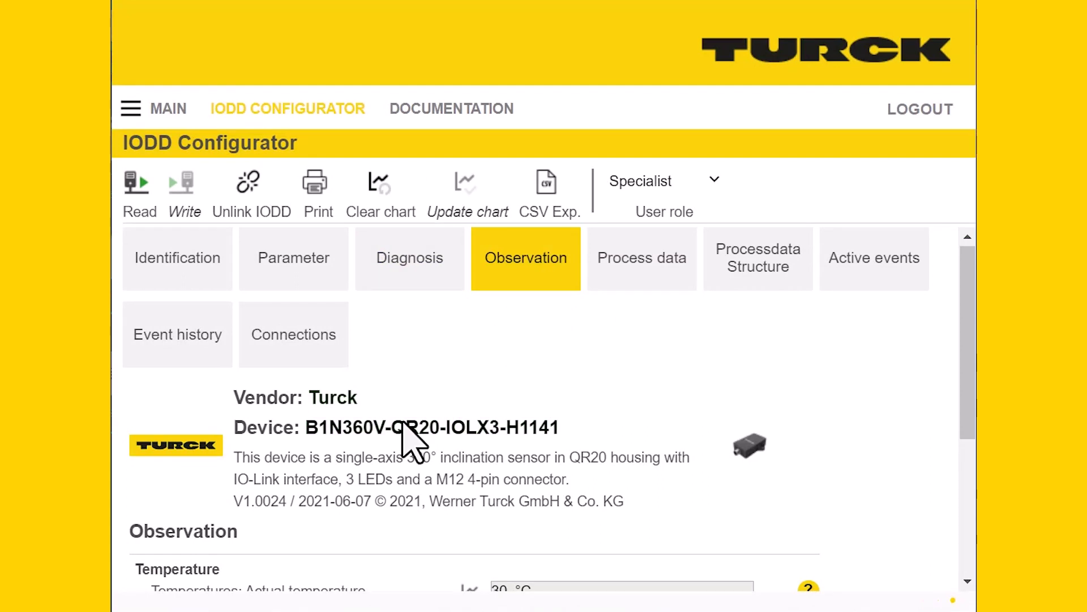
scroll(412, 441, "down", 2)
scroll(403, 424, "down", 2)
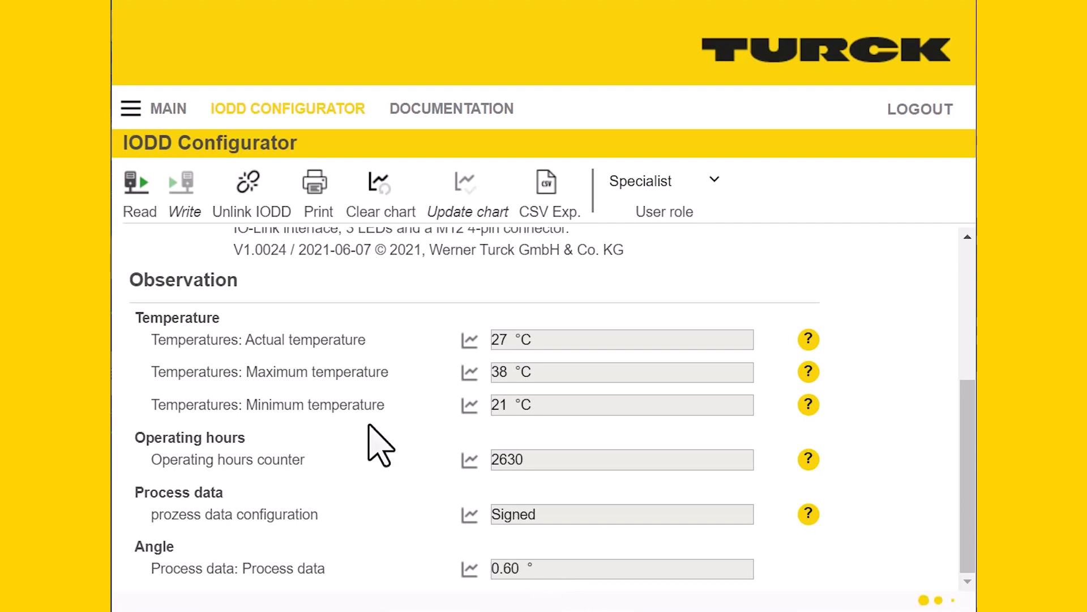
Open the sensor's process data and examine the Process data entry among the process input values
scroll(376, 444, "up", 5)
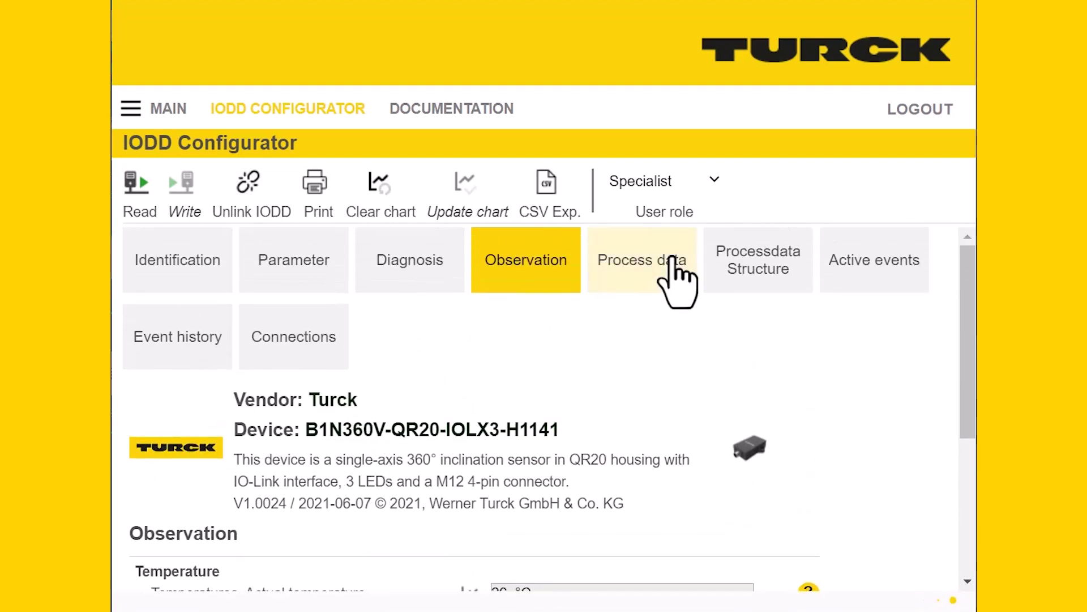
left_click(673, 261)
scroll(444, 498, "down", 3)
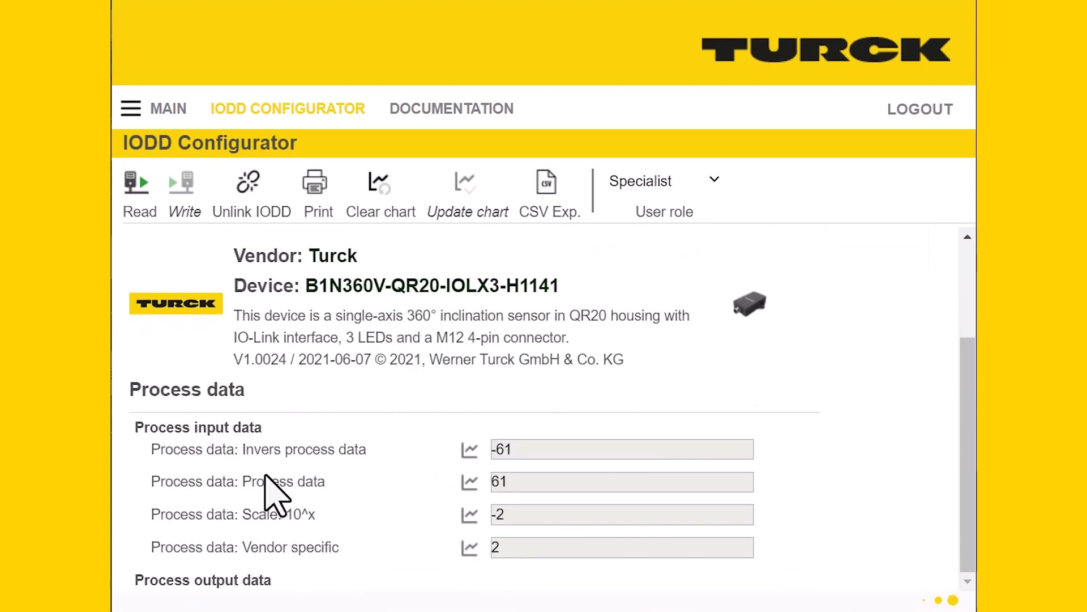
left_click_drag(240, 481, 333, 482)
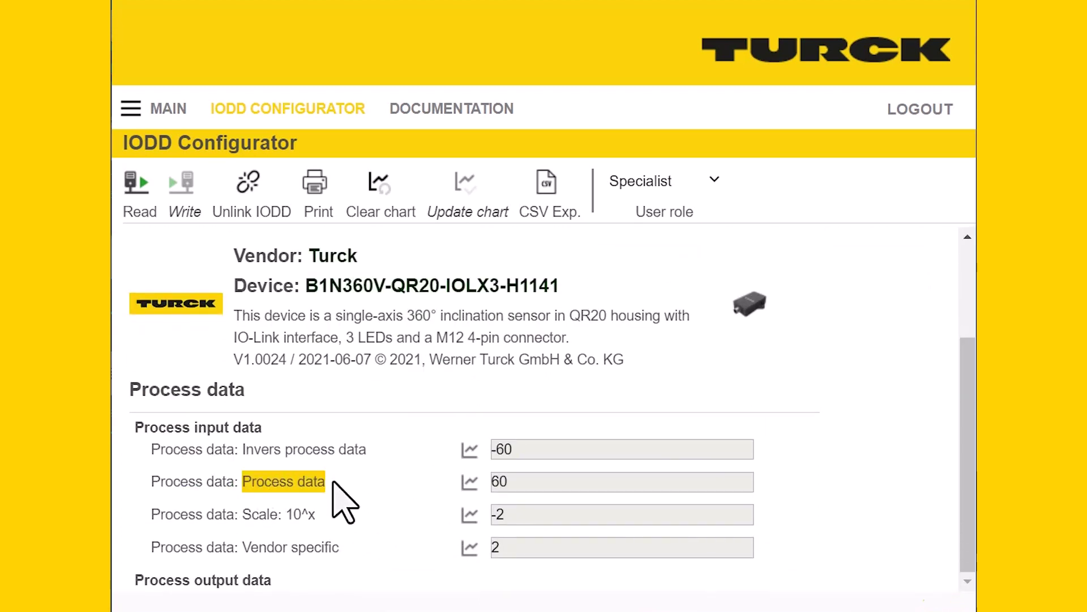
left_click(333, 483)
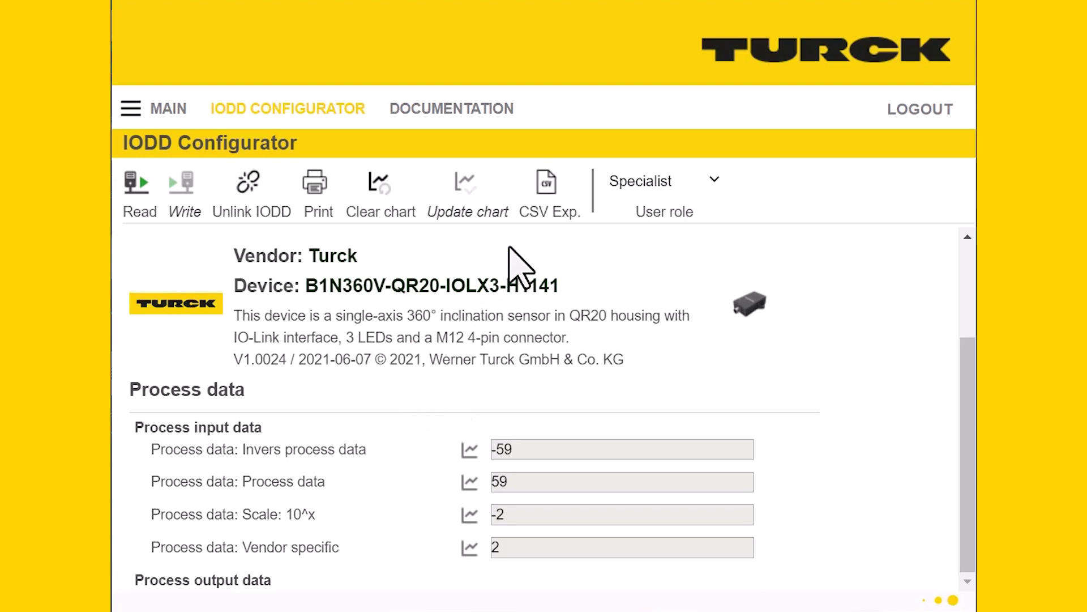
Review the sensor's process data structure, comparing offsets, lengths and types for process data configuration conditions 0 and 1
scroll(513, 261, "up", 3)
left_click(736, 280)
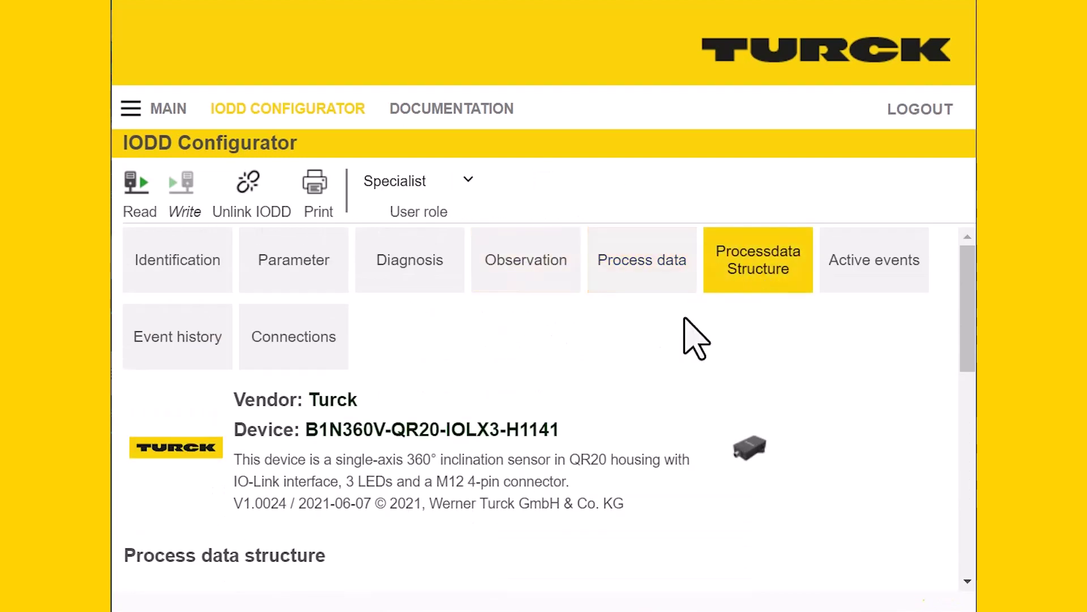
scroll(459, 478, "down", 5)
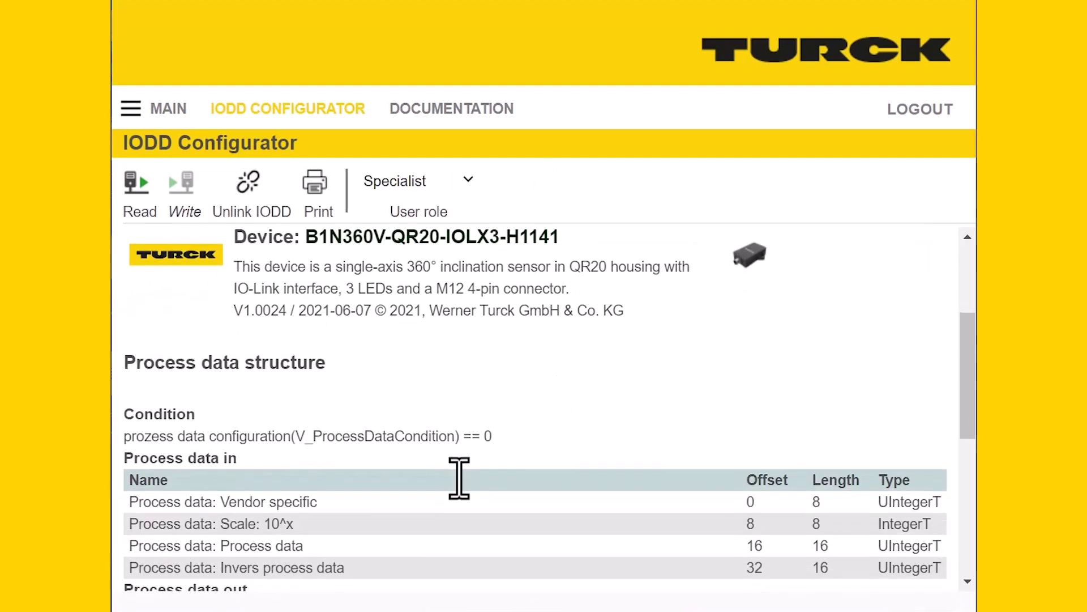
scroll(459, 477, "down", 1)
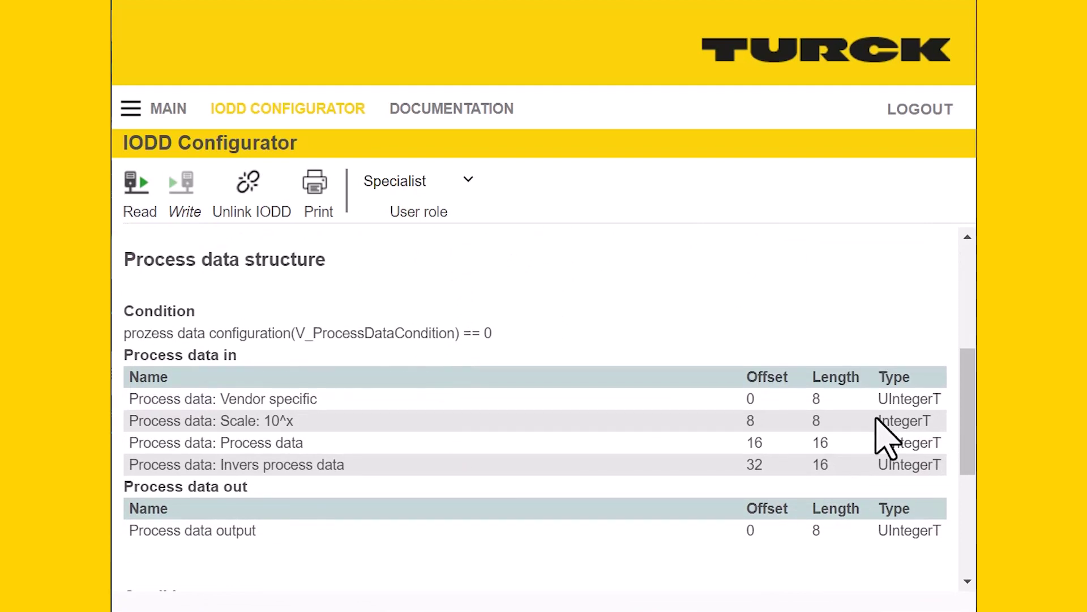
scroll(501, 452, "down", 5)
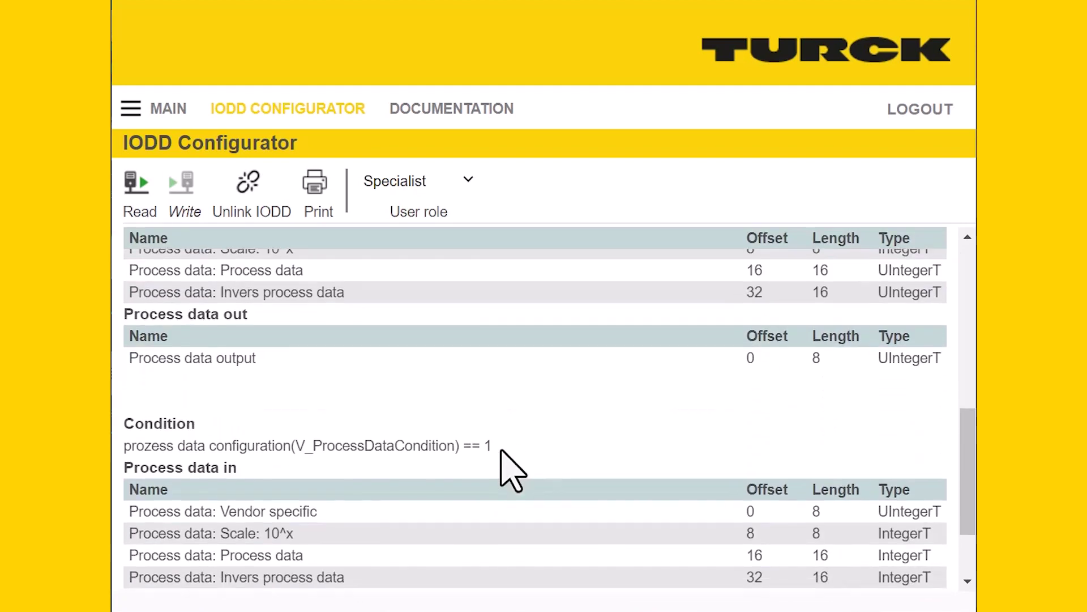
Open the sensor's Connections information and examine its wiring diagram and connector pin layout
scroll(501, 451, "up", 15)
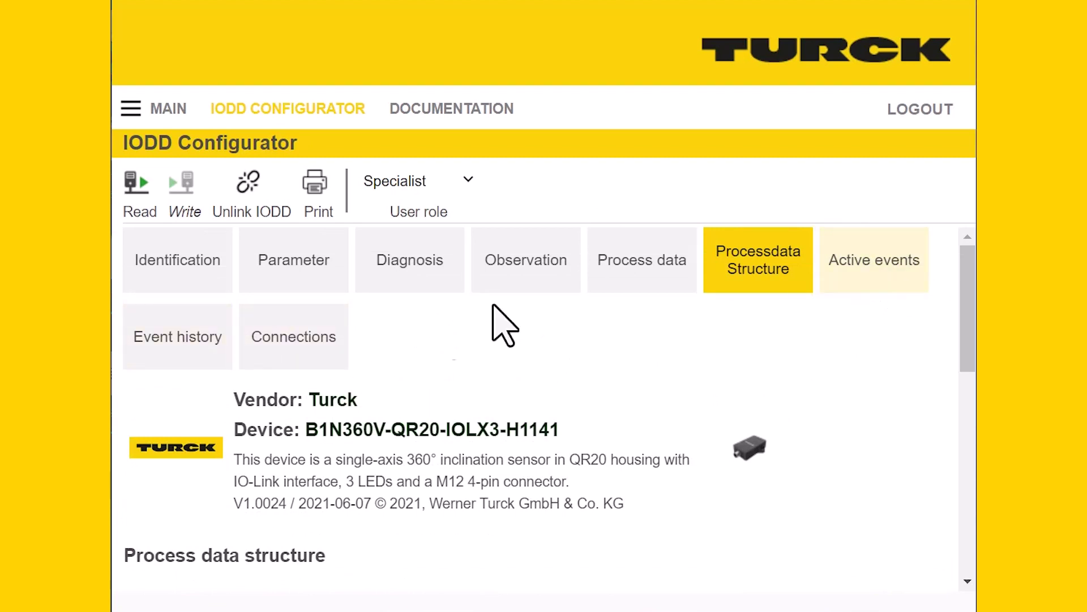
left_click(296, 352)
scroll(447, 453, "down", 3)
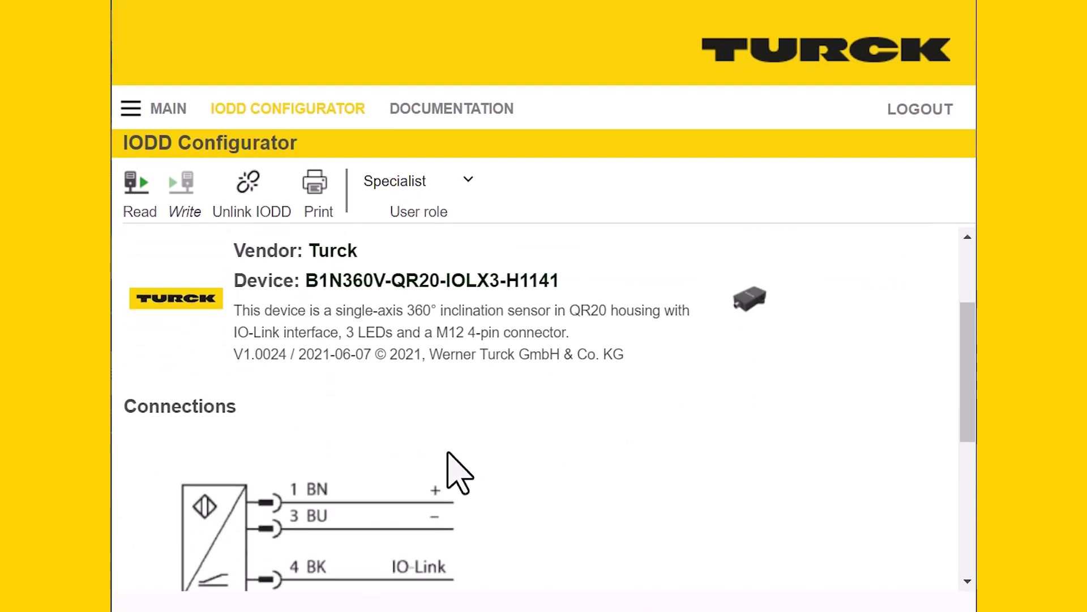
scroll(449, 454, "down", 3)
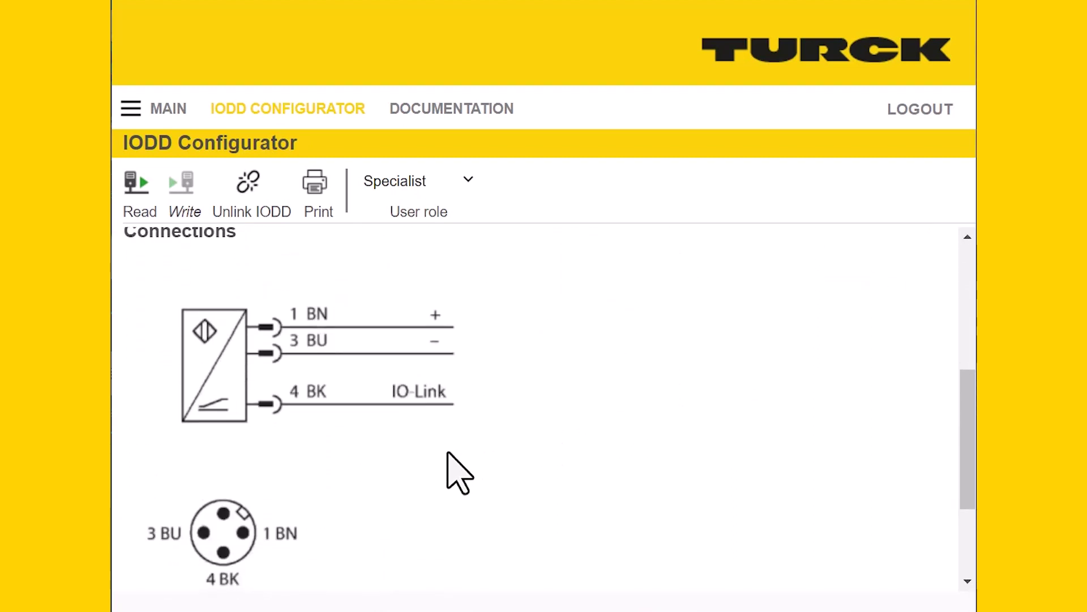
scroll(448, 454, "down", 3)
scroll(457, 473, "up", 5)
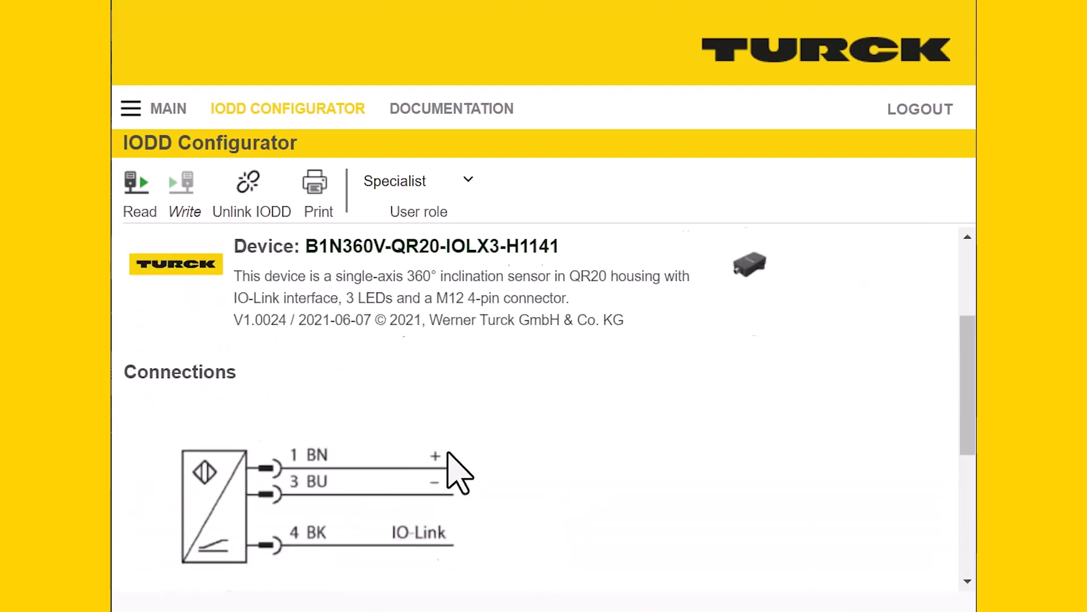